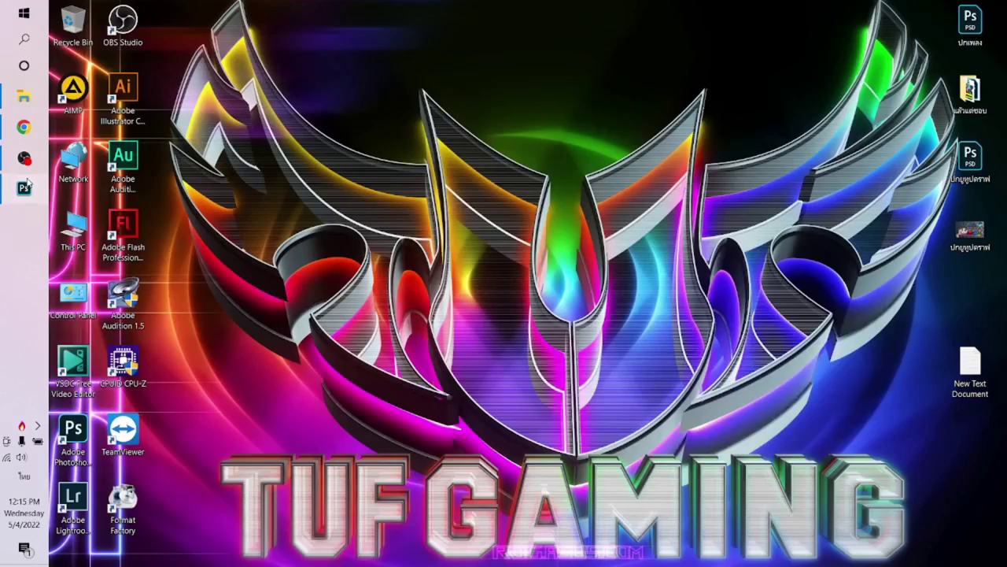
Bring Photoshop's blank 1920 x 1080 px Untitled-1 document to the front from the taskbar
left_click(23, 188)
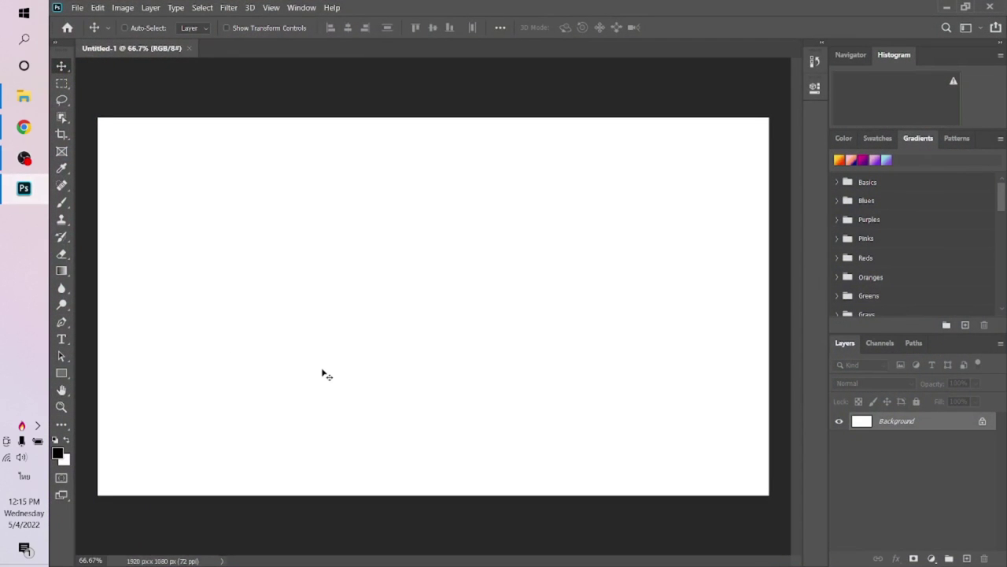
Add a 72 pt text layer reading แอบ and set it in the sd hall2 Regular font
key("t")
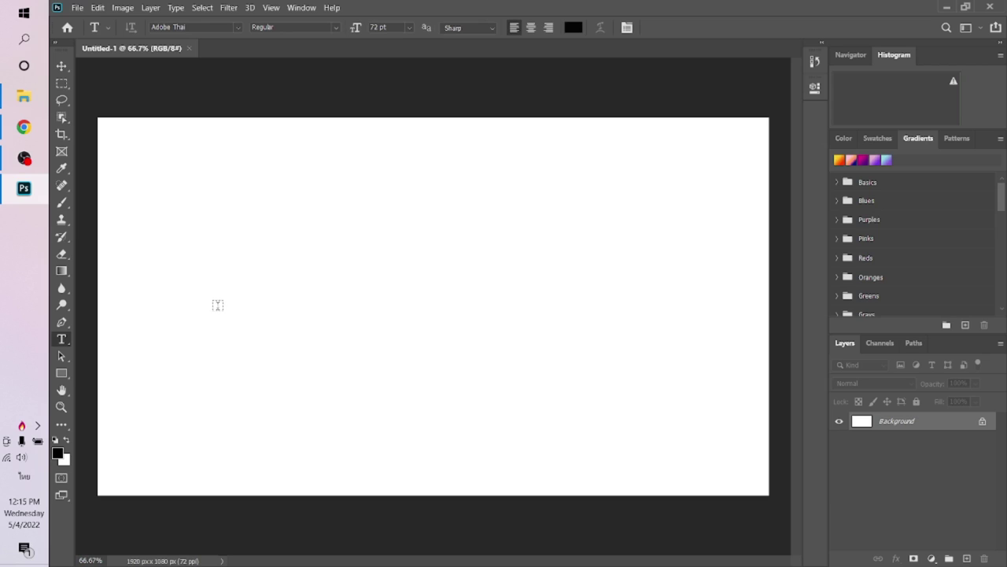
left_click(218, 303)
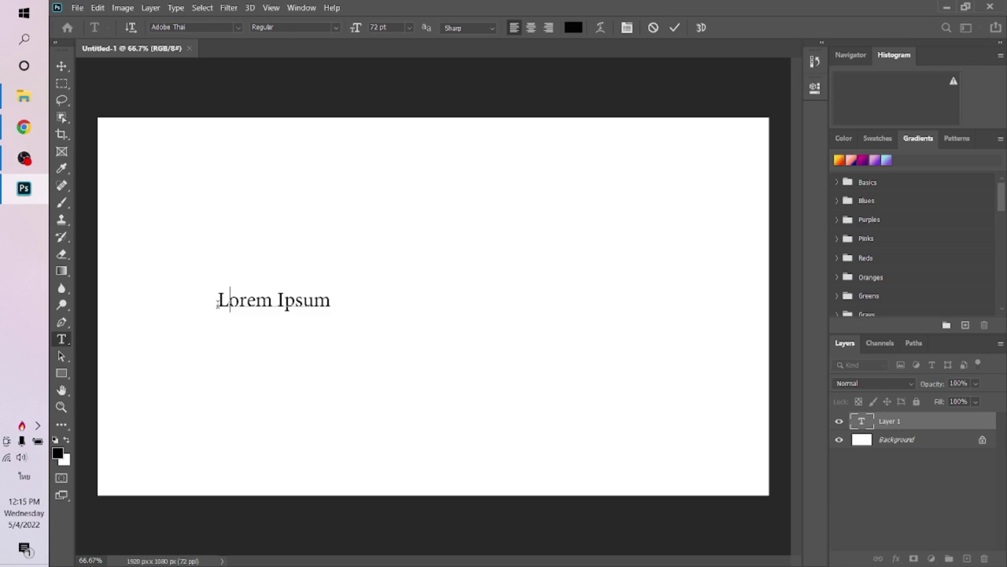
type("แอบ")
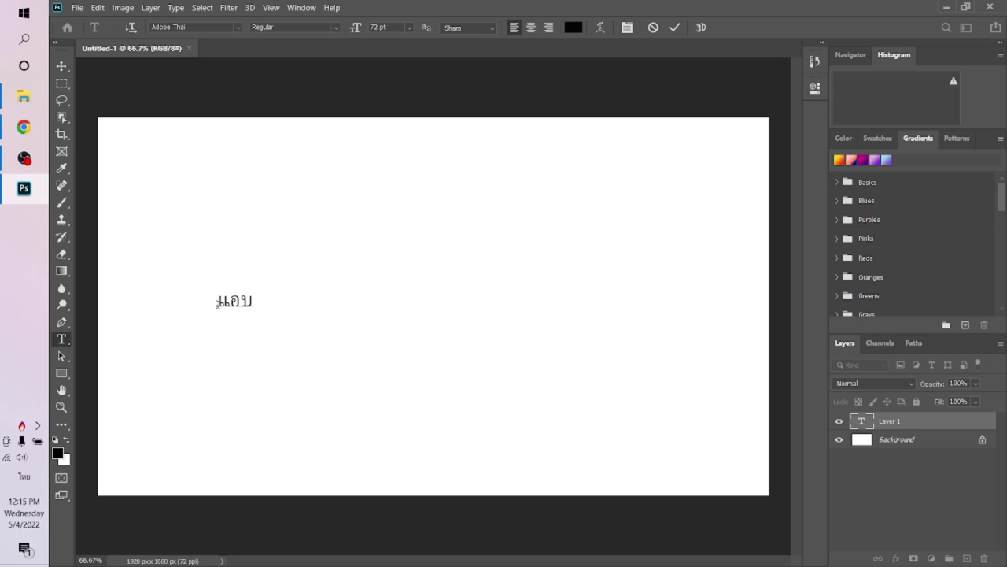
key("ctrl+a")
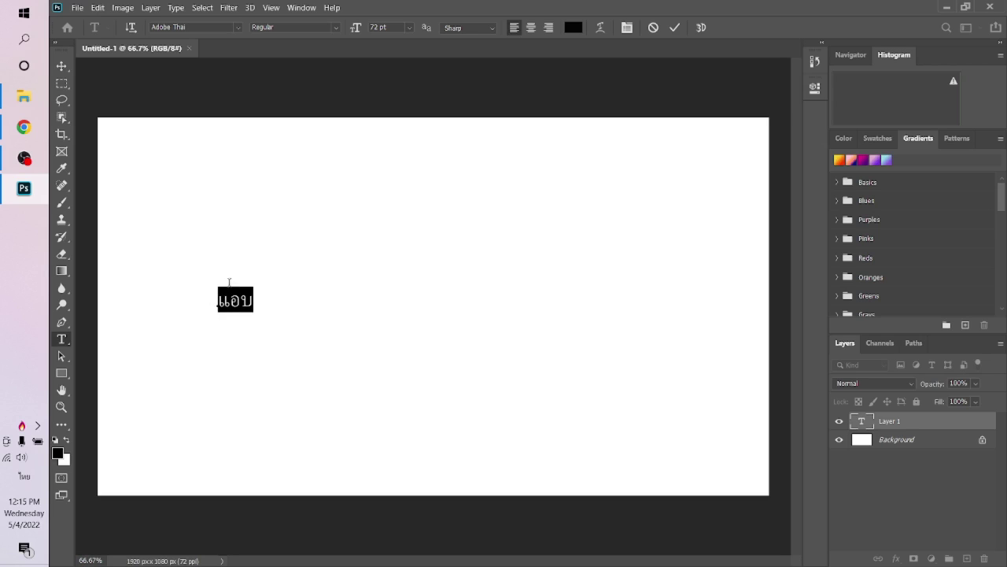
left_click(213, 29)
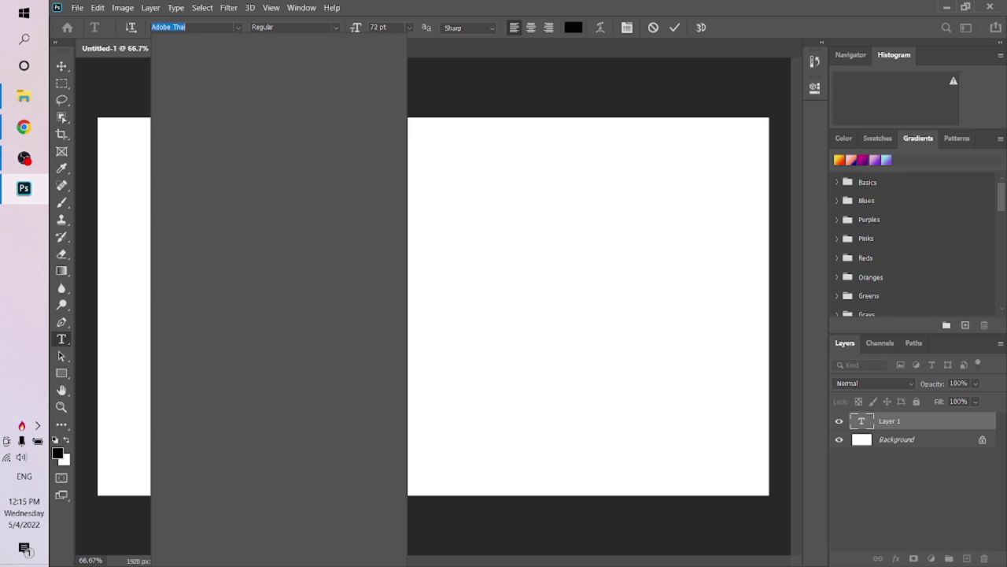
type("sd hall2")
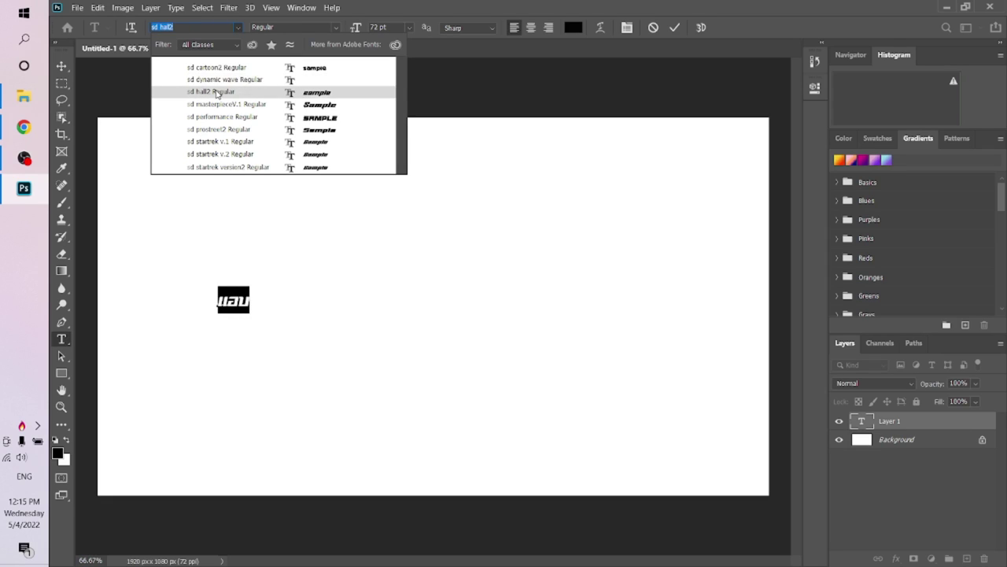
left_click(217, 93)
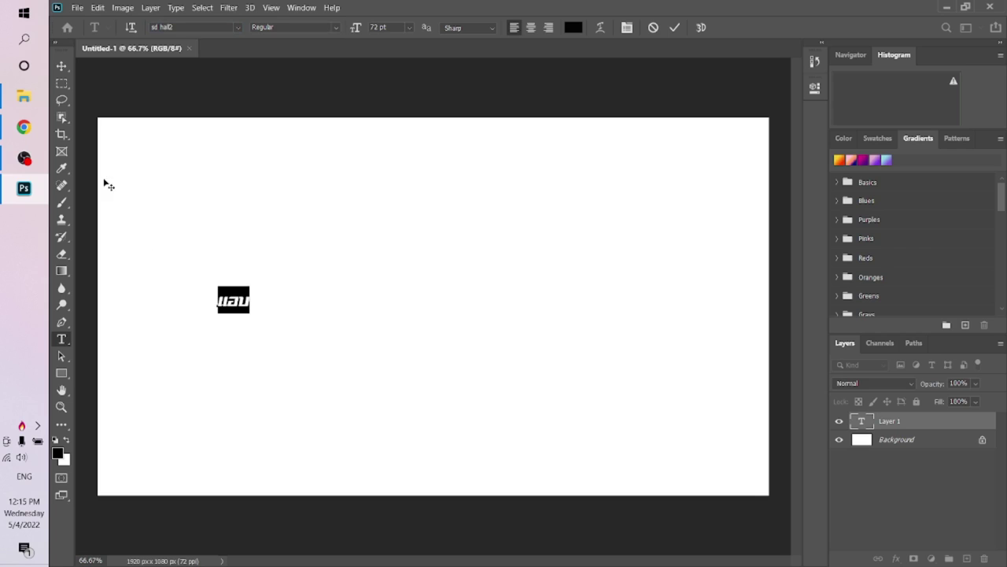
Enlarge the แอบ text and place a duplicate of it up and to the right
left_click(63, 67)
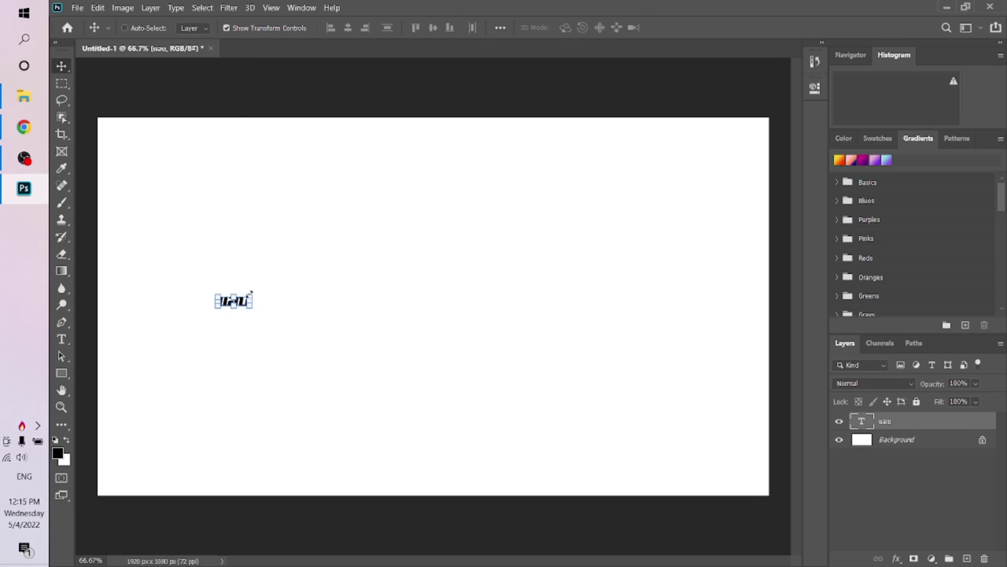
left_click_drag(251, 292, 389, 273)
key("Return")
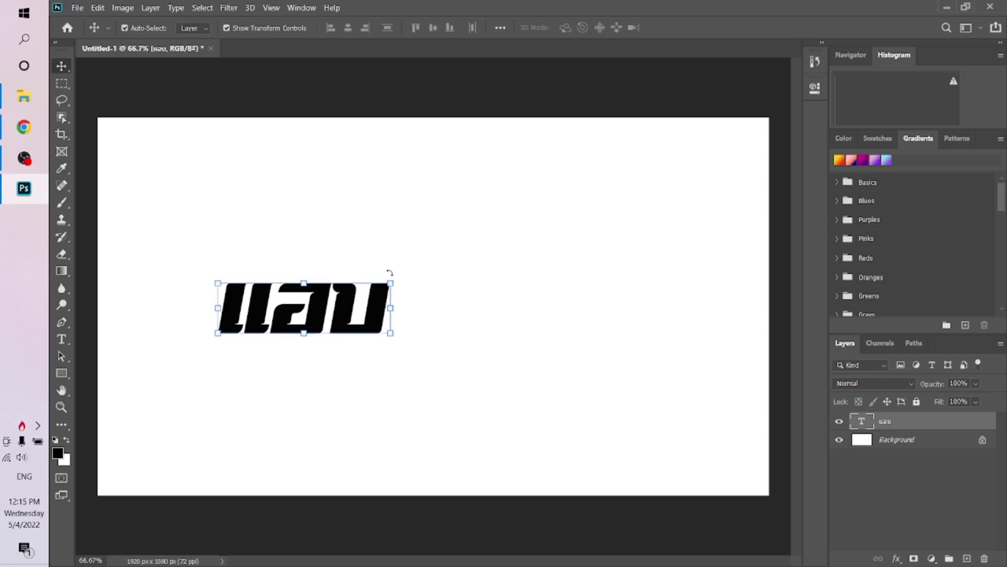
key("ctrl")
key("ctrl+j")
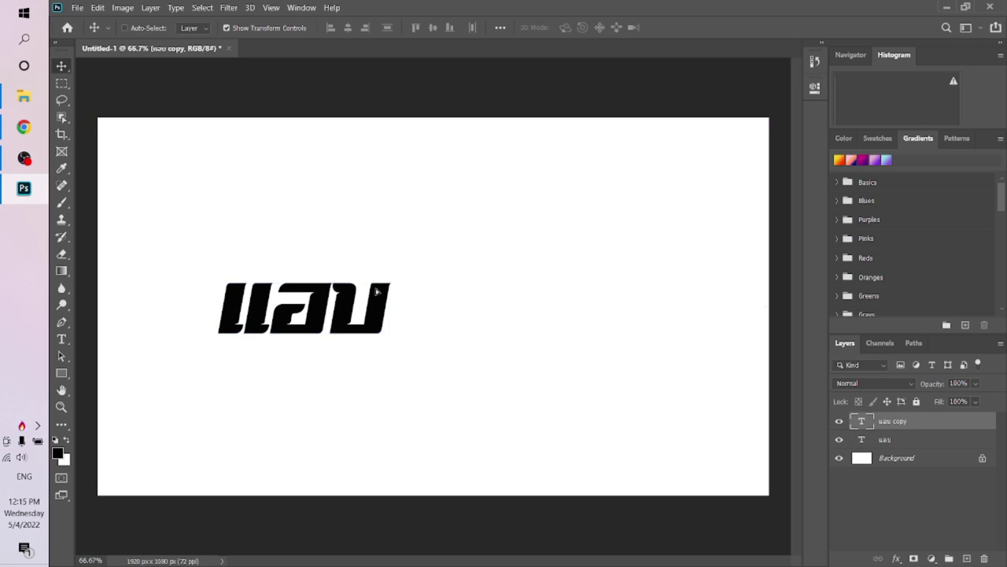
left_click_drag(317, 312, 487, 243)
Retype the duplicate as แซบ and line it up beside แอบ
key("t")
left_click(483, 236)
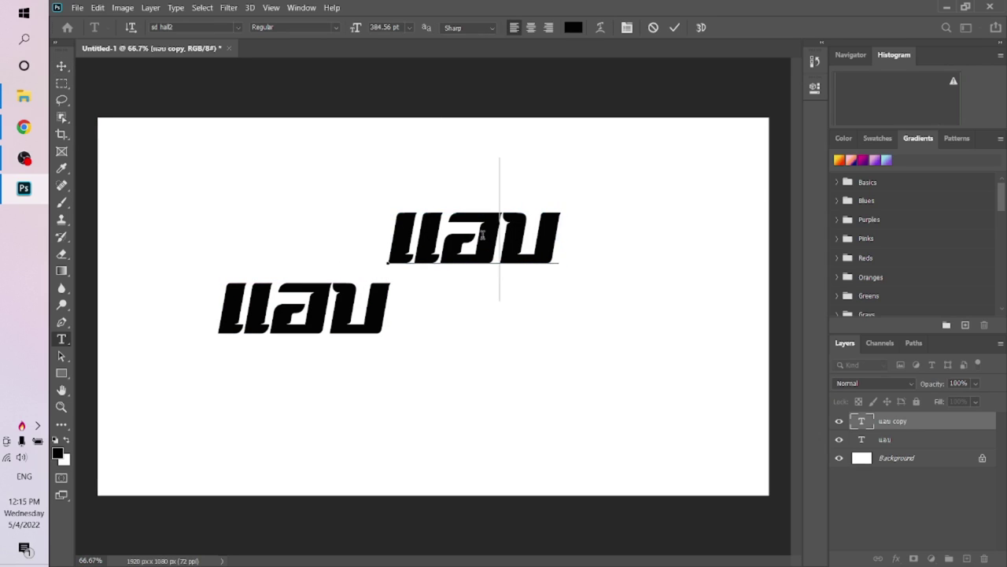
key("ctrl+a")
type("c")
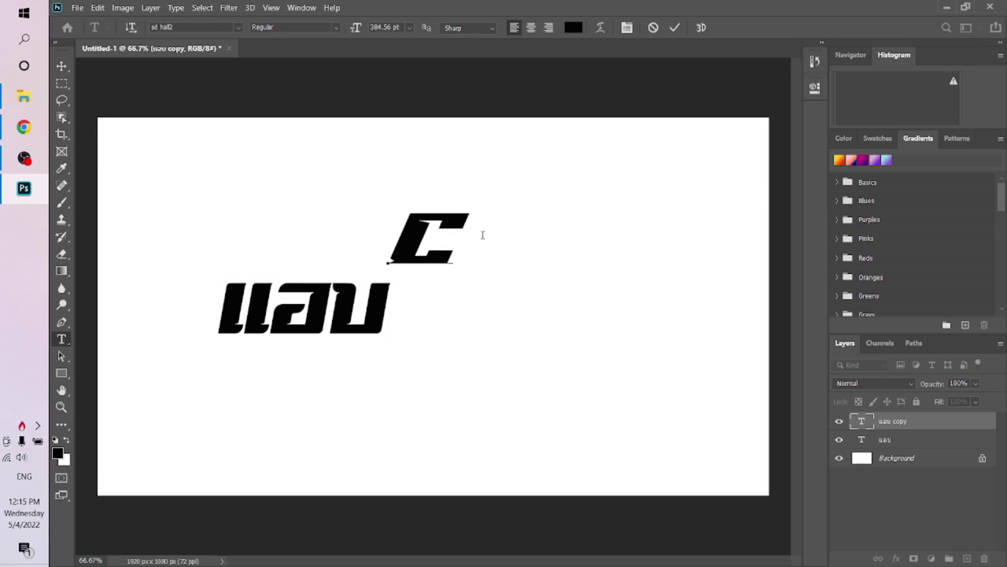
type(":j")
key("BackSpace")
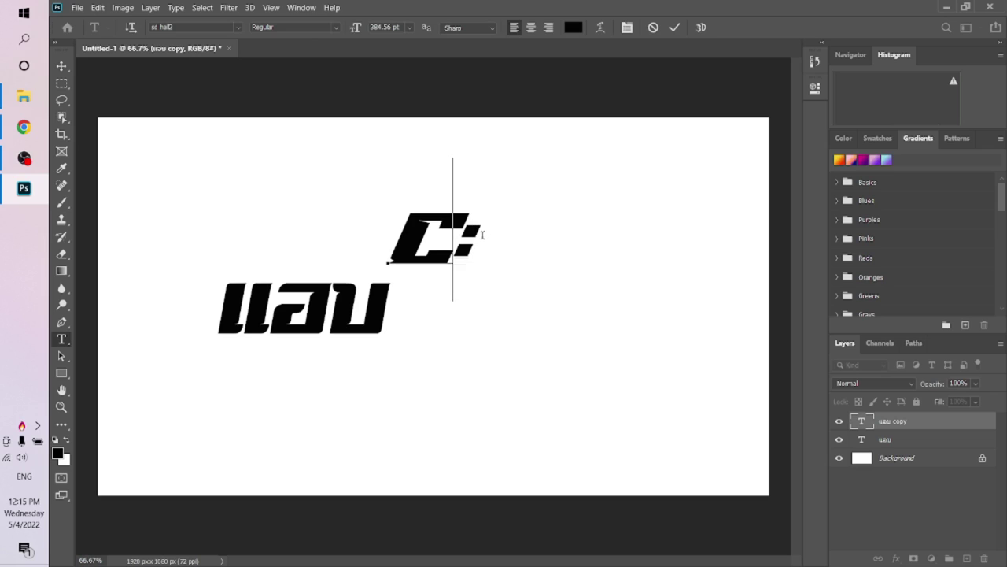
key("BackSpace")
key("BackSpace")
type("แ")
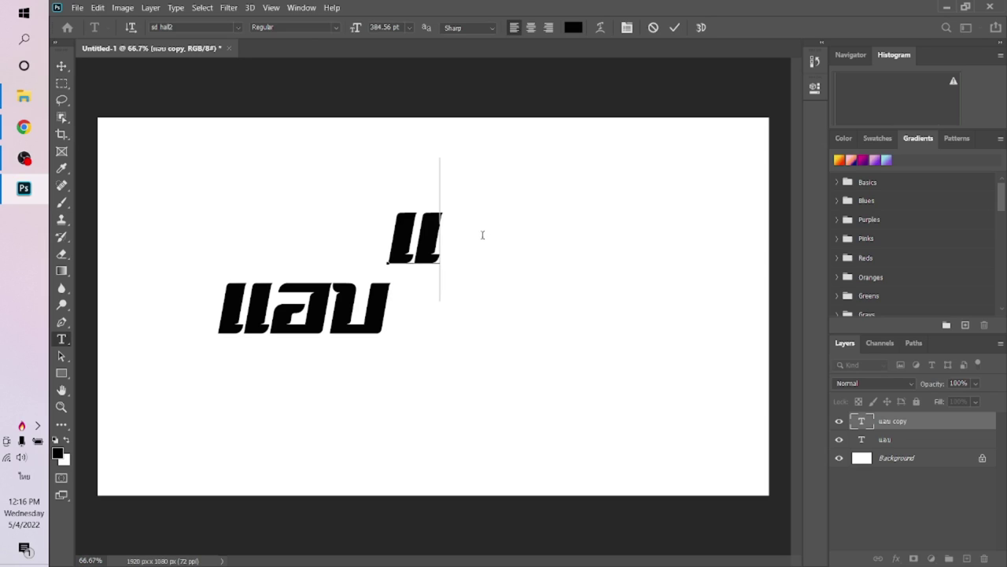
type("ซ่")
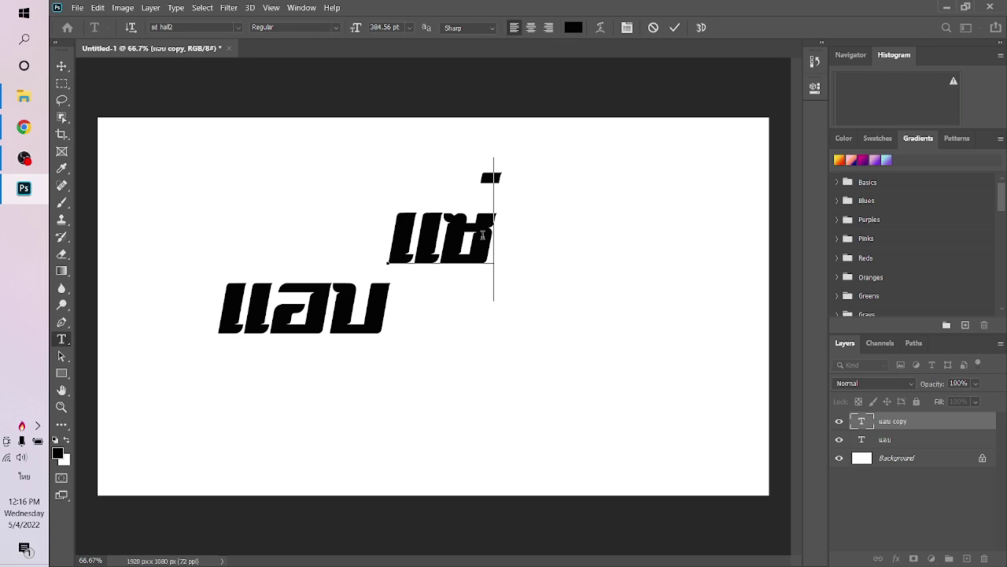
key("BackSpace")
type("บ")
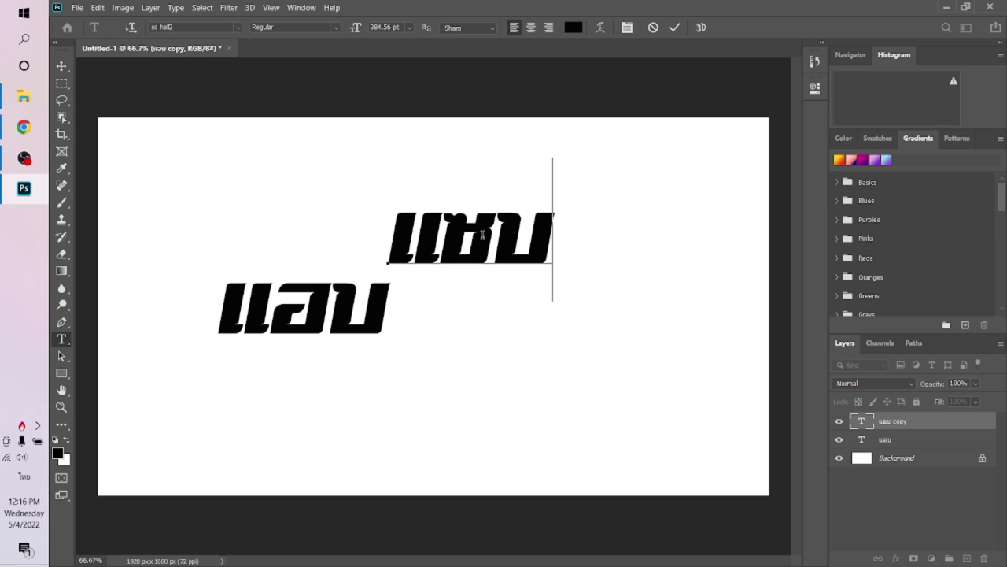
left_click(62, 67)
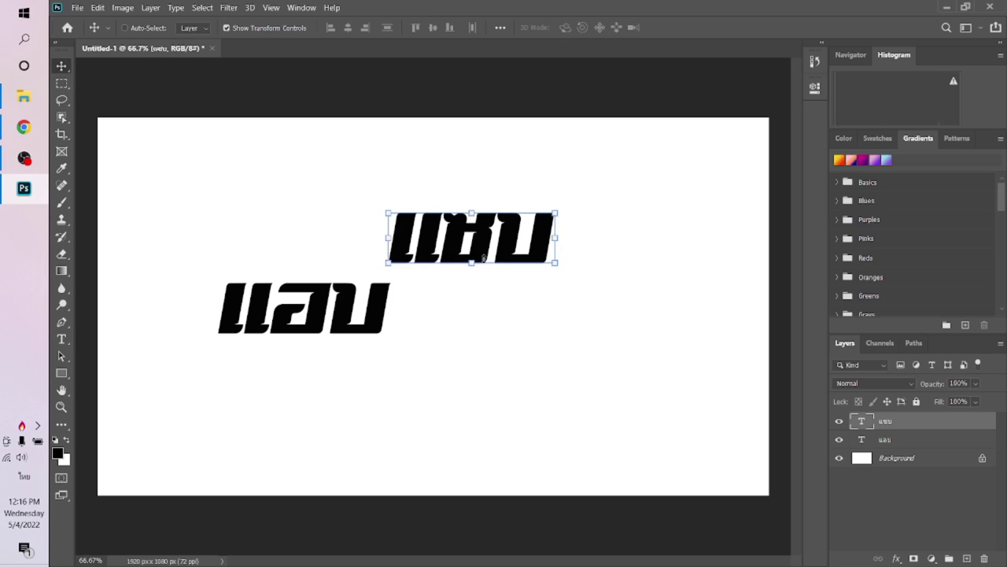
left_click_drag(513, 245, 545, 310)
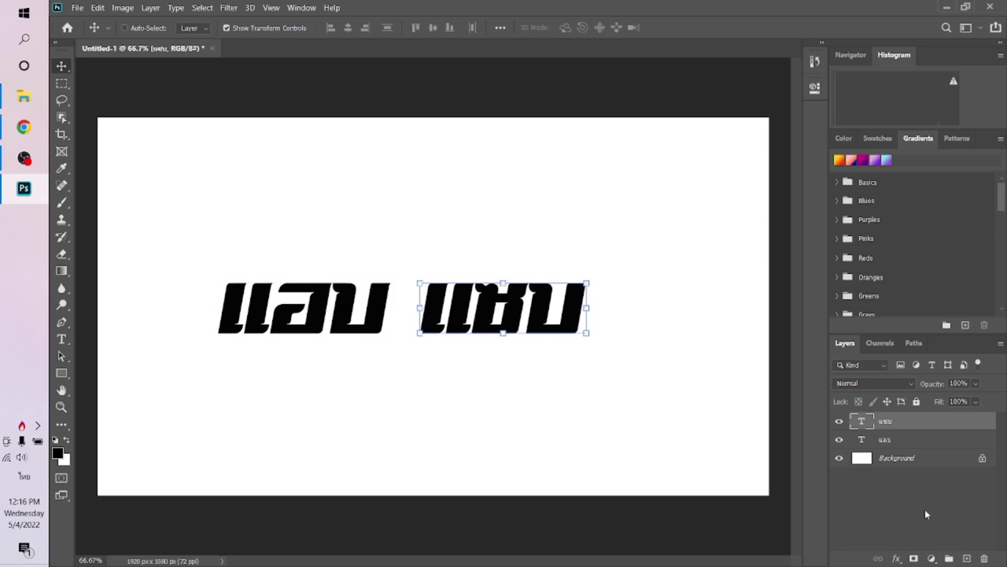
Unlock the Background and draw a black Rectangle 1 covering both Thai words
left_click(889, 462)
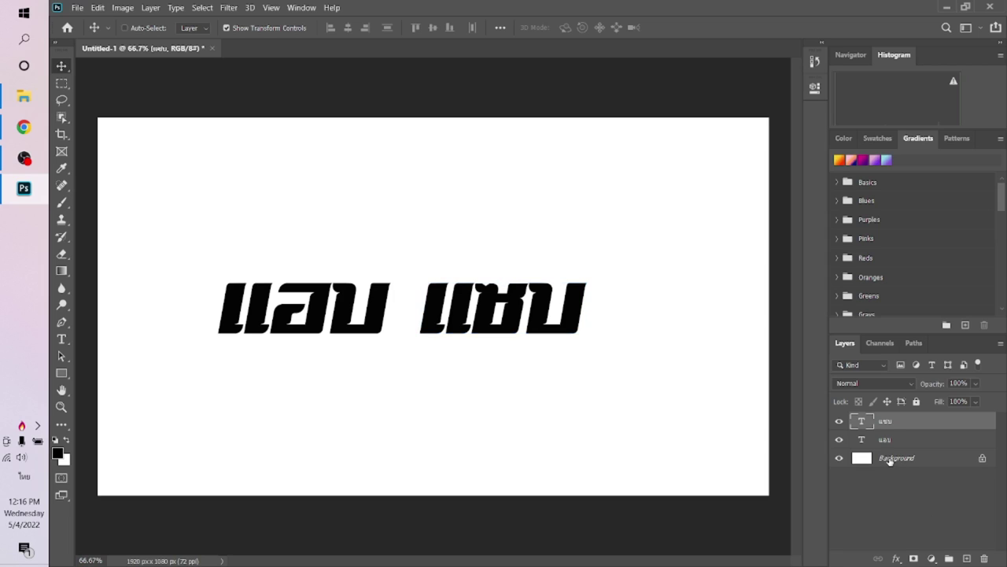
left_click(983, 459)
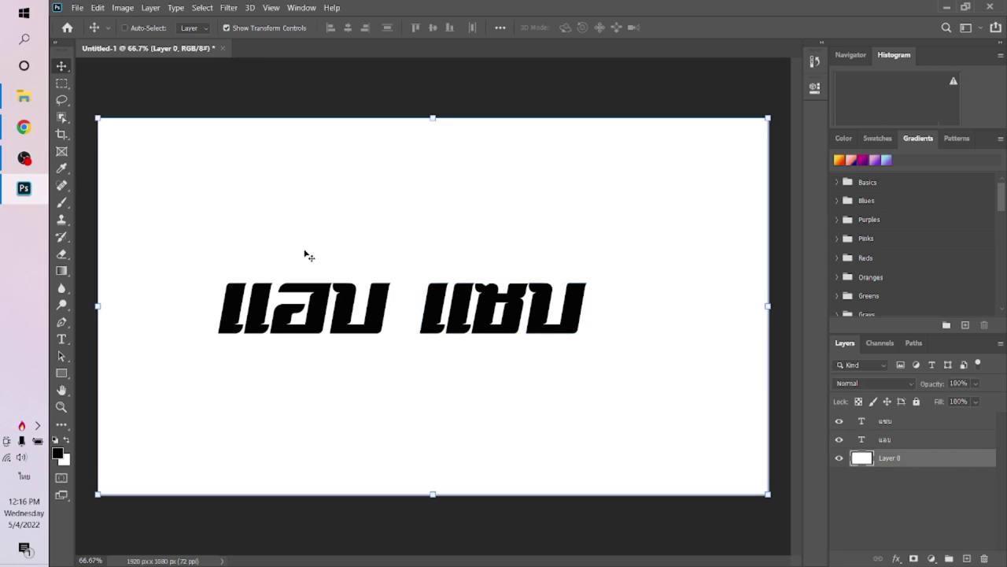
left_click(61, 375)
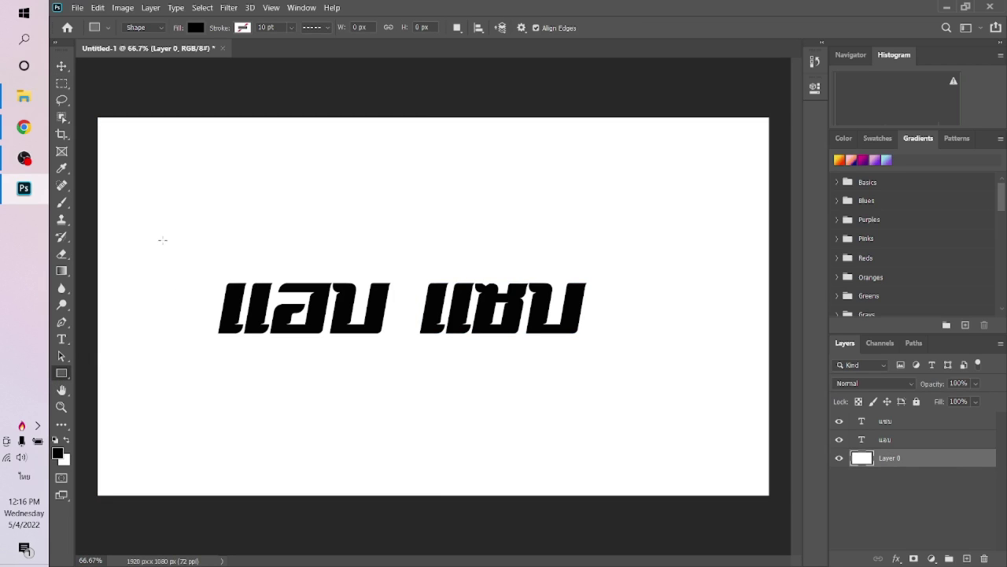
mouse_move(162, 238)
left_mouse_down()
mouse_move(674, 373)
mouse_move(678, 406)
left_mouse_up()
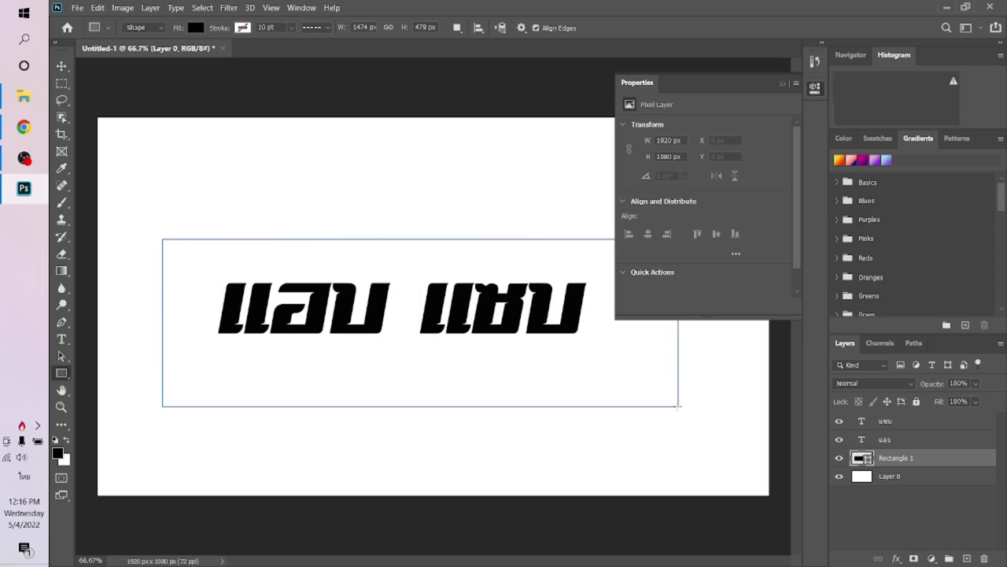
left_click(783, 84)
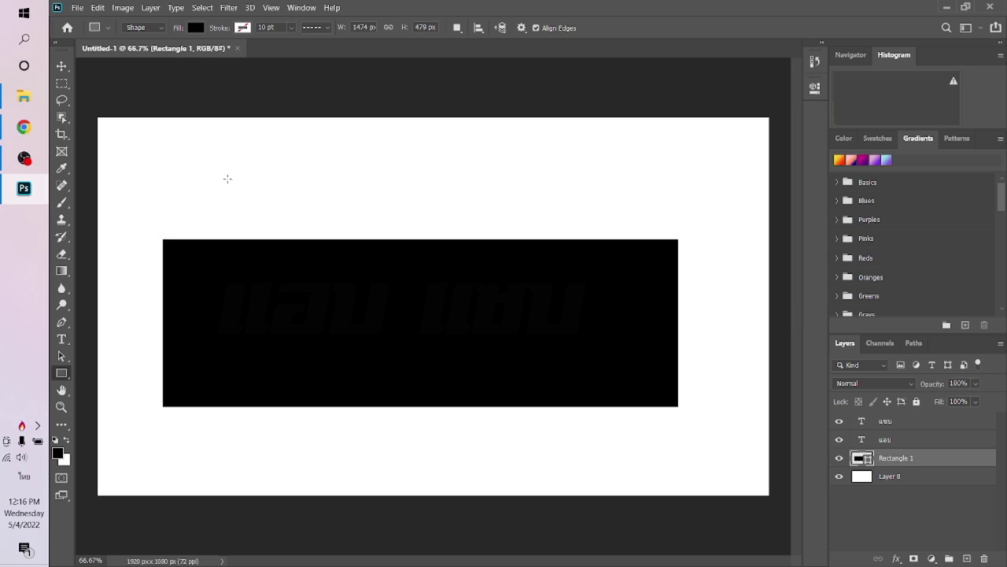
left_click(62, 67)
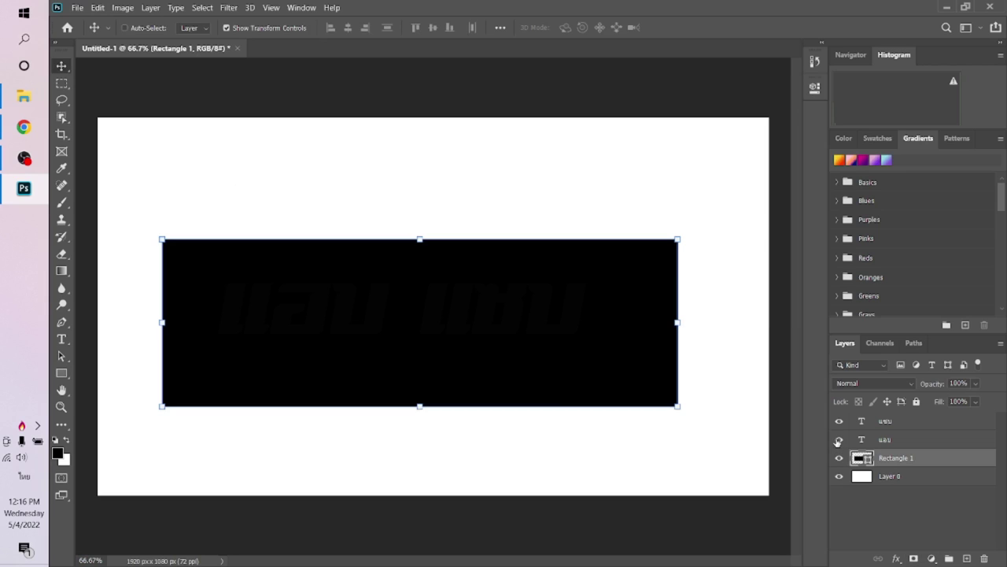
Give the first word's text layer a white Color Overlay
left_click(894, 439)
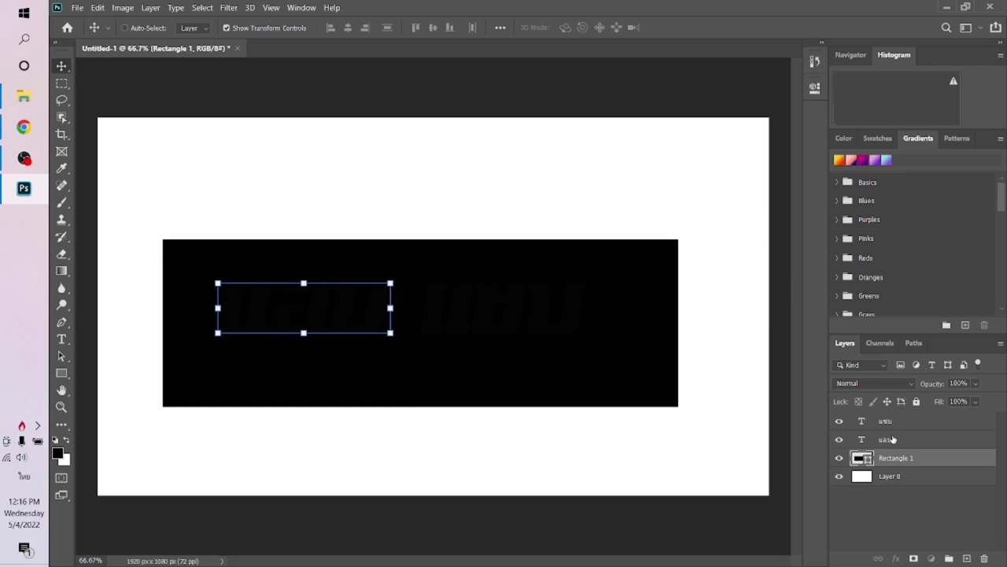
left_click(897, 558)
left_click(911, 508)
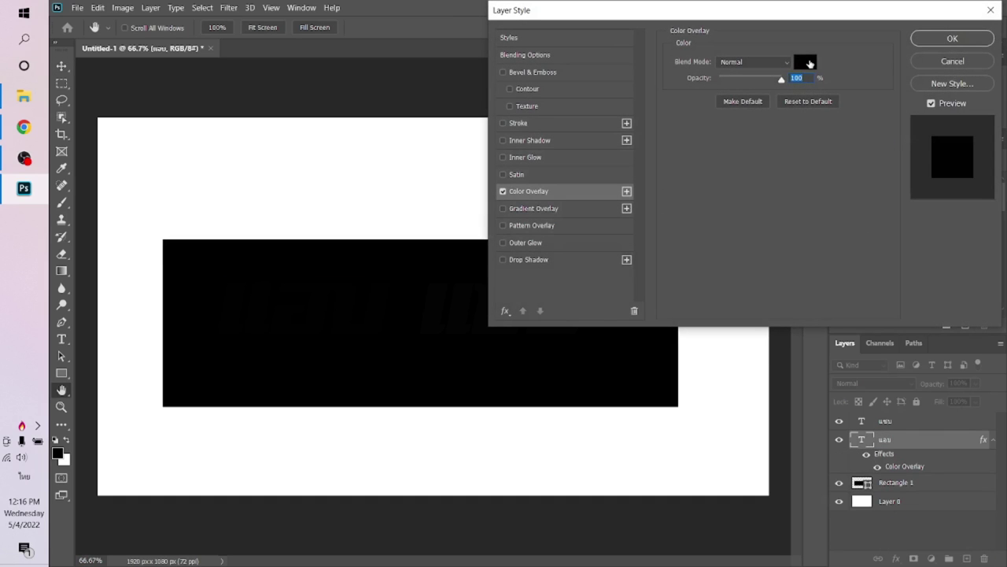
left_click(805, 61)
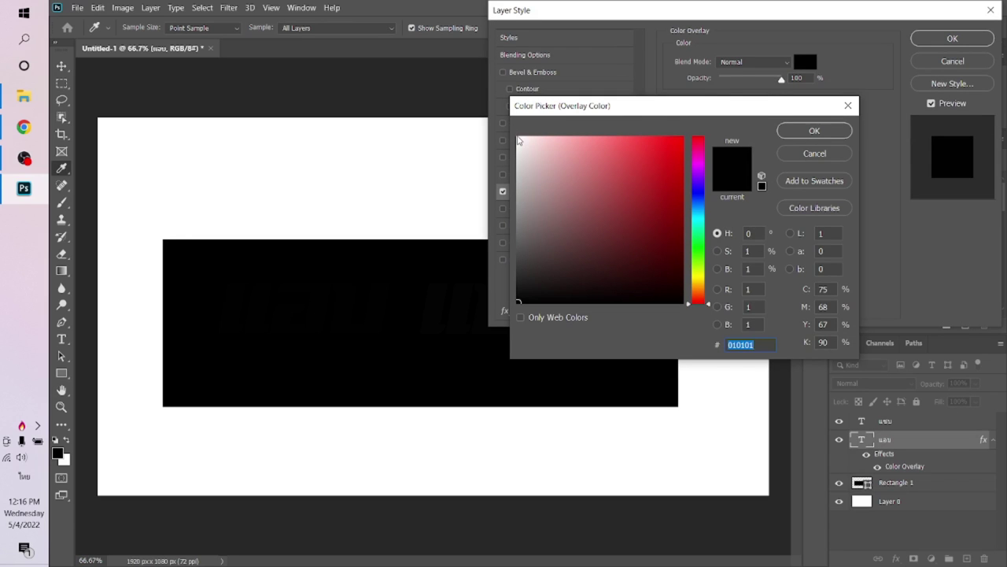
left_click(518, 138)
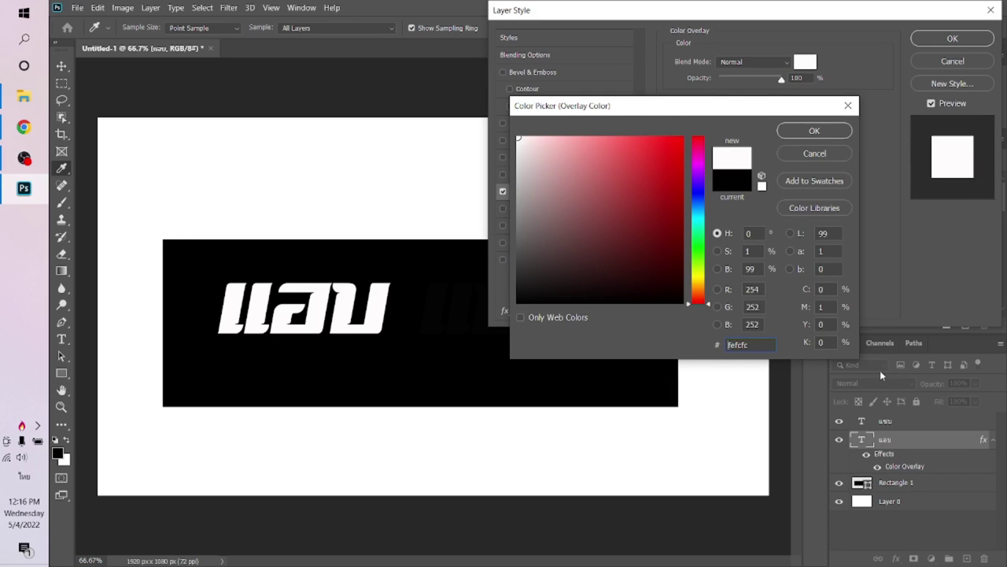
key("Return")
key("Return")
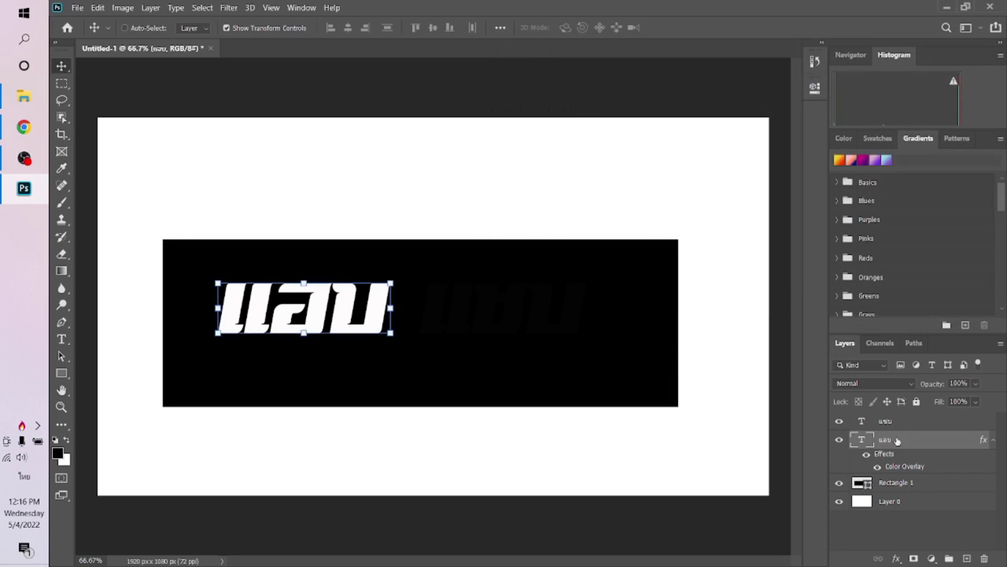
Add the same white Color Overlay to the แซบ text layer
left_click(902, 425)
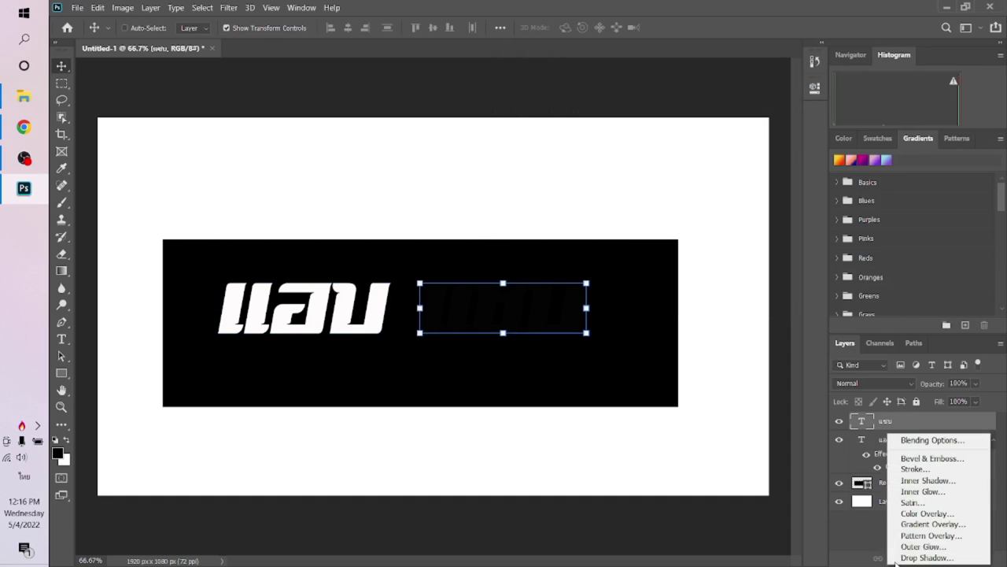
left_click(896, 558)
left_click(909, 513)
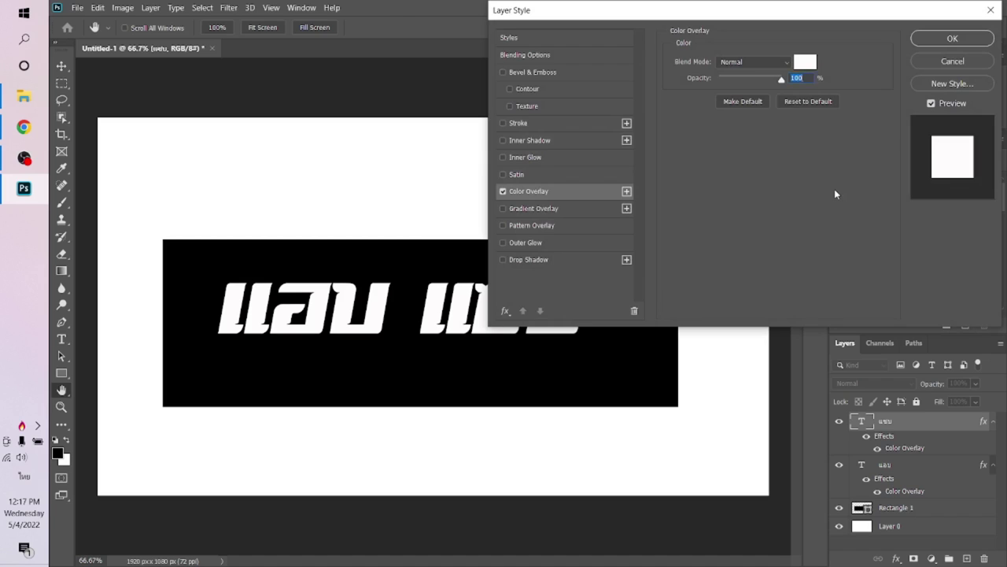
key("Return")
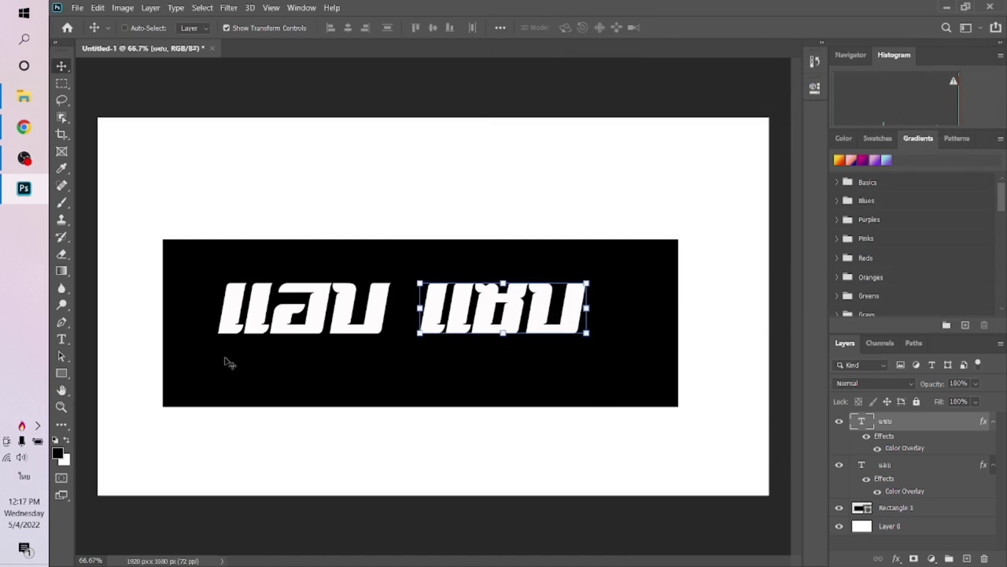
Draw Rectangle 2 over the right part of the black banner
left_click(62, 373)
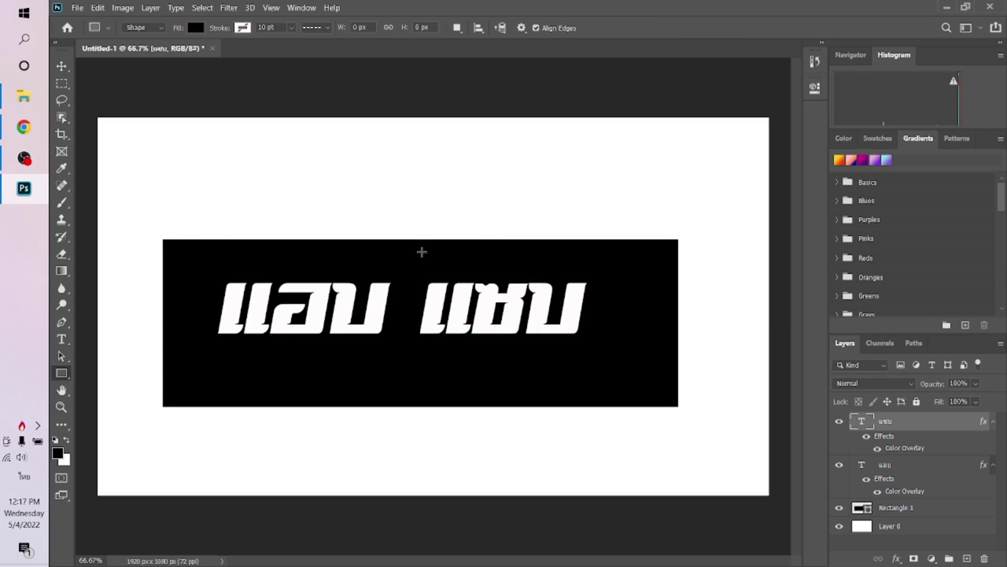
left_click_drag(413, 256, 658, 394)
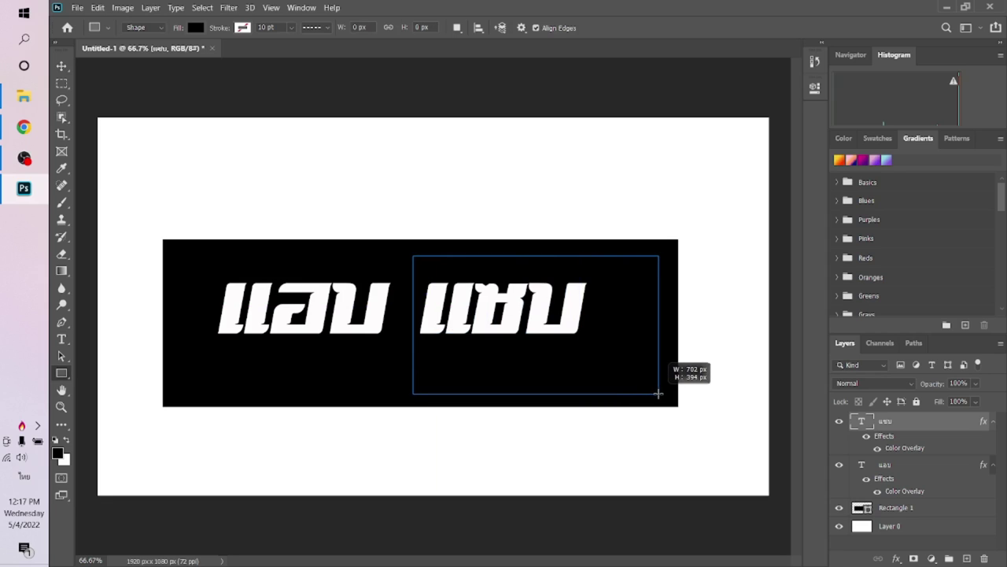
left_click_drag(658, 394, 657, 390)
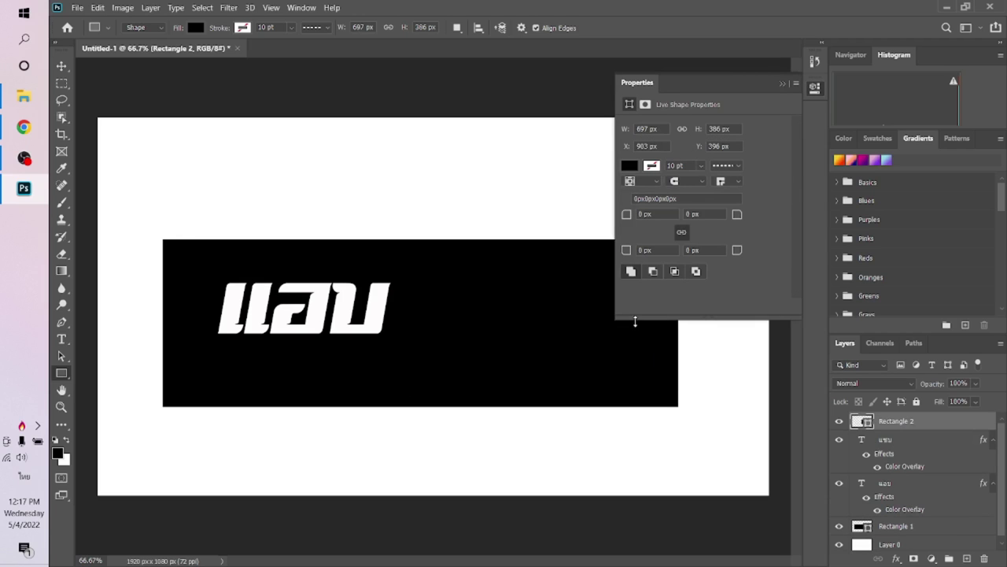
left_click(781, 83)
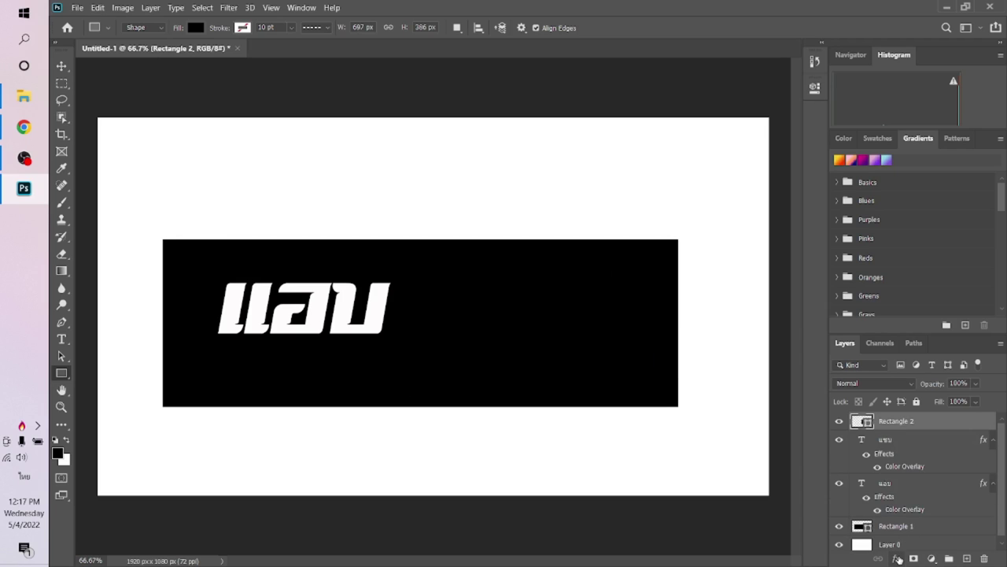
Give Rectangle 2 a yellow fcb801 Color Overlay and move it beneath both text layers
left_click(898, 558)
left_click(913, 505)
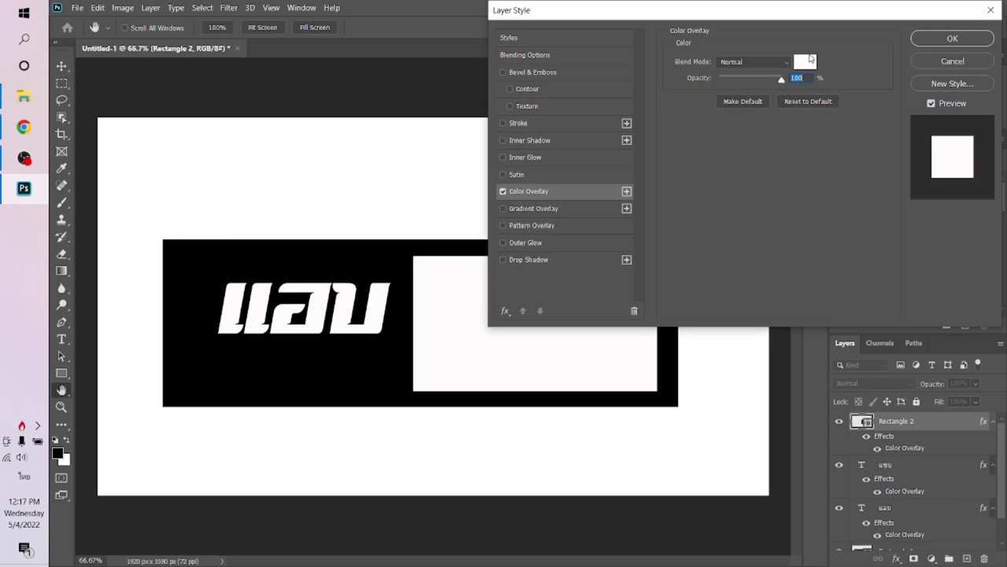
left_click(806, 63)
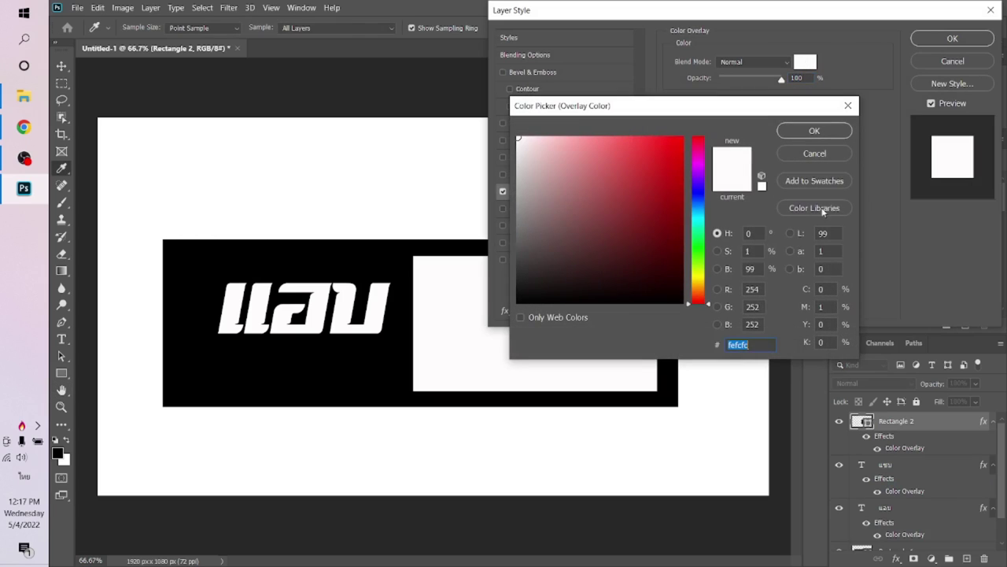
left_click(682, 140)
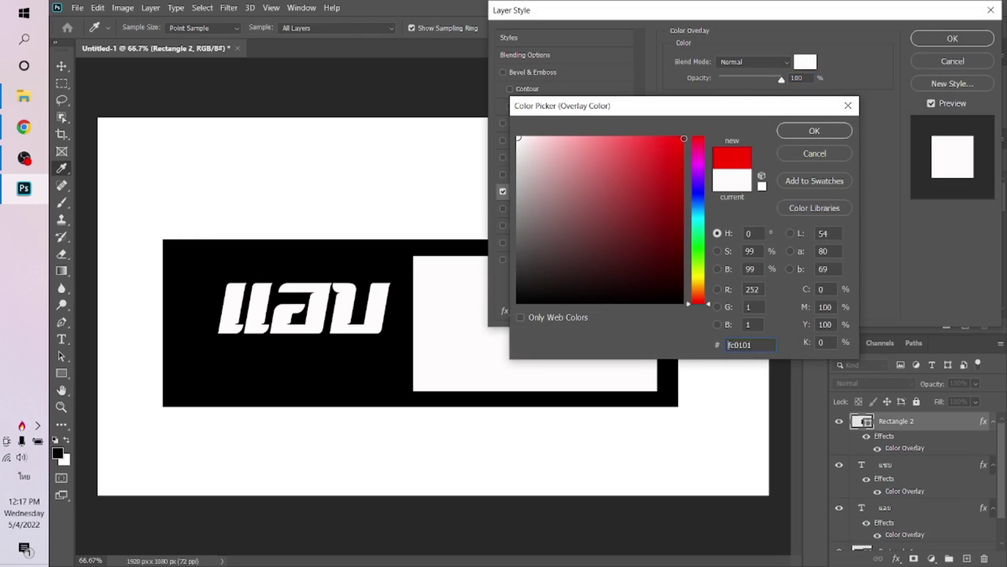
left_click(697, 284)
key("Return")
key("Return")
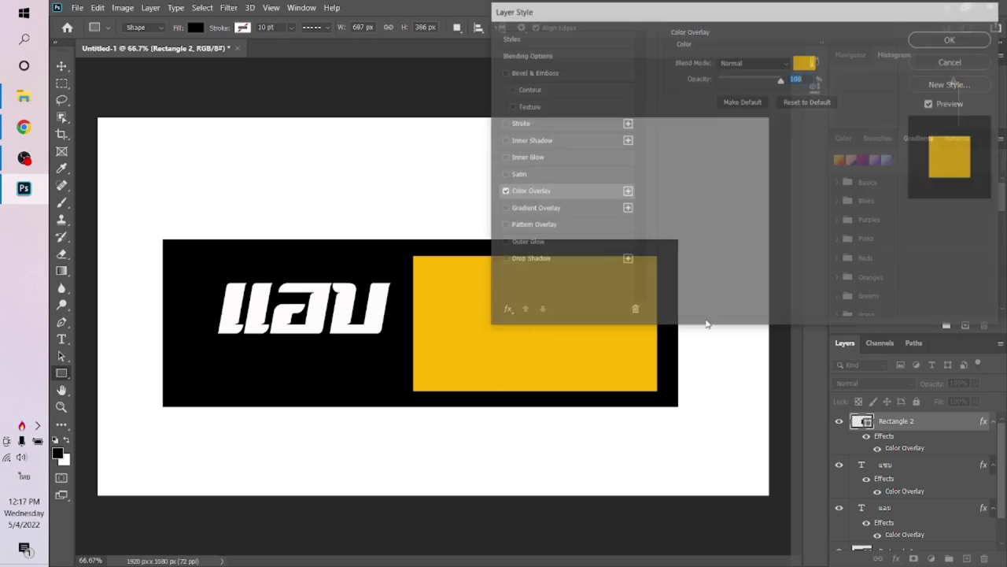
left_click_drag(896, 431, 894, 536)
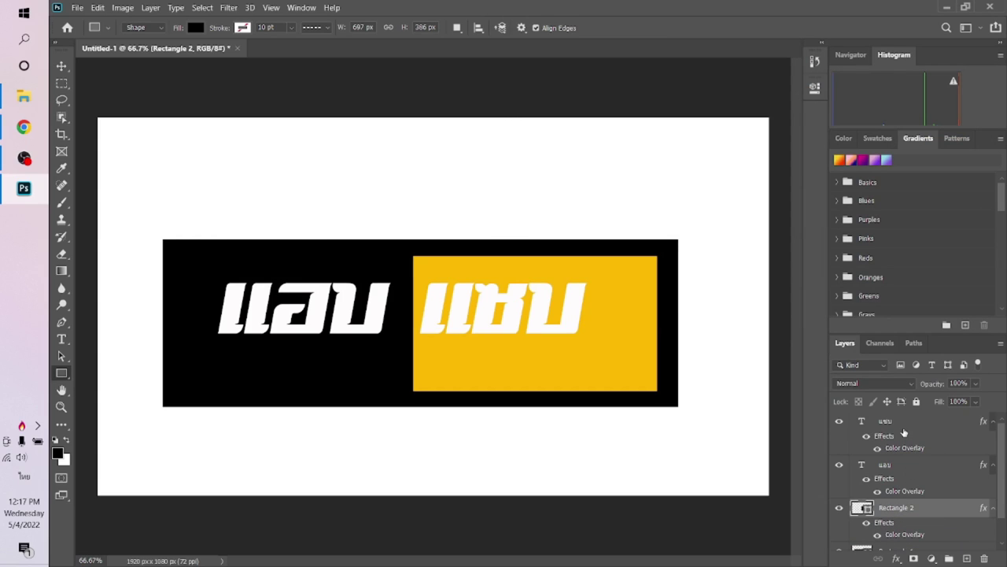
left_click(904, 433)
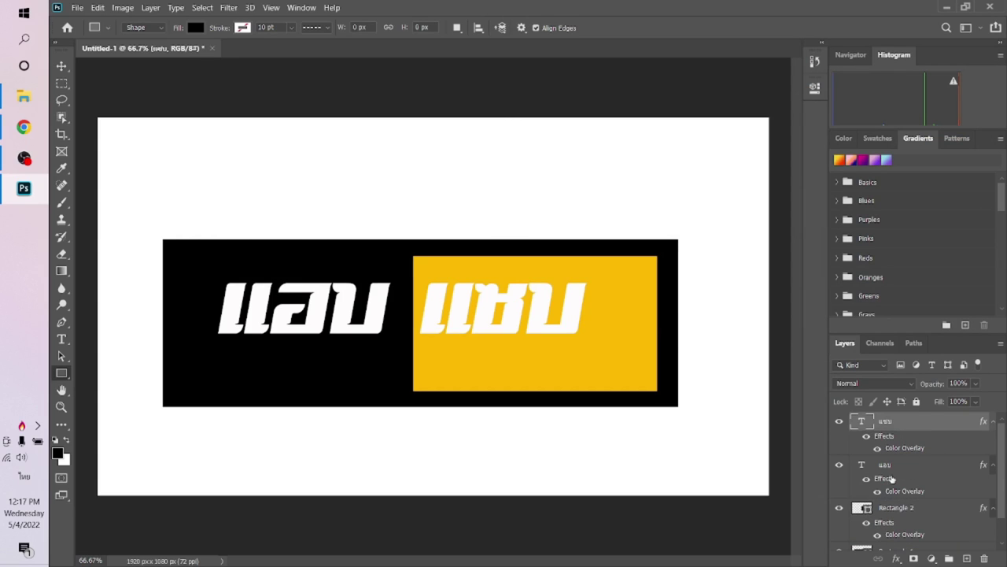
left_click(892, 466, "shift")
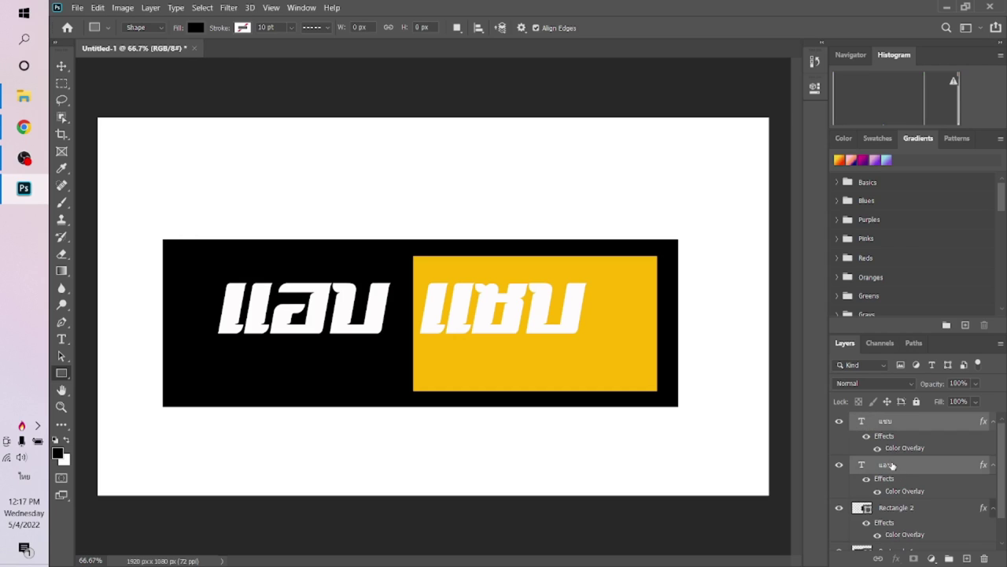
Move both words down about 24 px and nudge แซบ right to centre it in the yellow box
key("v")
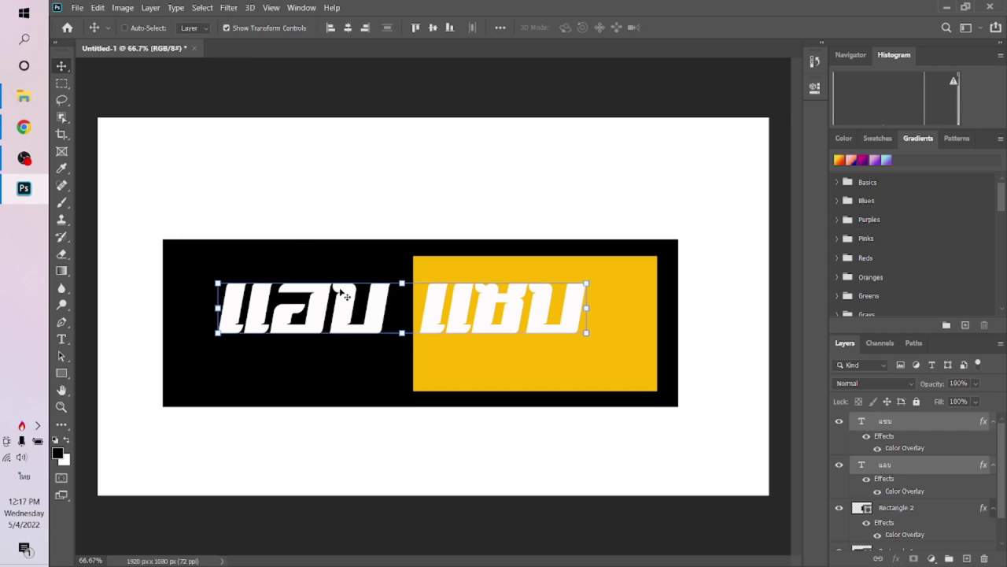
left_click_drag(340, 315, 338, 331)
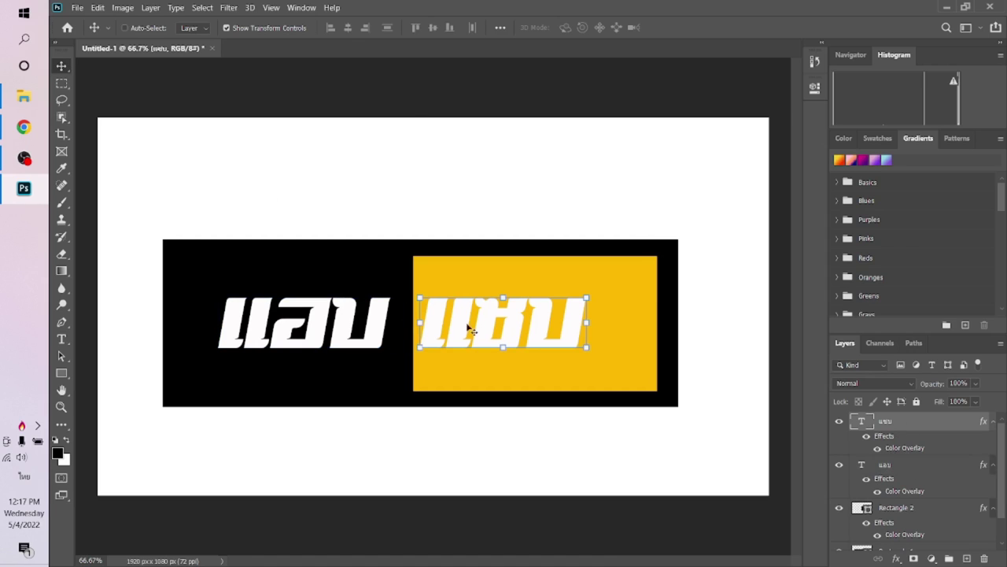
key("Right")
key("Right")
key("Right")
key("Right")
key("Right")
key("Right")
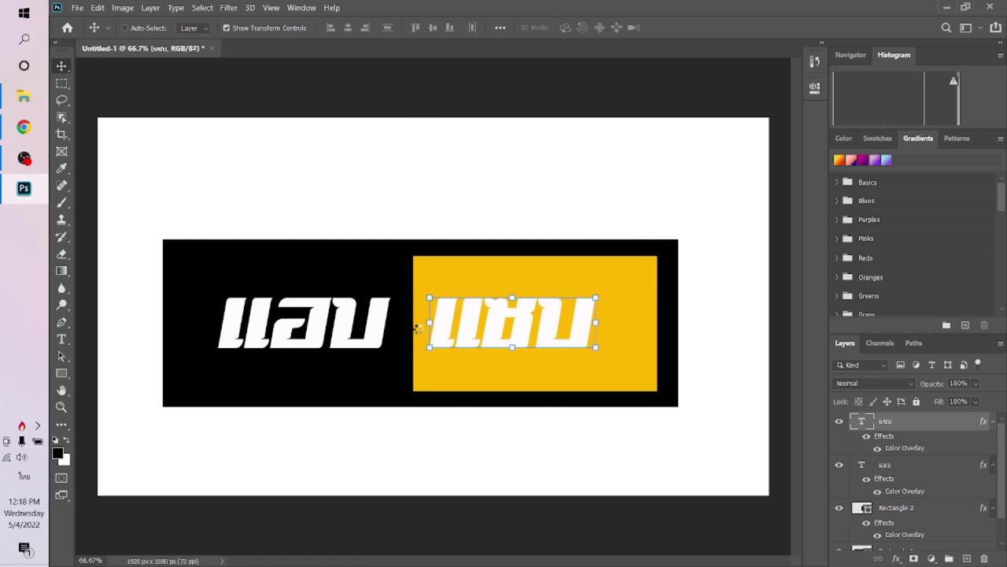
key("Right")
key("Right")
key("Right")
key("Right")
key("Right")
key("Right")
key("Right")
key("Right")
key("Right")
key("Right")
key("Right")
key("Right")
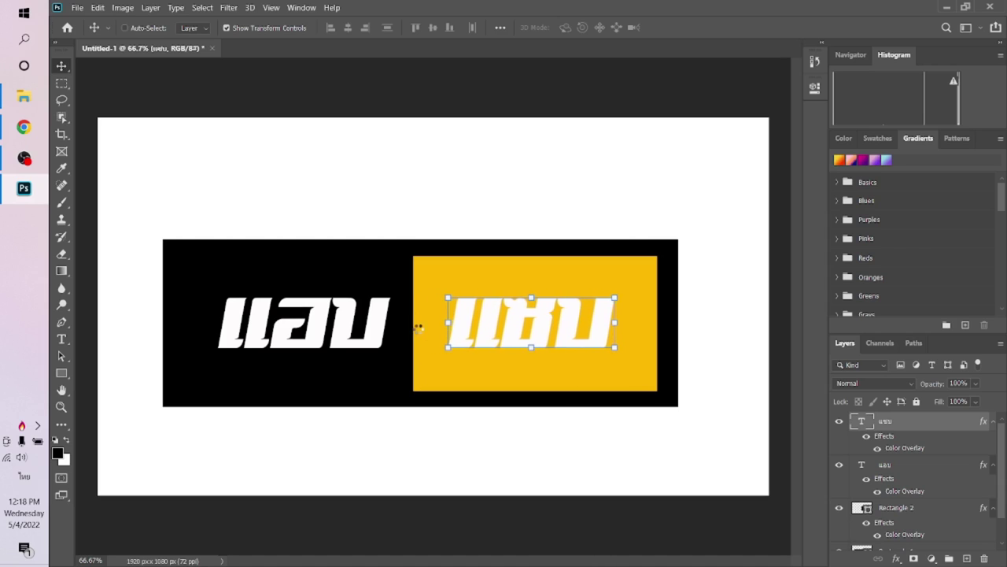
key("Right")
key("Right")
key("Right")
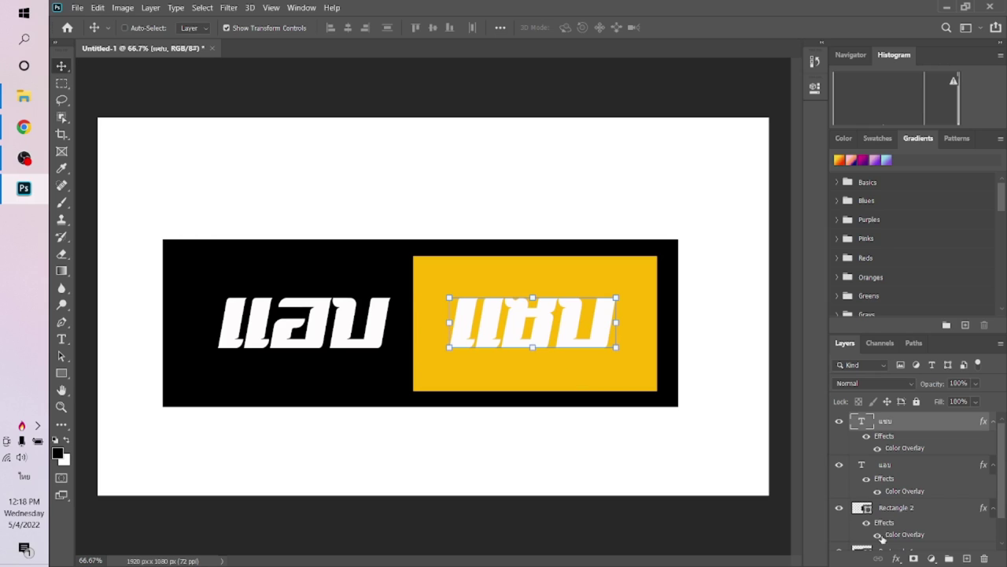
Change แซบ's Color Overlay to black
left_click(896, 558)
left_click(905, 508)
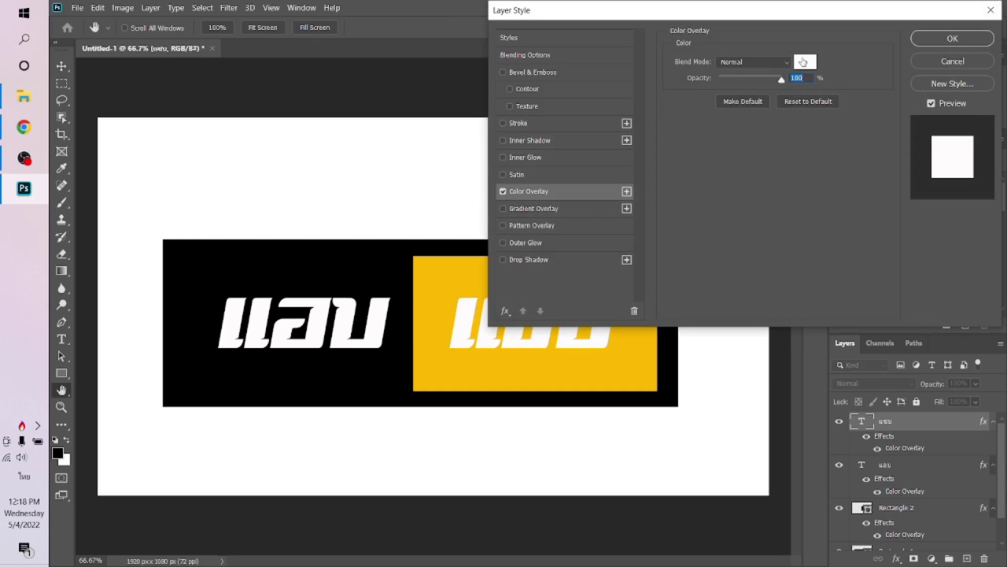
left_click(804, 62)
left_click(360, 252)
key("Return")
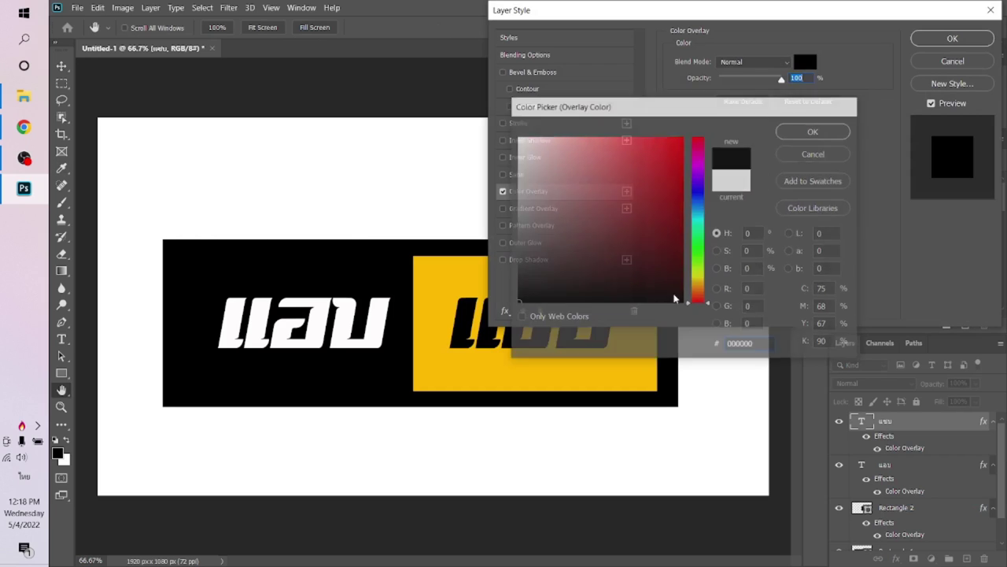
key("Return")
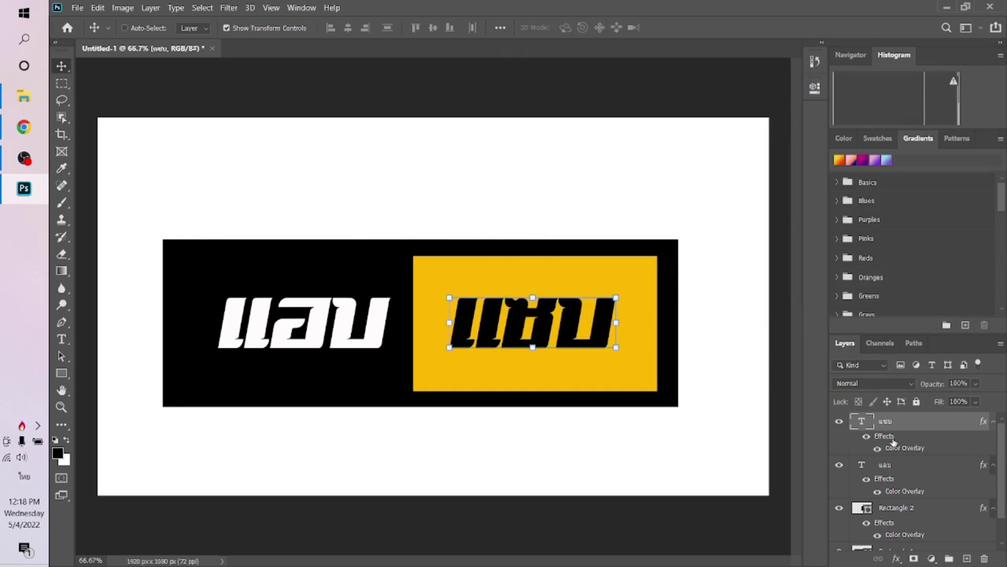
Change แอบ's Color Overlay to the box's yellow
left_click(915, 469)
left_click(896, 558)
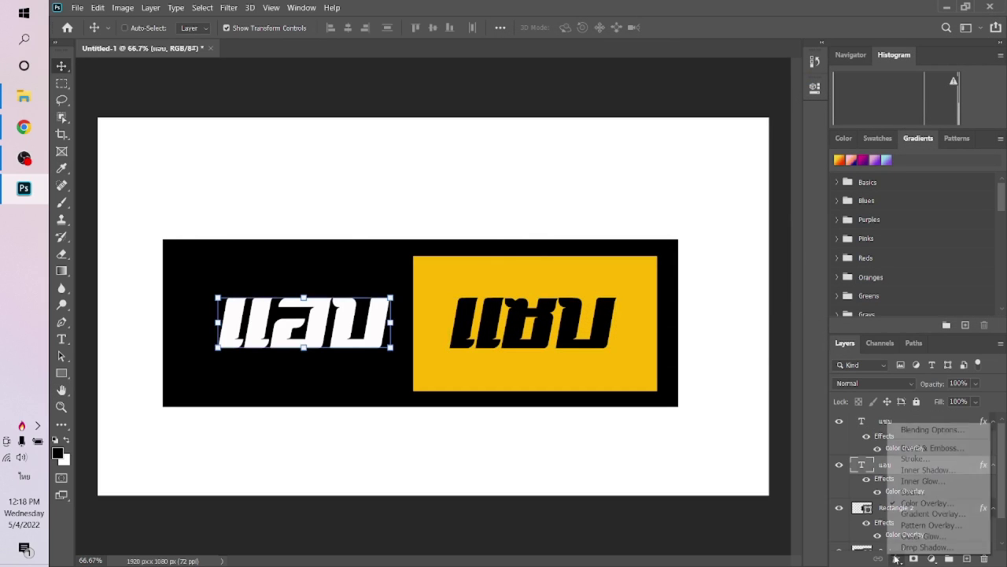
left_click(917, 502)
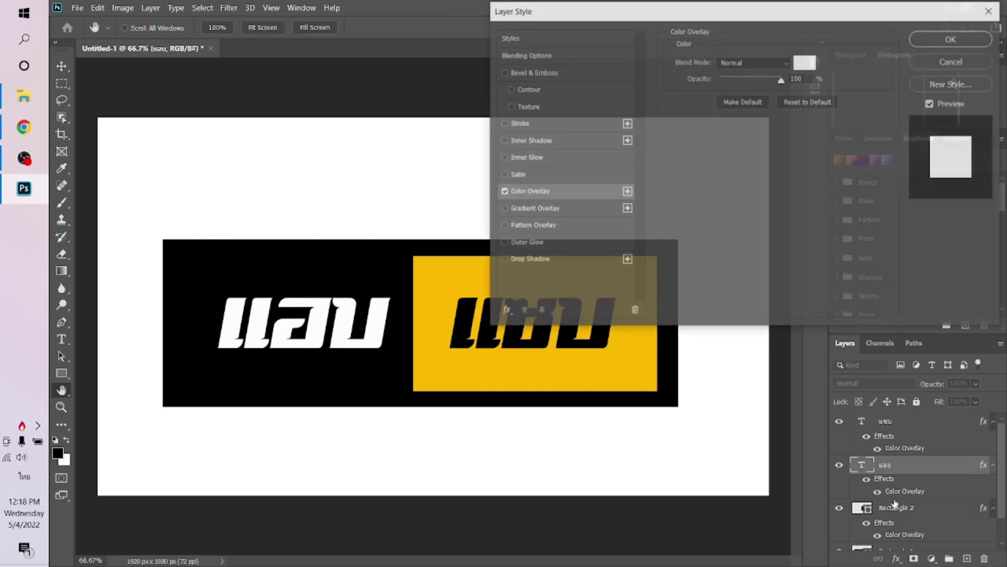
left_click(805, 61)
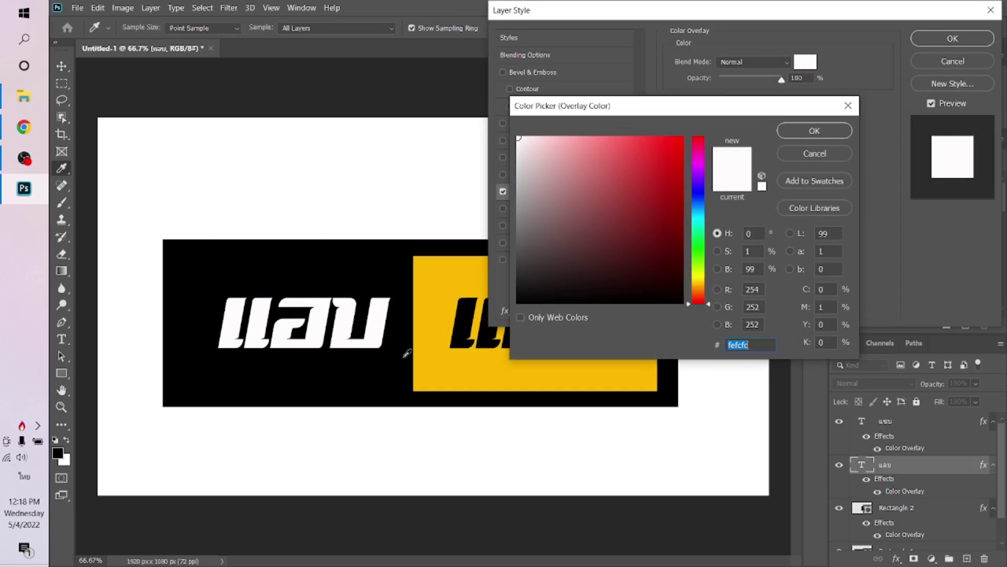
left_click(438, 275)
key("Return")
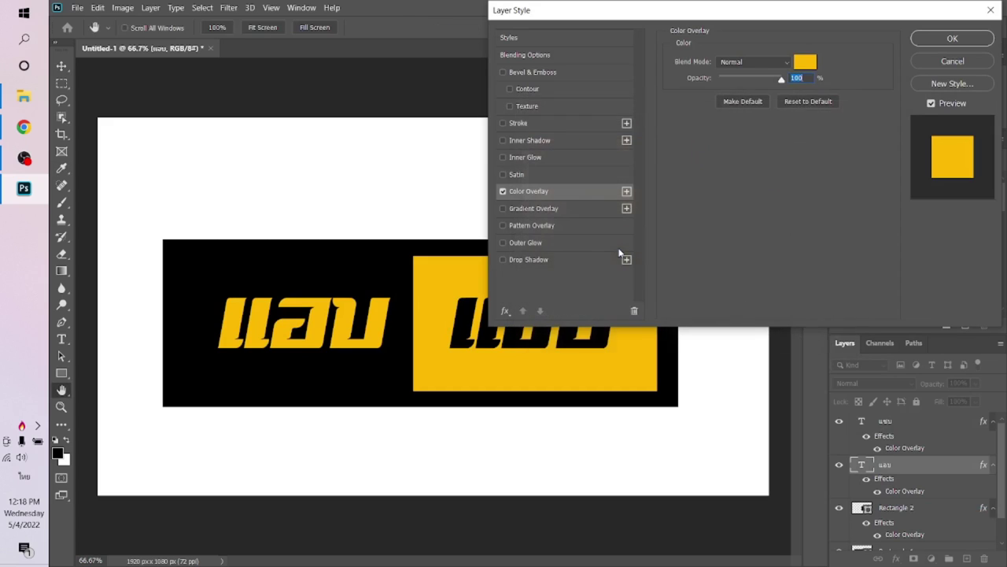
key("Return")
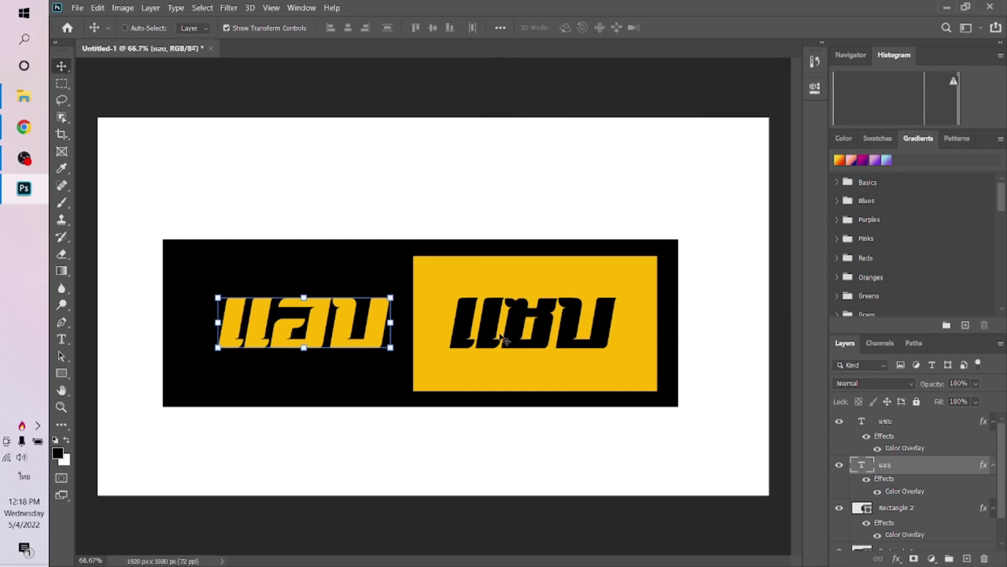
Scale both Thai words up to about 134% and stretch them wider
left_click(902, 426, "shift")
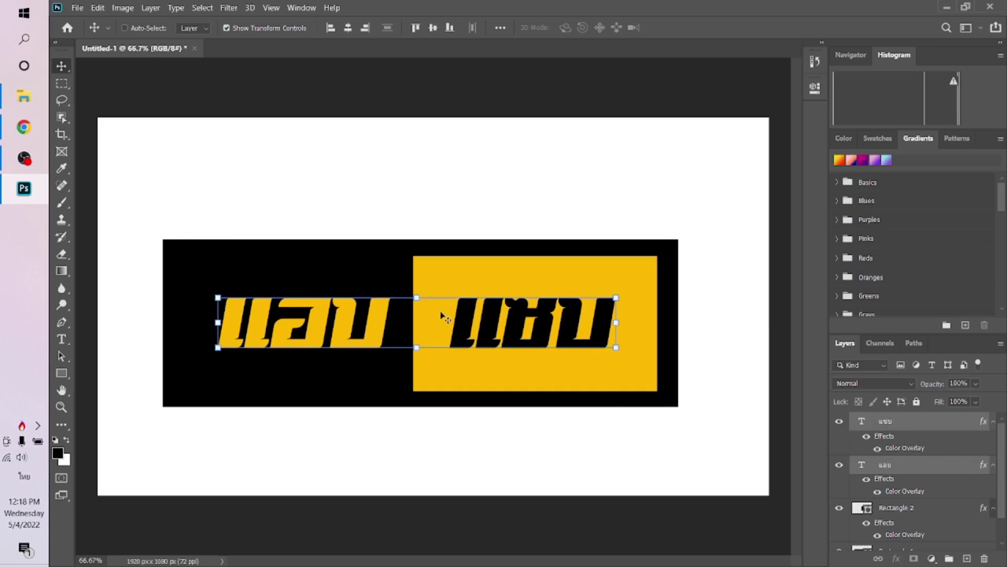
left_click(217, 298)
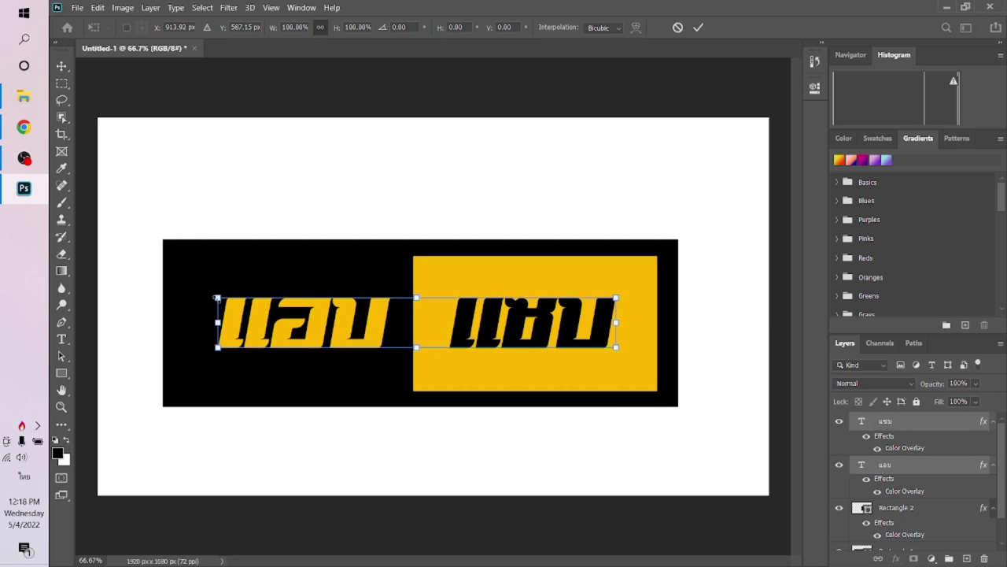
left_click_drag(218, 298, 178, 292)
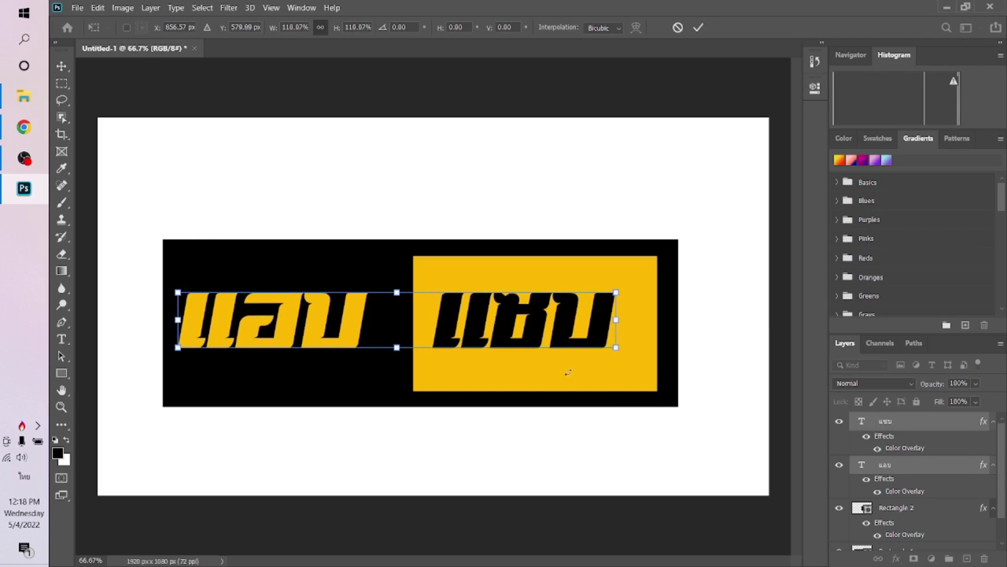
left_click_drag(613, 346, 659, 393)
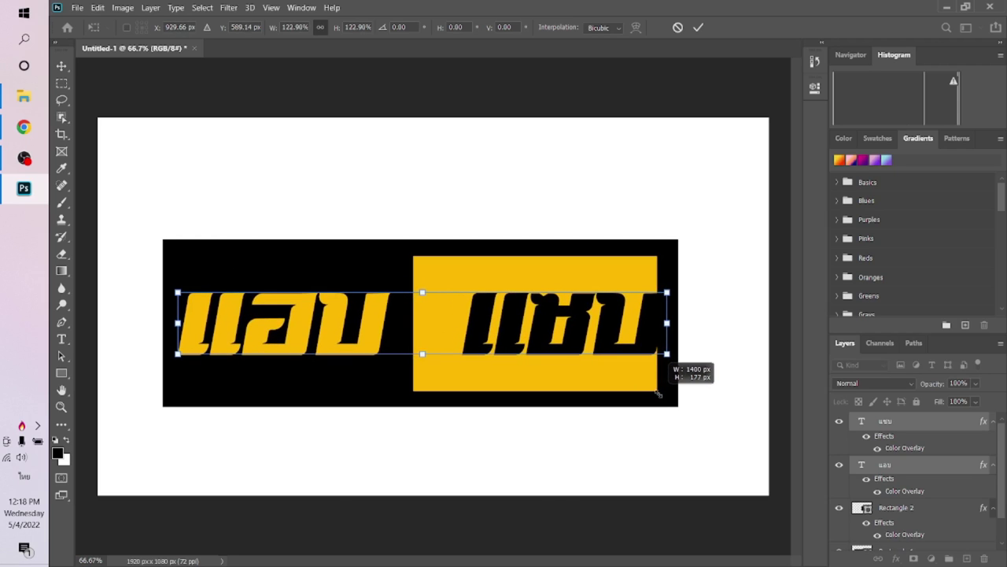
left_click_drag(659, 394, 690, 431)
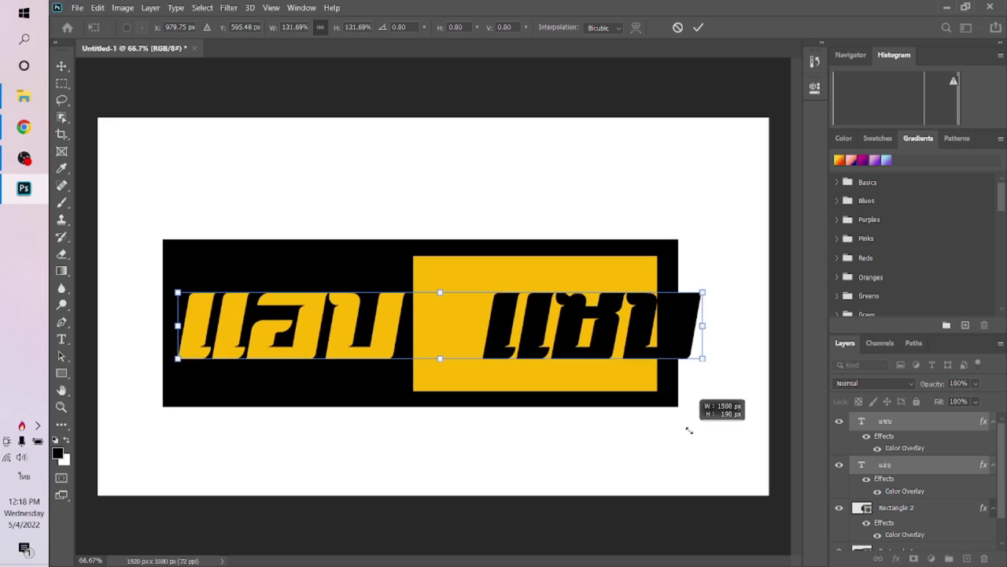
left_click_drag(178, 293, 169, 292)
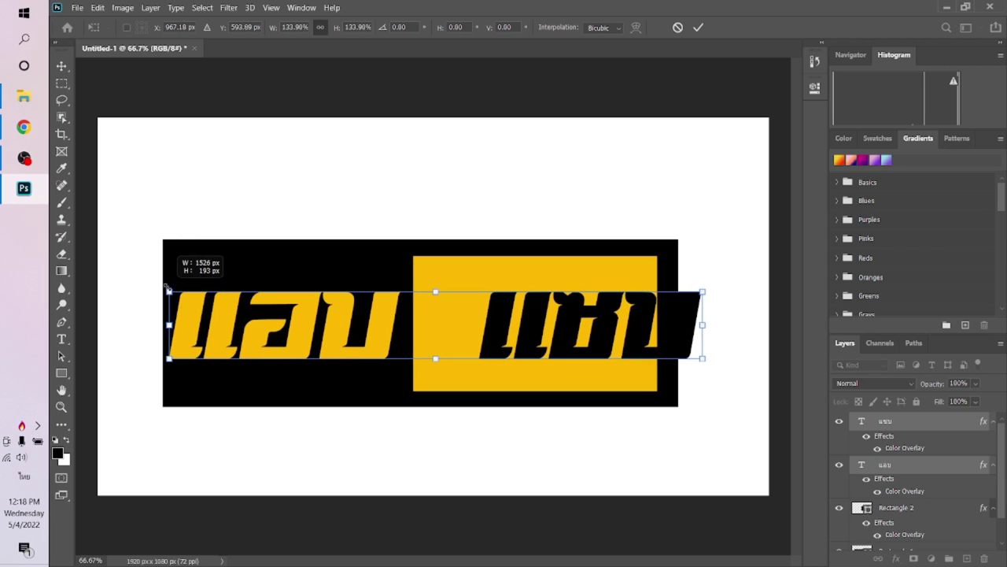
key("Return")
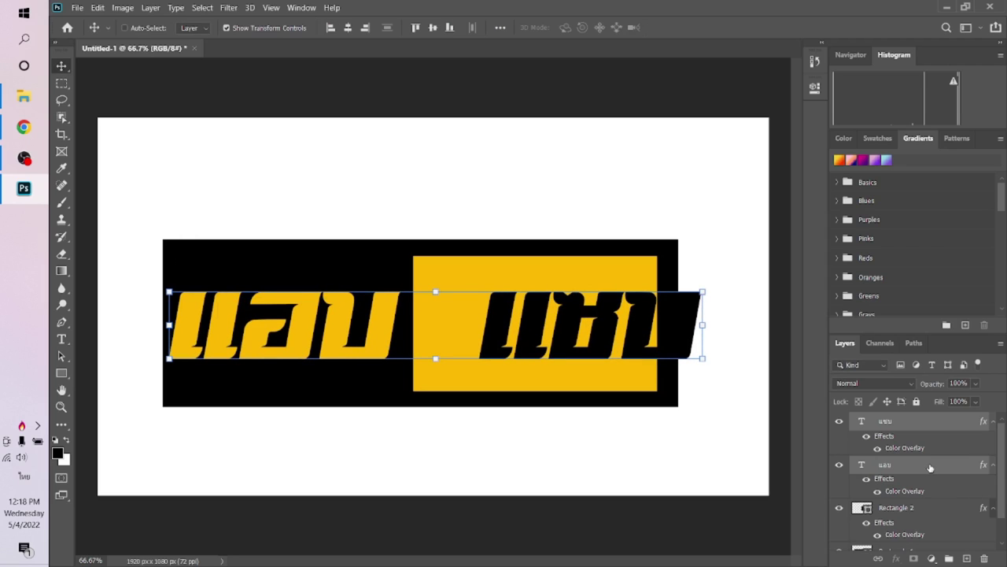
Nudge แซบ left into the yellow box and place a copy of it above the banner
left_click(897, 427)
key("shift+Left")
key("shift+Left")
key("shift+Left")
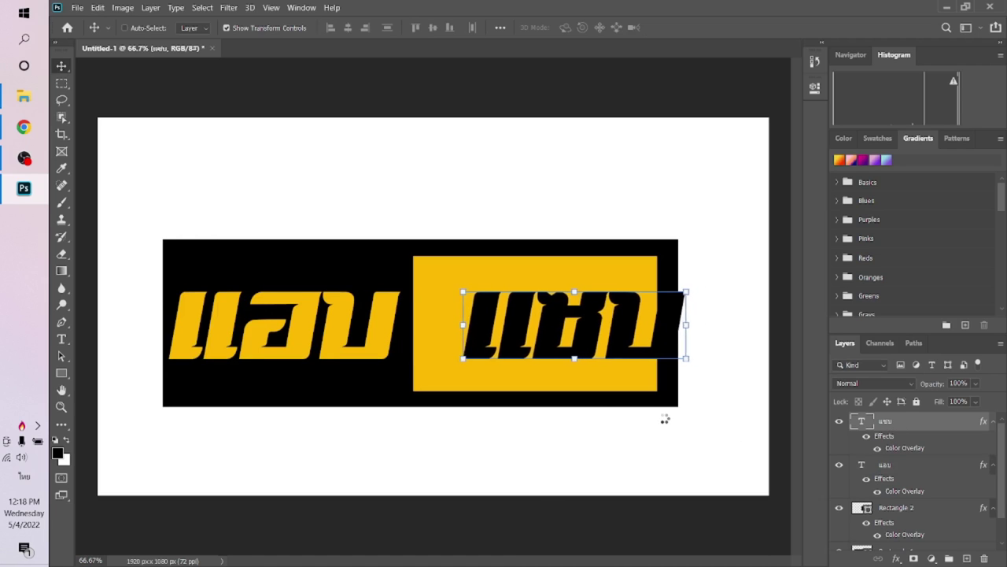
key("shift+Left")
key("shift+Left")
key("shift+Left")
key("shift+Left")
key("shift+Left")
key("shift+Left")
key("shift+Left")
key("shift+Left")
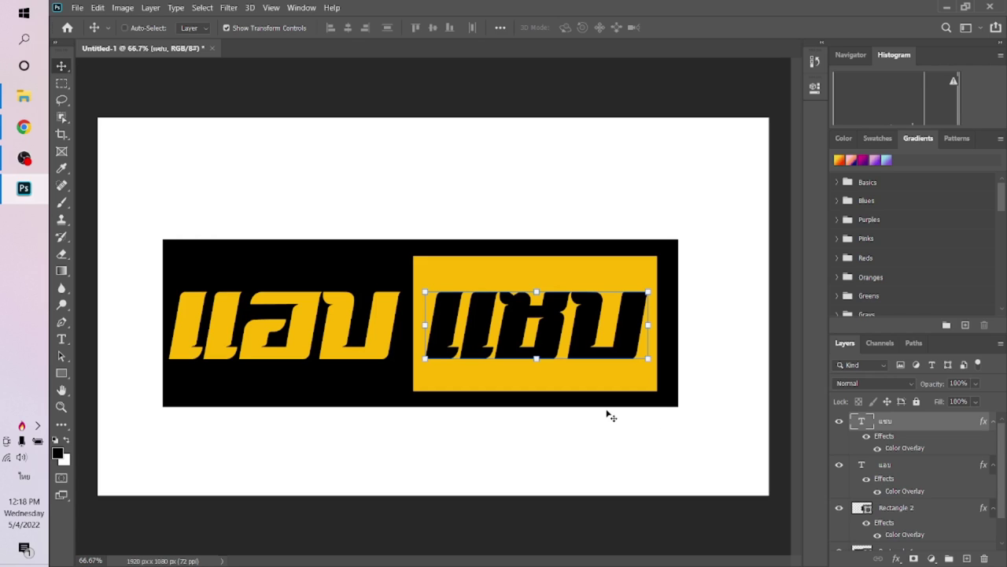
left_click_drag(611, 417, 573, 161)
Reduce the copy to just the tone mark and set it above ซ to read แซ่บ
double_click(572, 161)
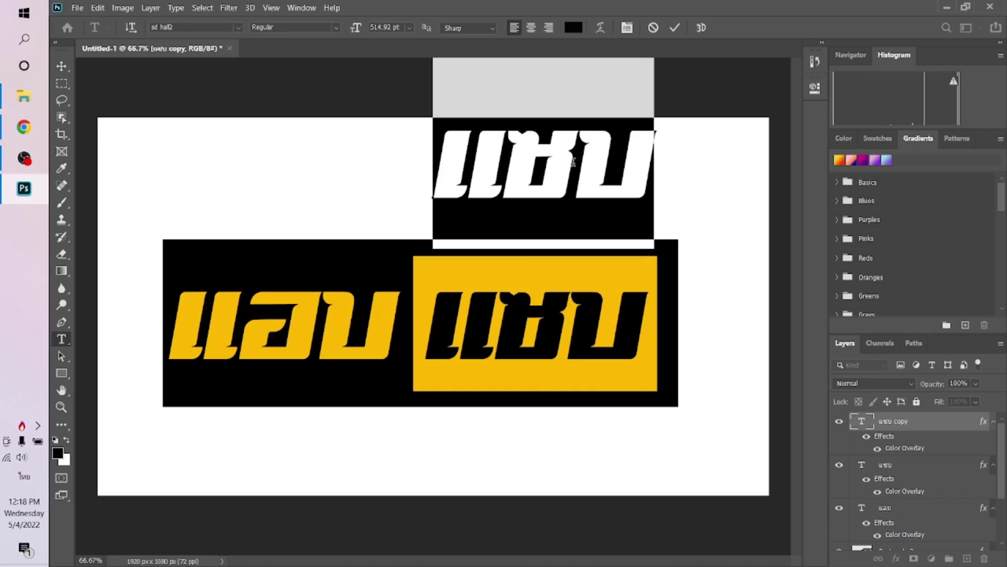
key("BackSpace")
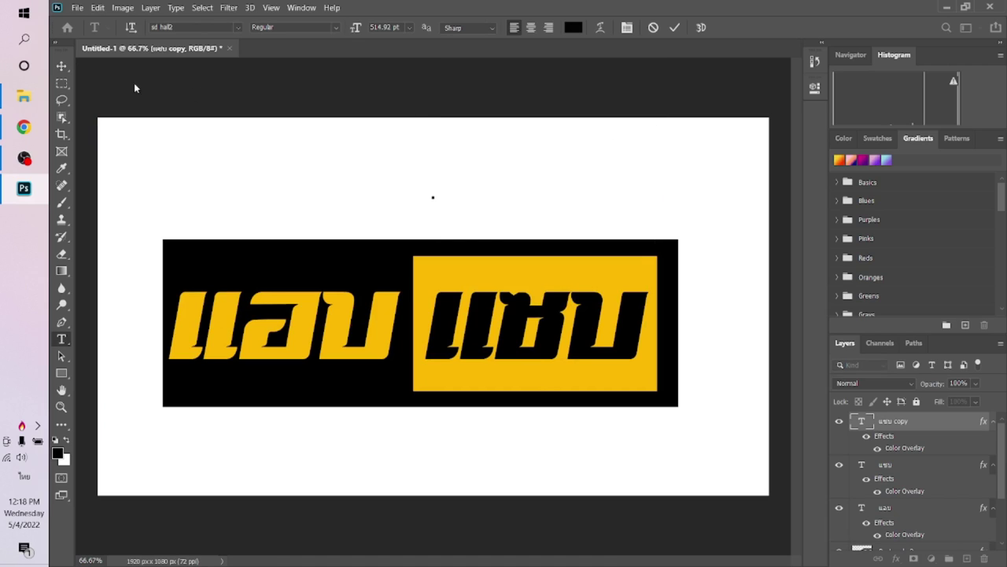
left_click(62, 66)
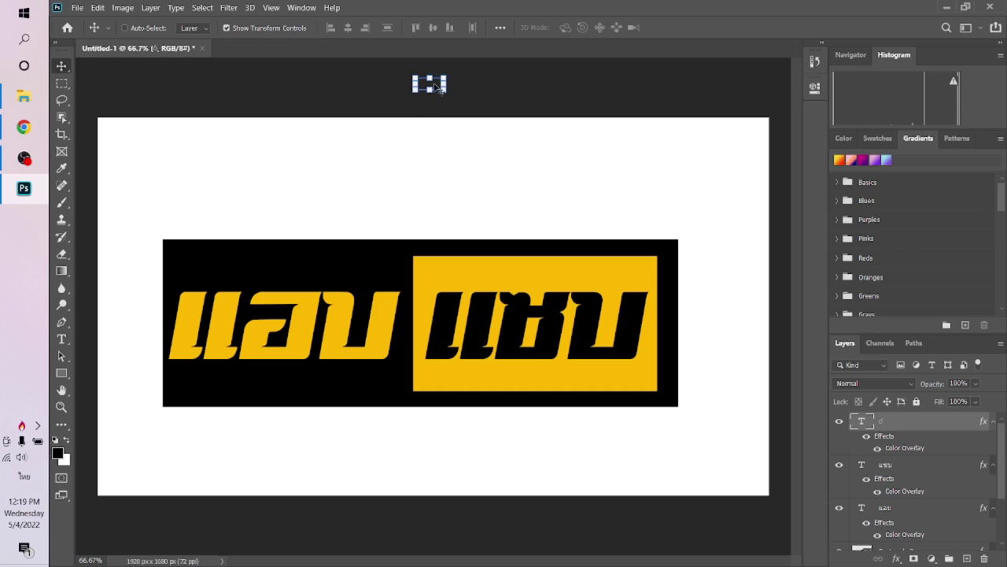
left_click_drag(438, 87, 560, 279)
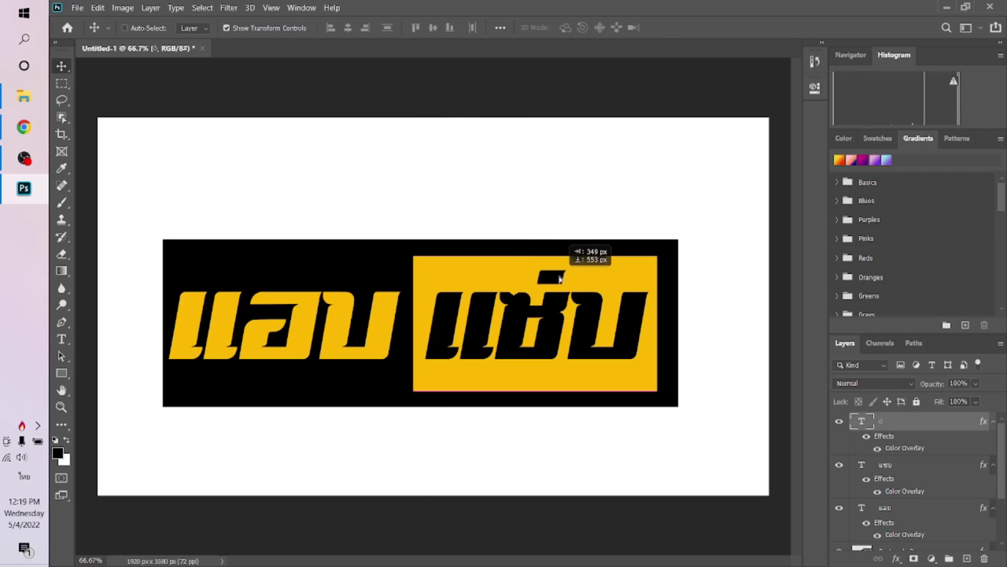
left_click_drag(559, 279, 565, 275)
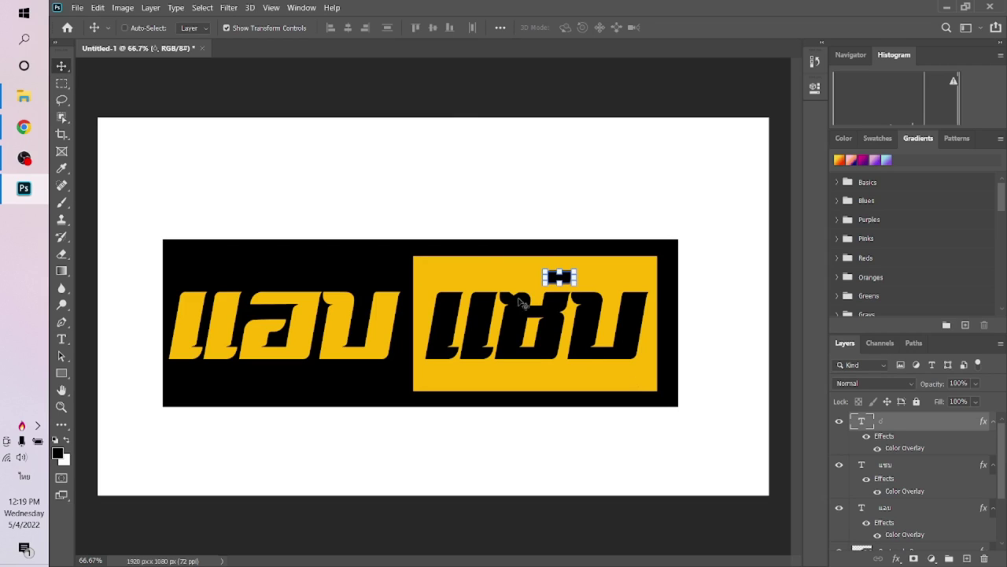
left_click(251, 27)
left_click(893, 516)
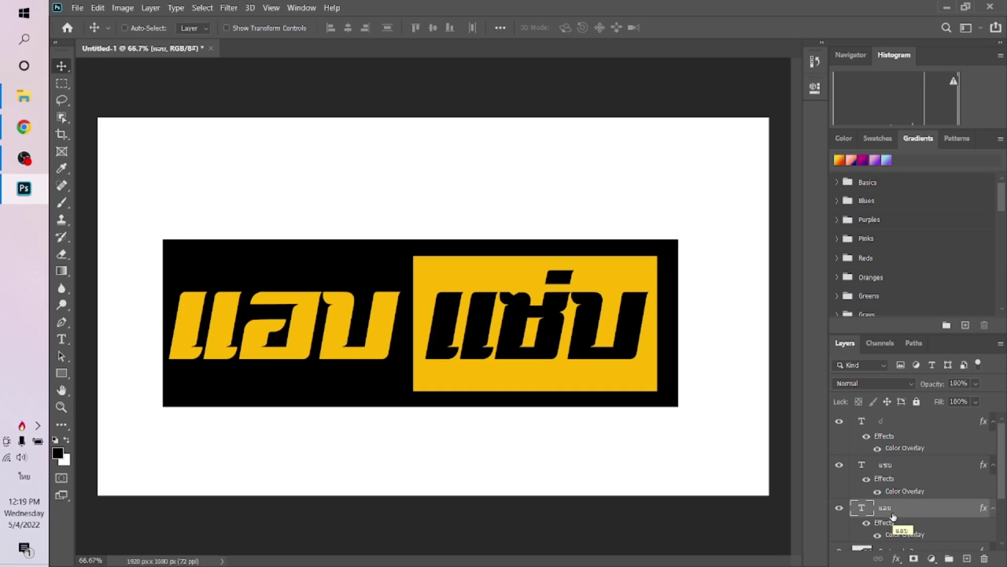
Duplicate the แอบ text layer and place the copy below the banner for editing
key("ctrl+j")
left_click_drag(288, 338, 320, 471)
key("t")
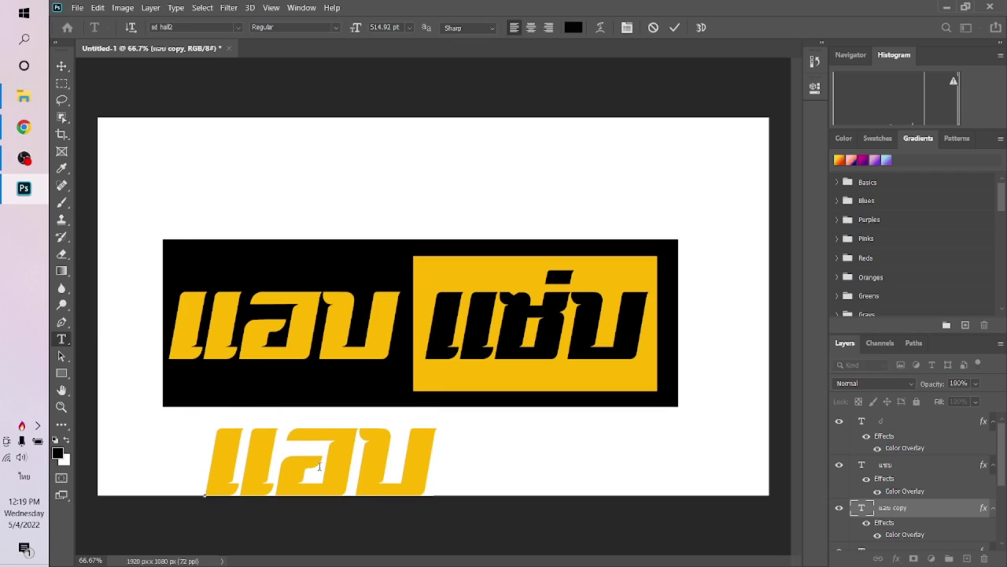
double_click(319, 467)
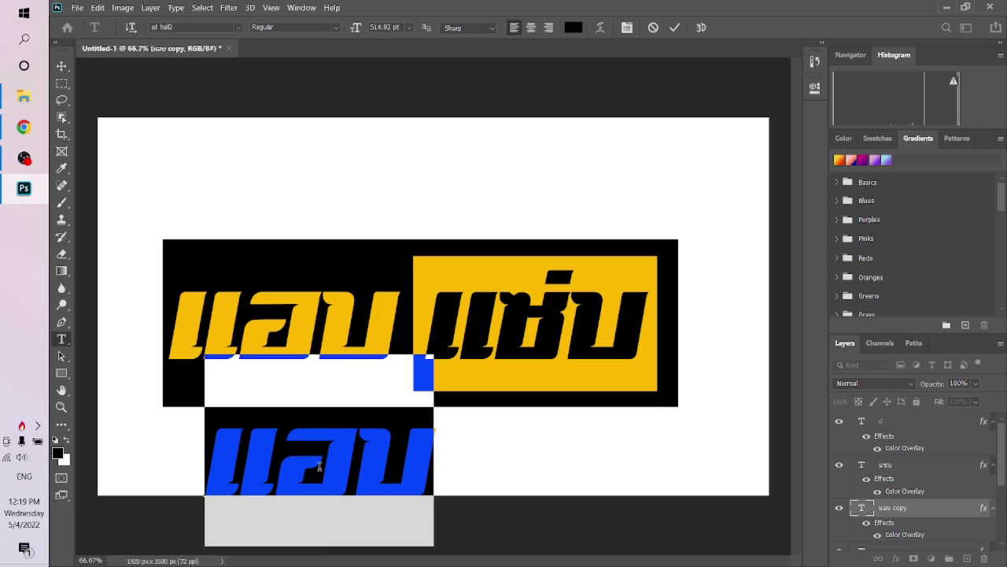
Retype the copy's text as 'aeb' and start appending ' - zabb' after it
type("อ")
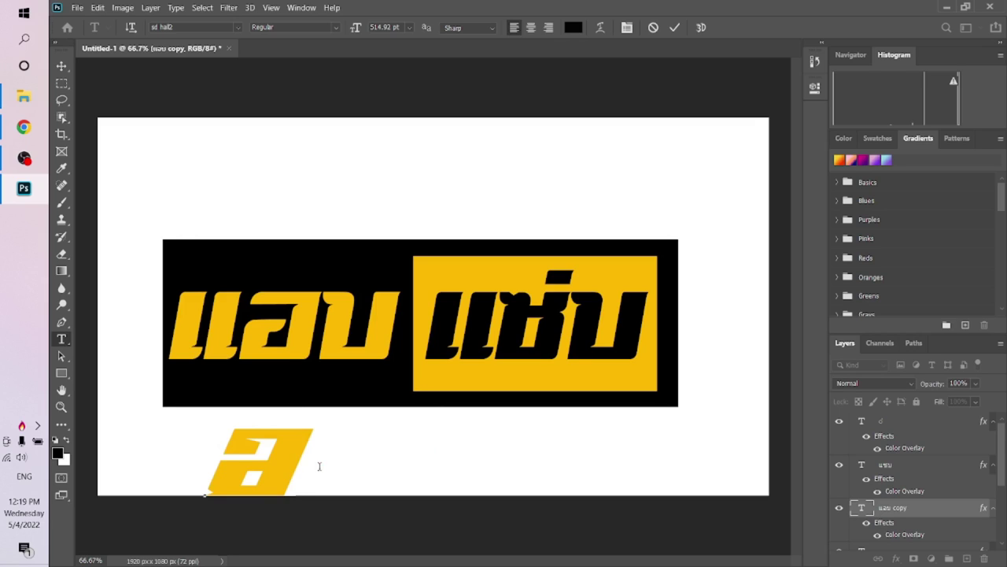
key("BackSpace")
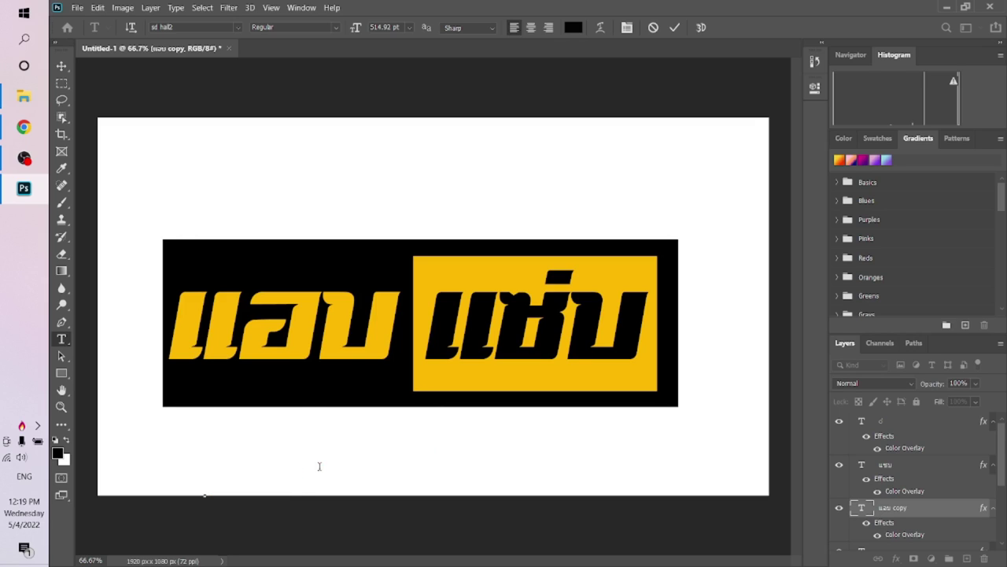
type("อร")
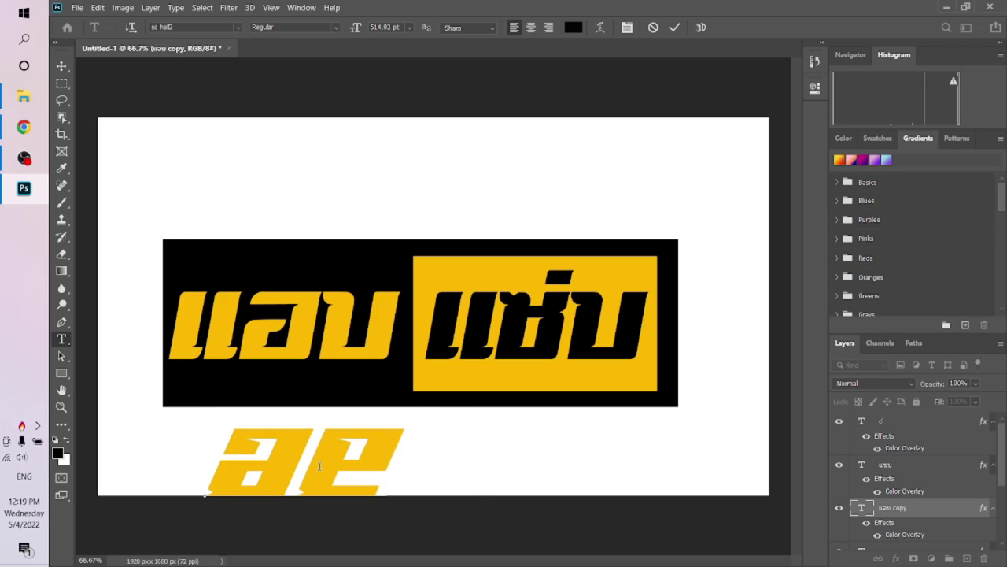
type("b")
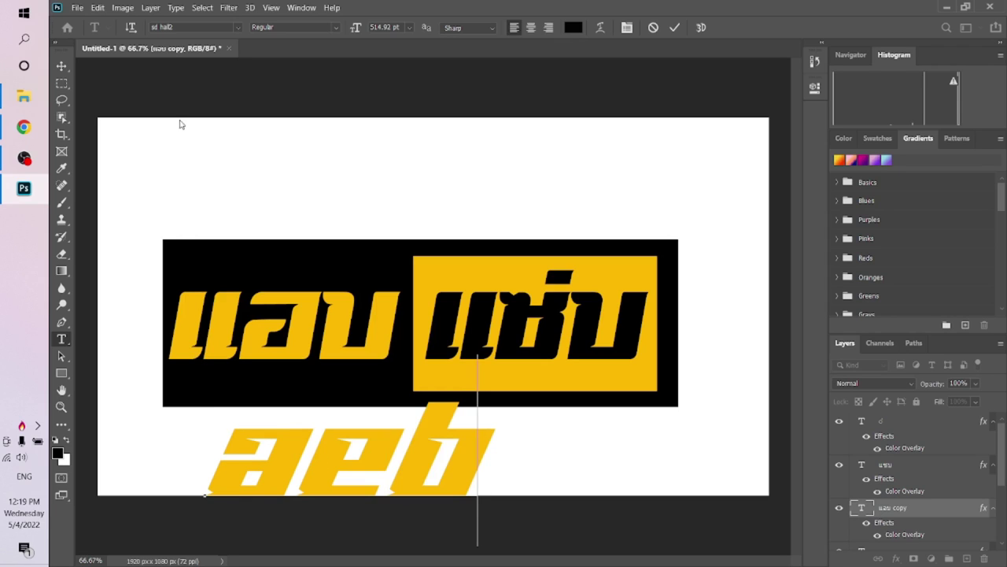
left_click(62, 66)
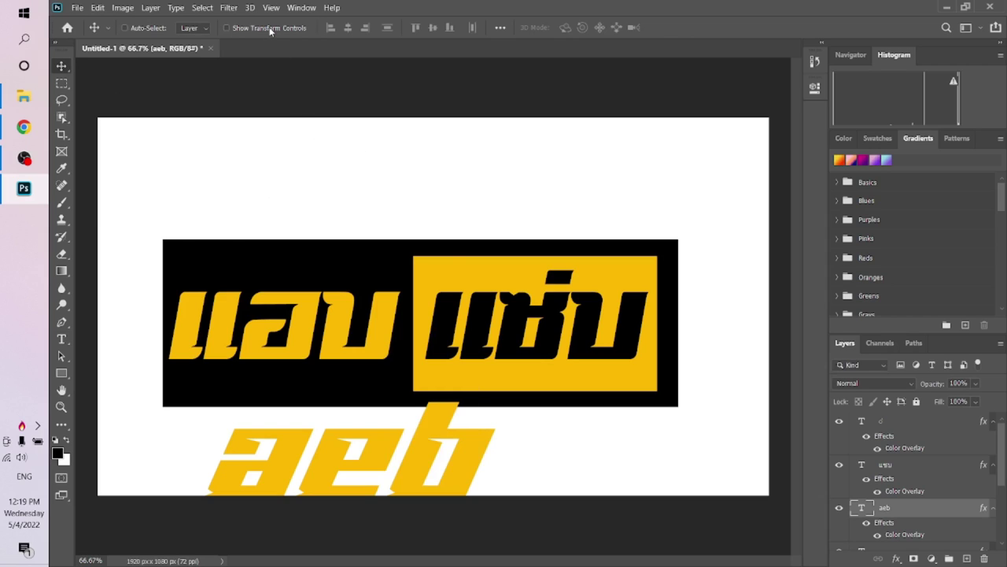
double_click(405, 475)
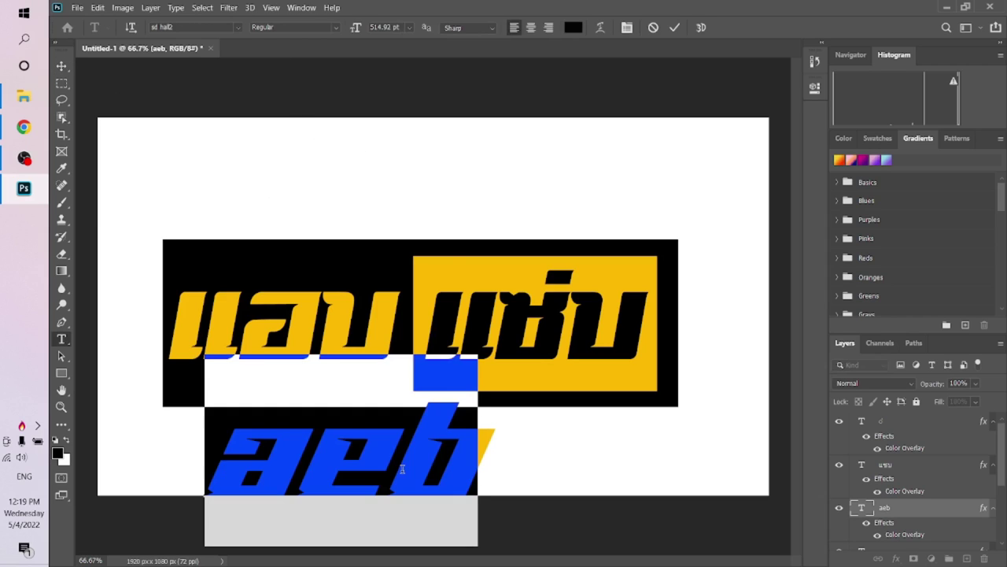
left_click(477, 465)
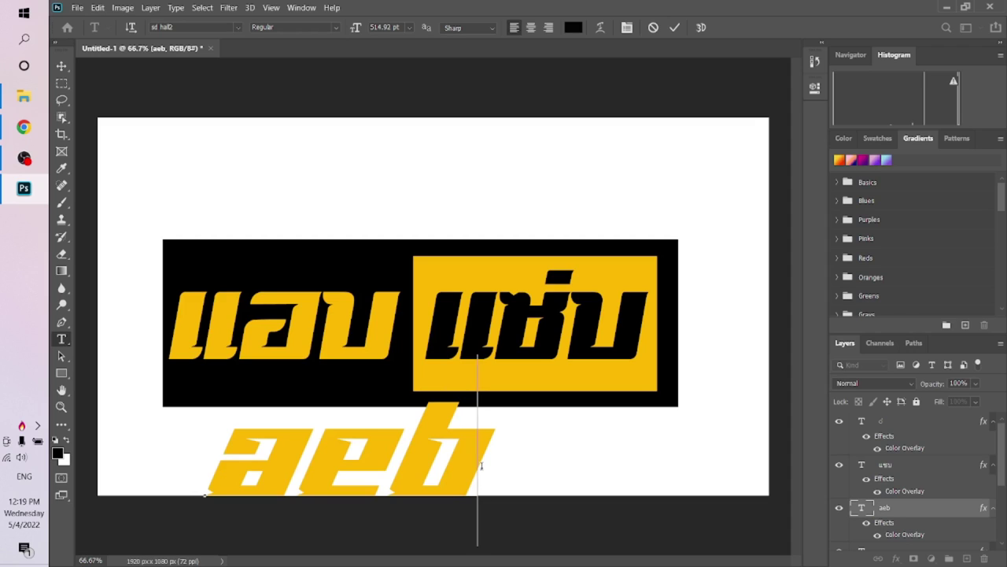
type("-")
key("BackSpace")
type("- ")
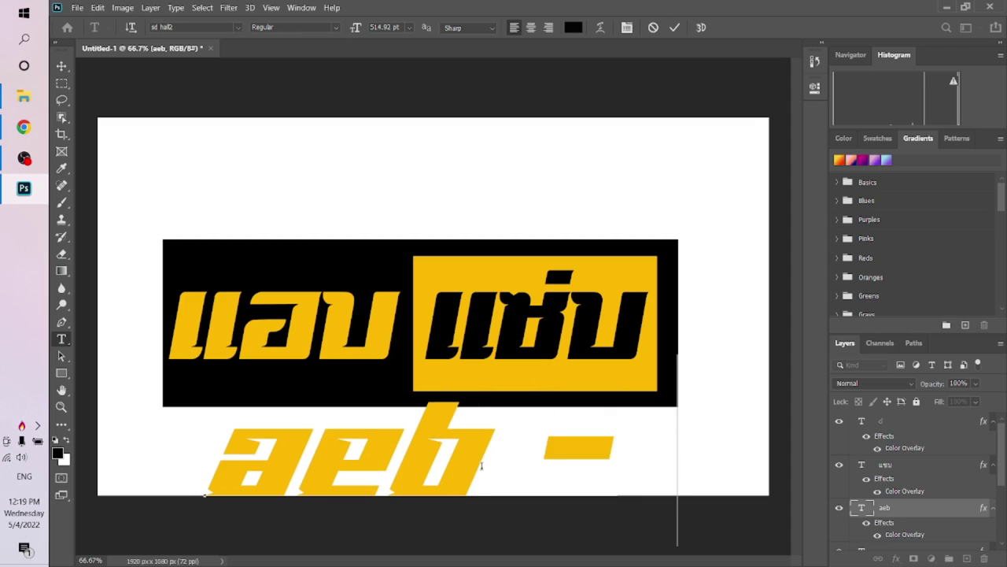
type("2")
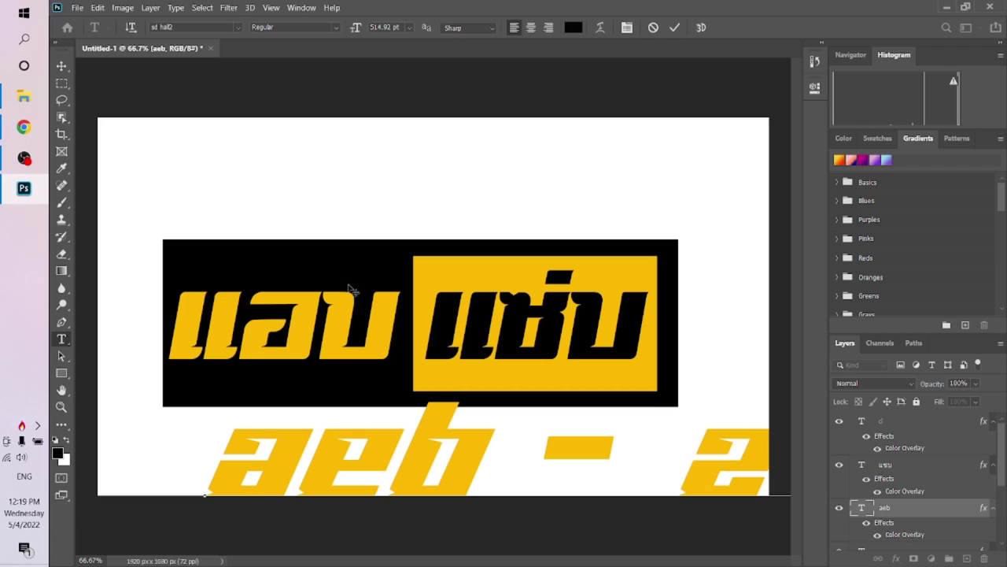
Commit the 'aeb - zabb' text and give it a white (ffffff) Color Overlay
left_click(63, 66)
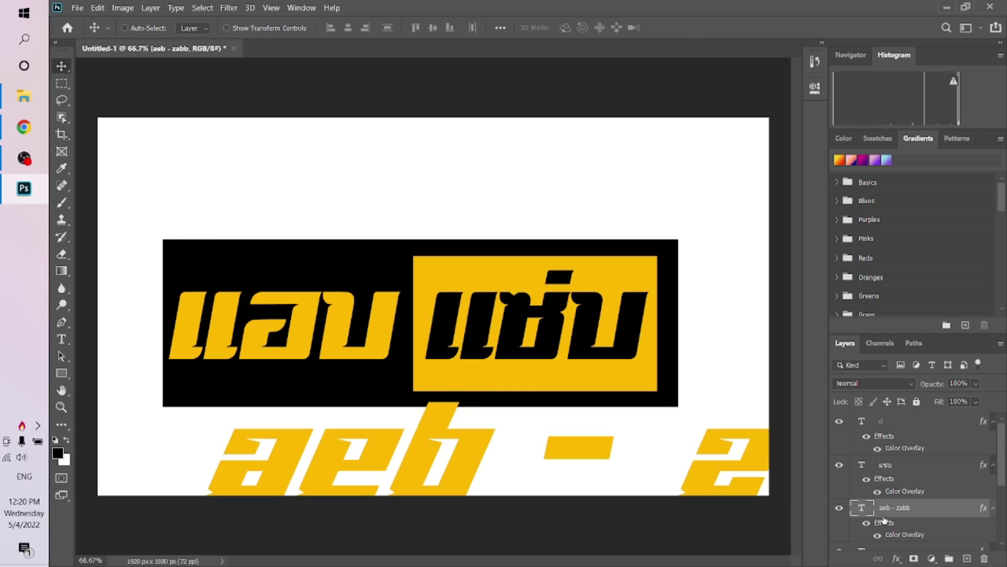
left_click(896, 558)
left_click(907, 504)
left_click(812, 61)
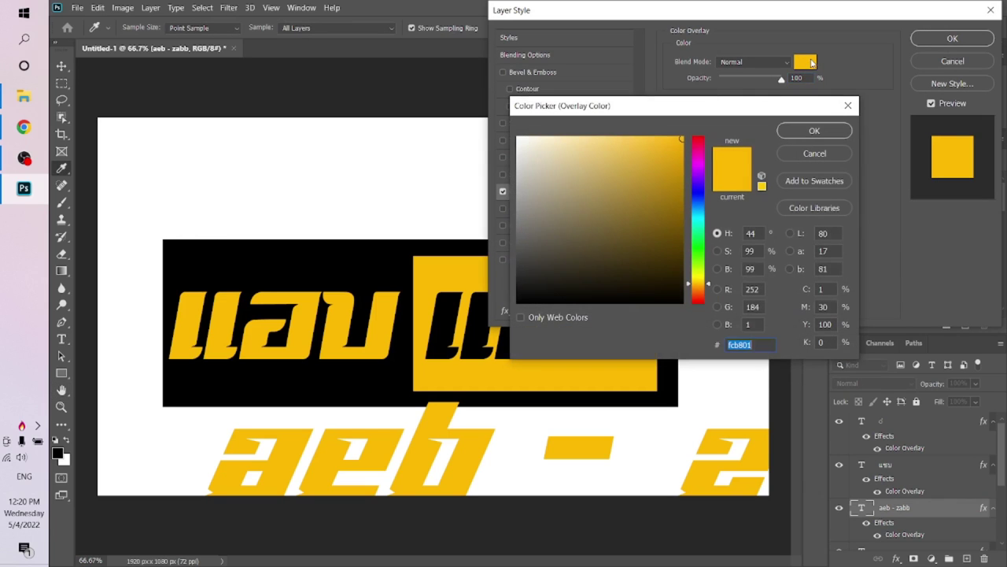
left_click(445, 157)
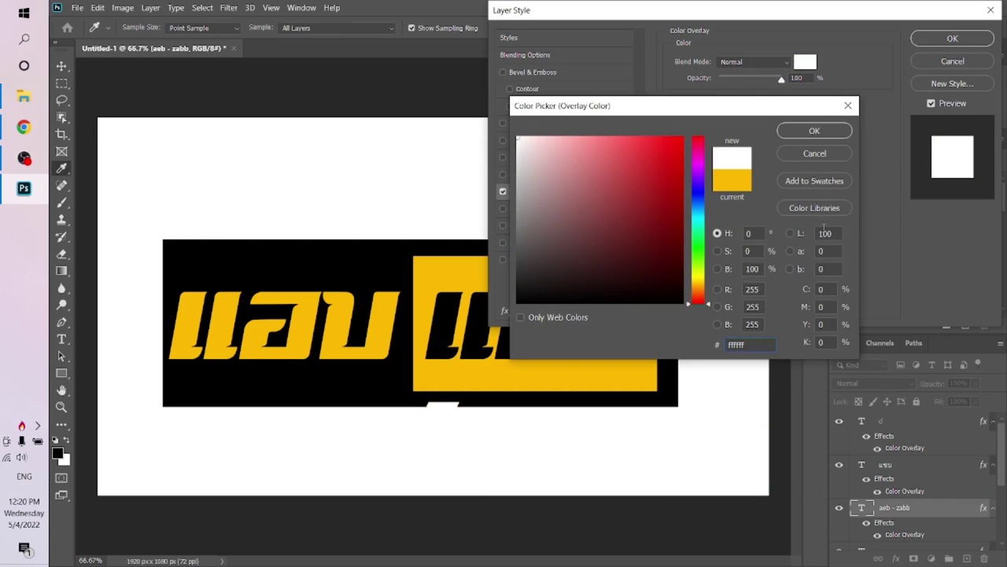
key("Return")
key("Return")
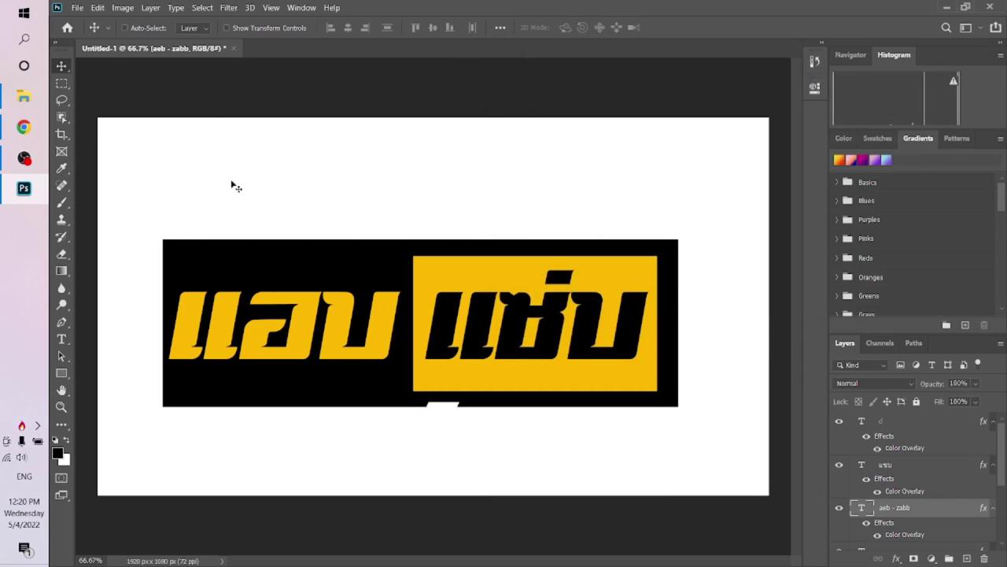
left_click(227, 29)
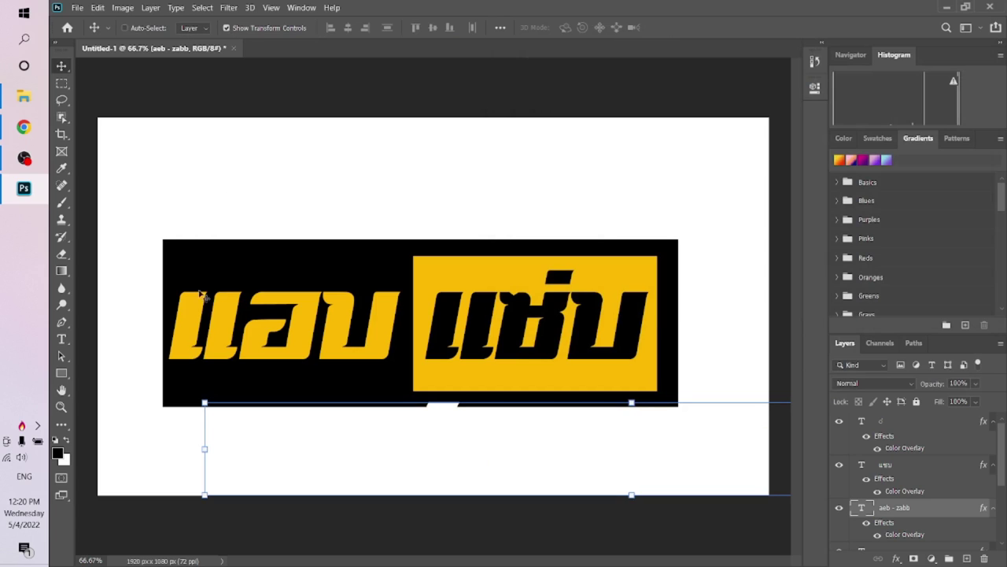
Scale the 'aeb - zabb' text to about 26% and place it under the Thai words
left_click(206, 404)
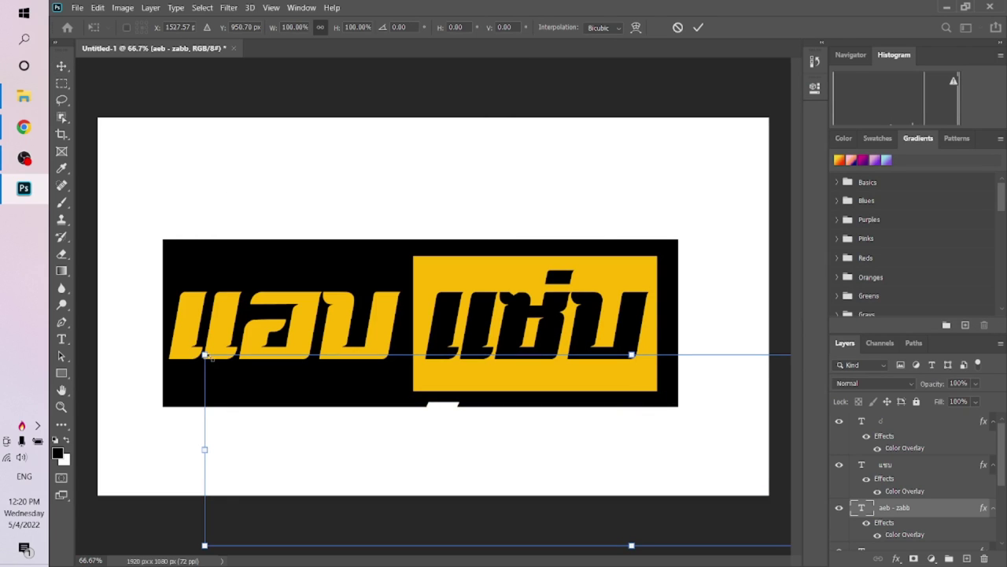
left_click_drag(206, 357, 708, 468)
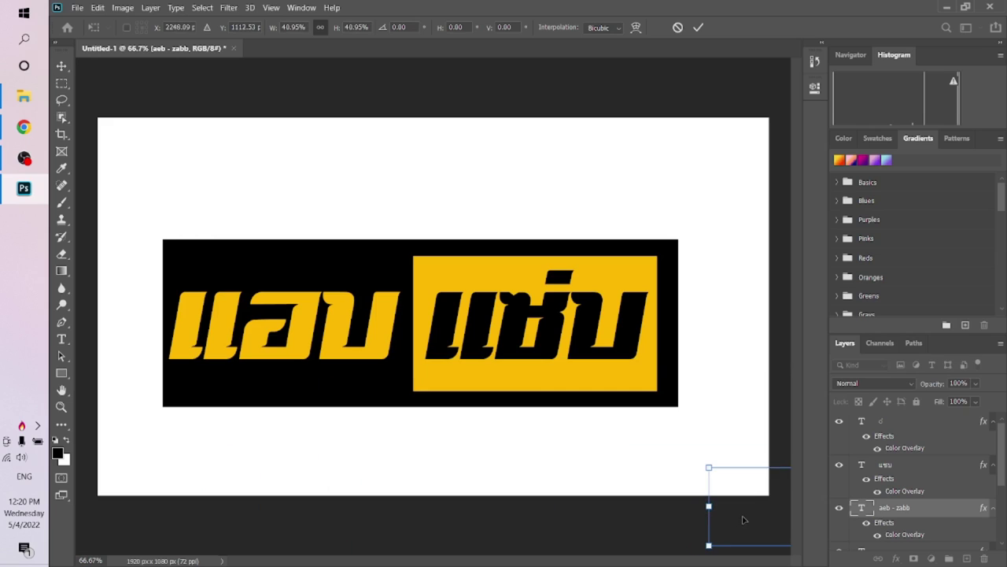
mouse_move(744, 520)
left_mouse_down()
mouse_move(263, 399)
mouse_move(279, 396)
left_mouse_up()
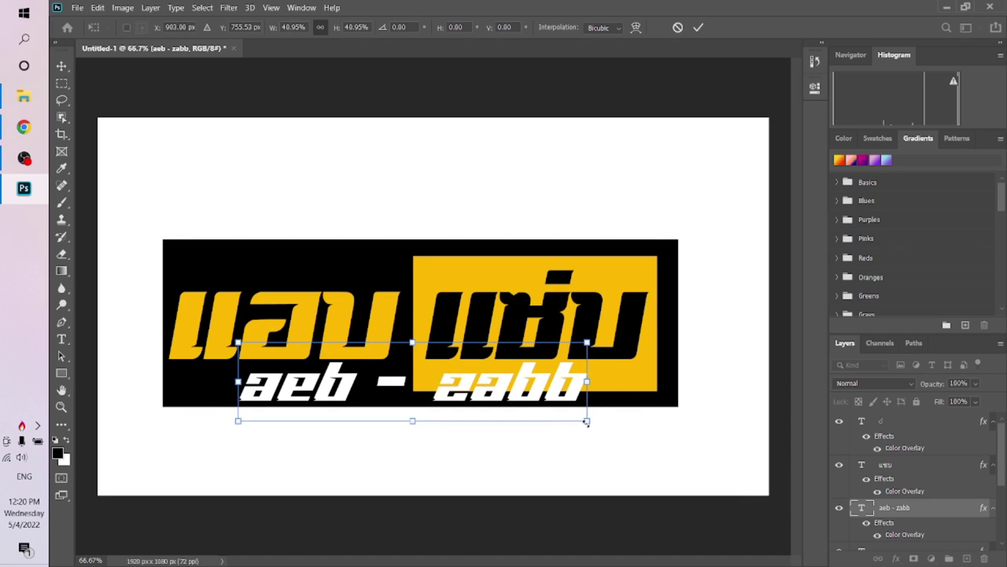
left_click_drag(587, 422, 460, 402)
key("Return")
left_click_drag(401, 376, 463, 389)
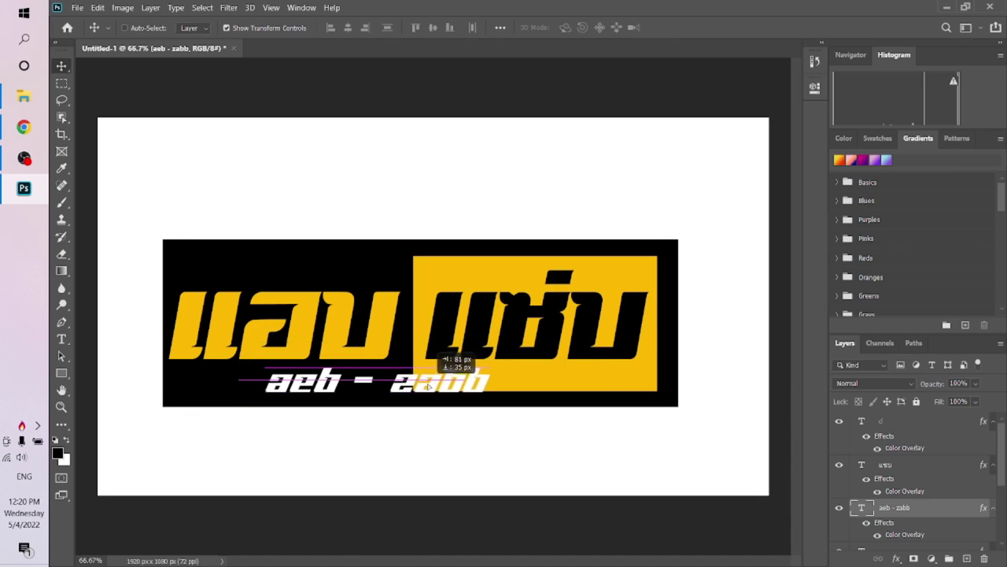
Change the 'aeb - zabb' subtitle's font to Gill Sans Ultra Bold
double_click(463, 389)
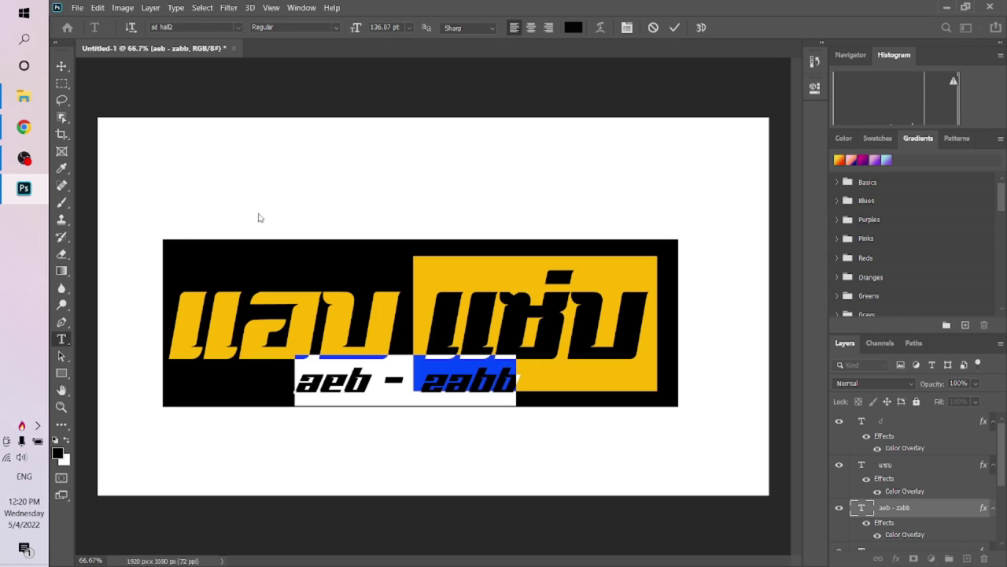
left_click(190, 28)
left_click(236, 29)
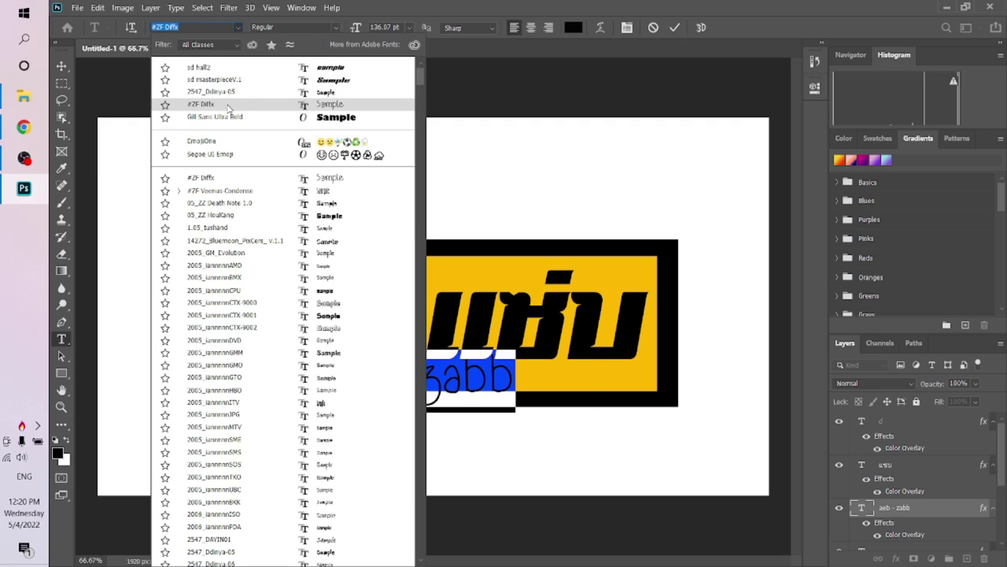
left_click(226, 121)
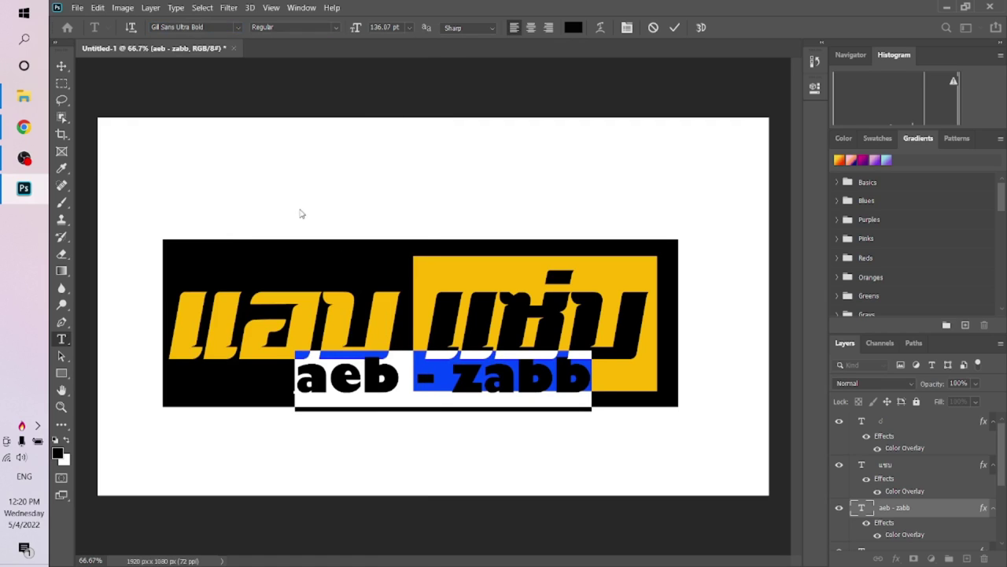
Retype the subtitle in capitals so it reads 'AEB - ZABB', then commit it
left_click(328, 384)
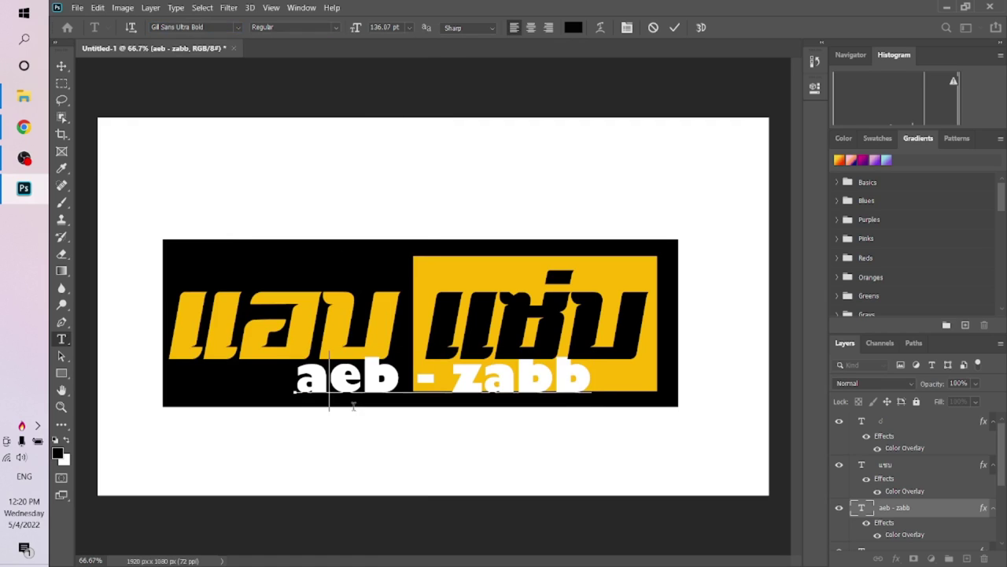
key("BackSpace")
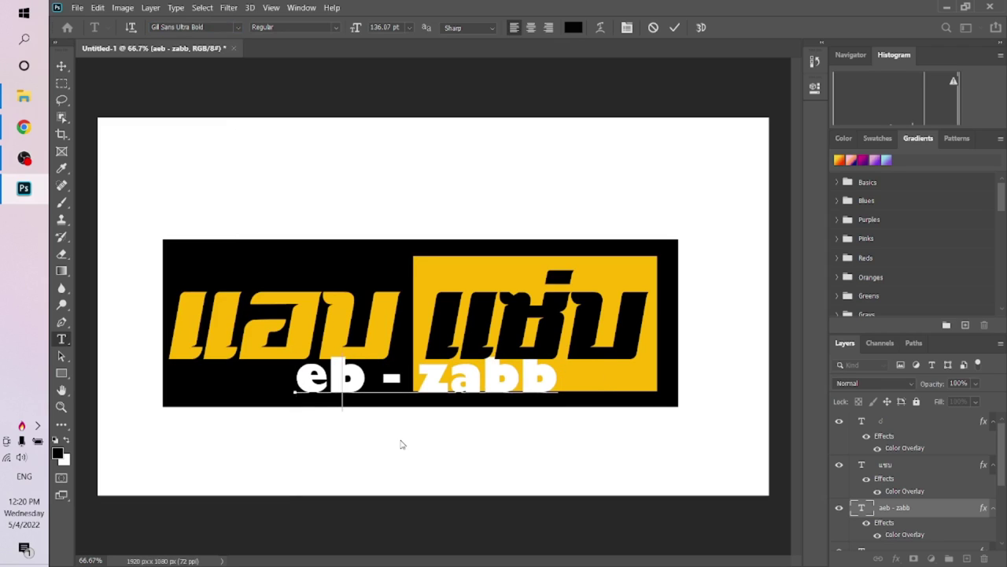
type("A")
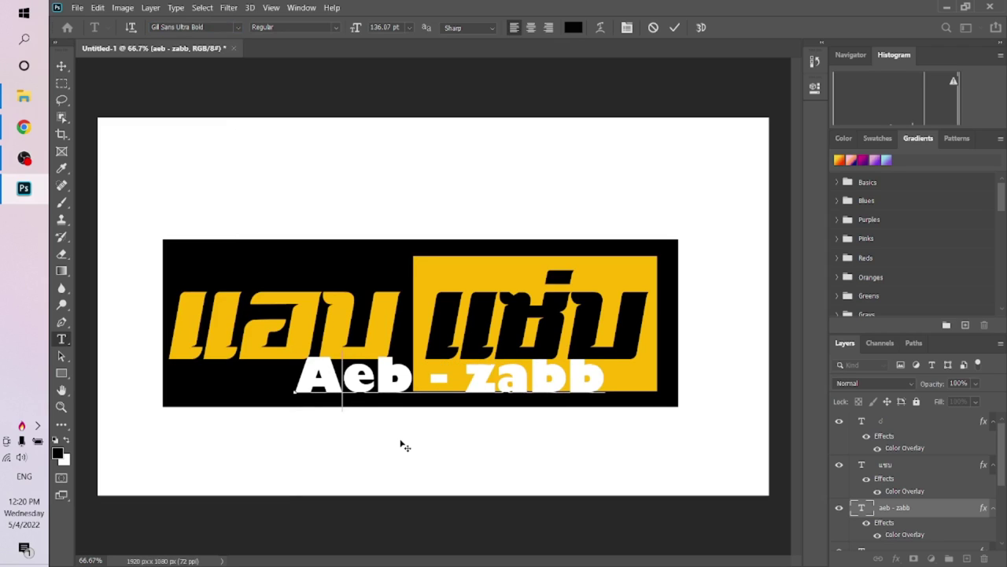
key("Delete")
key("Delete")
type("E")
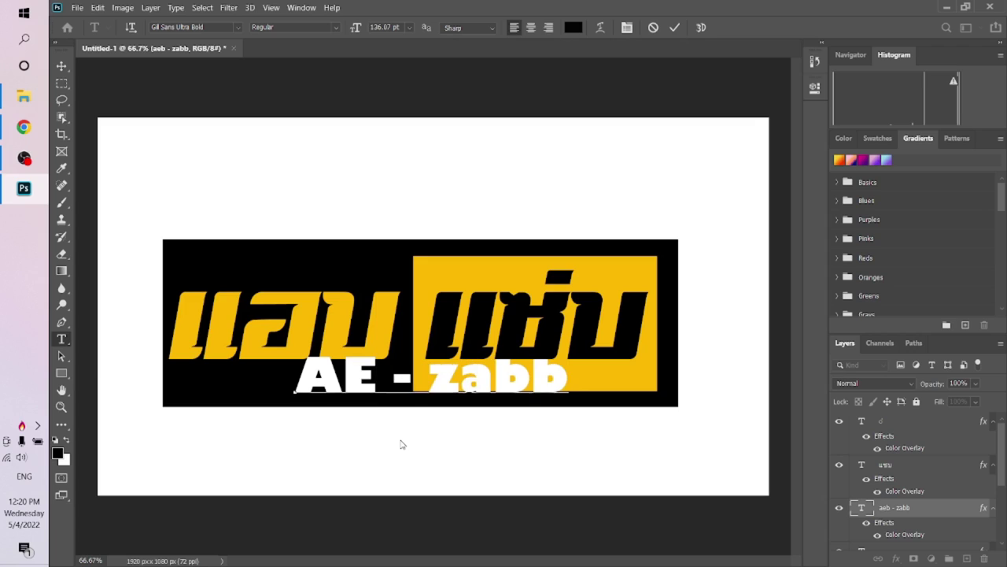
type("B")
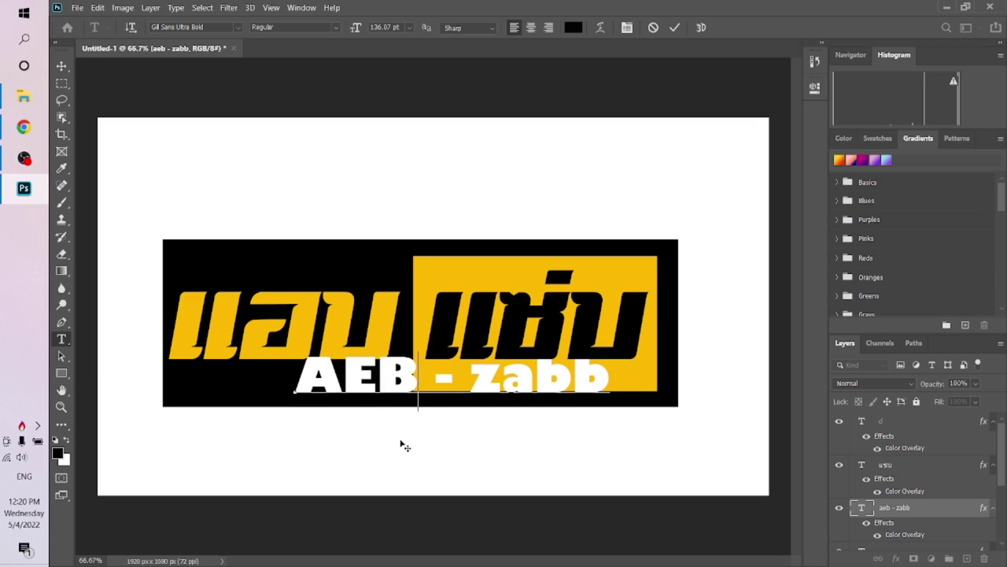
key("Right")
key("Right")
key("Right")
key("Right")
key("BackSpace")
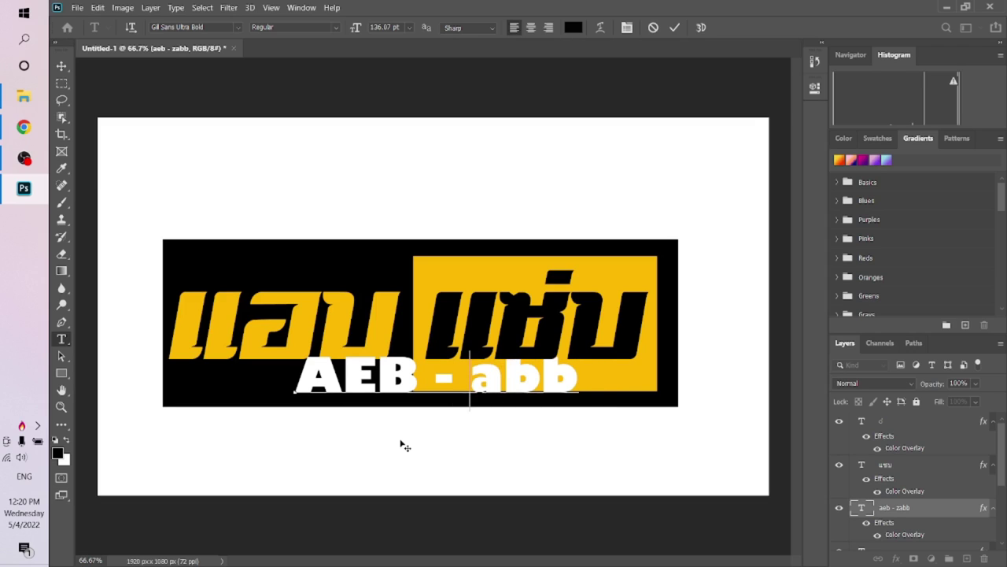
key("Delete")
key("Delete")
key("Delete")
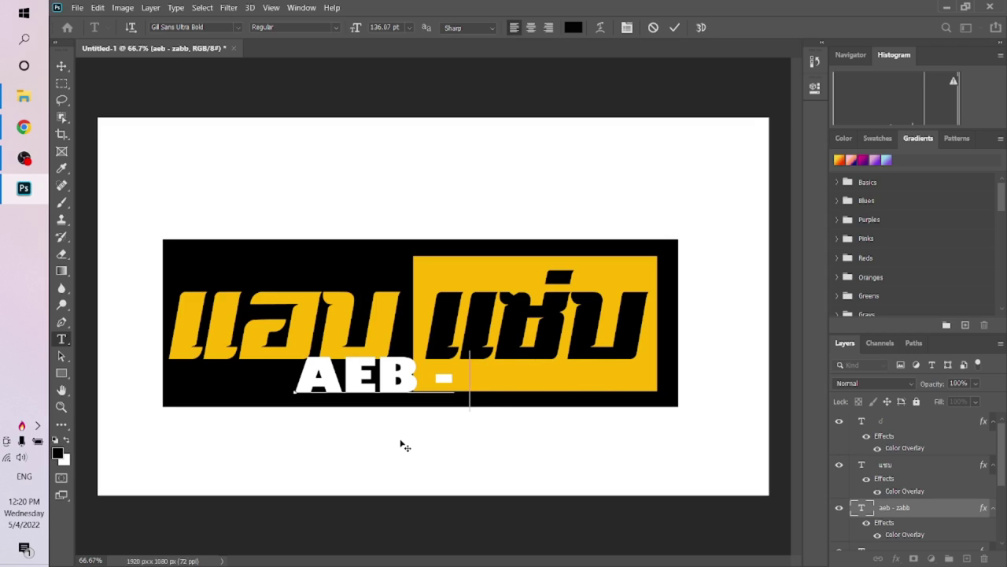
type("z")
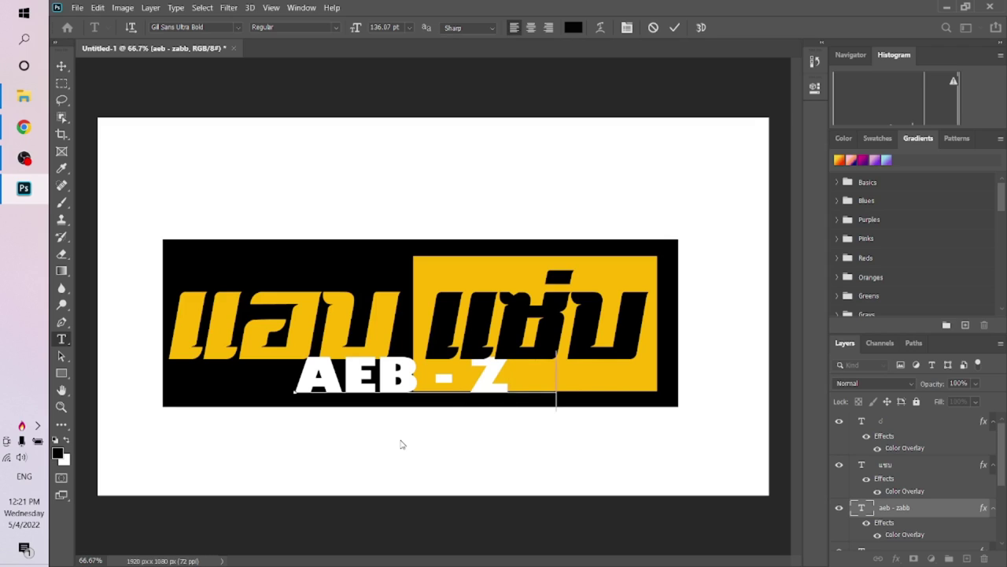
type("abb")
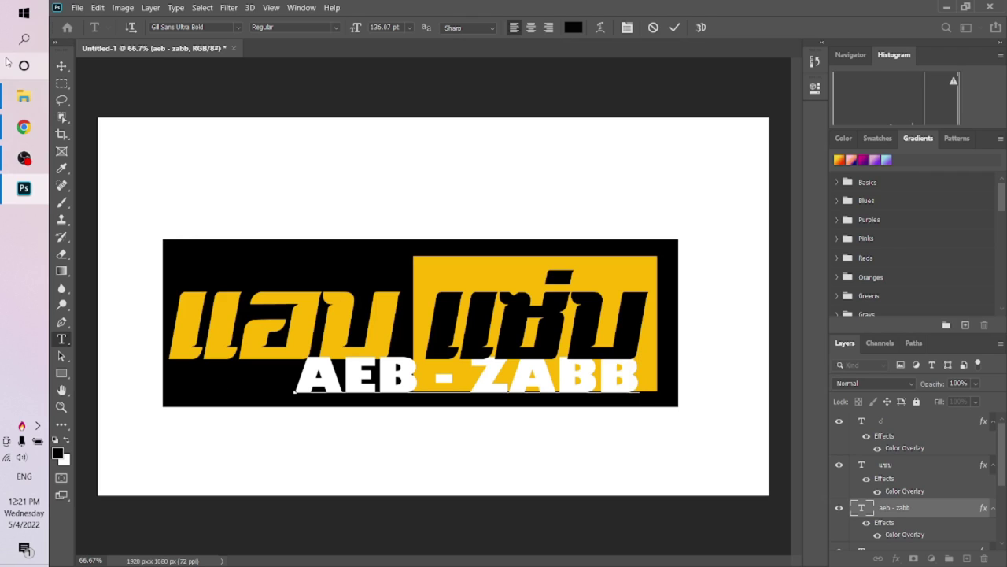
left_click(62, 66)
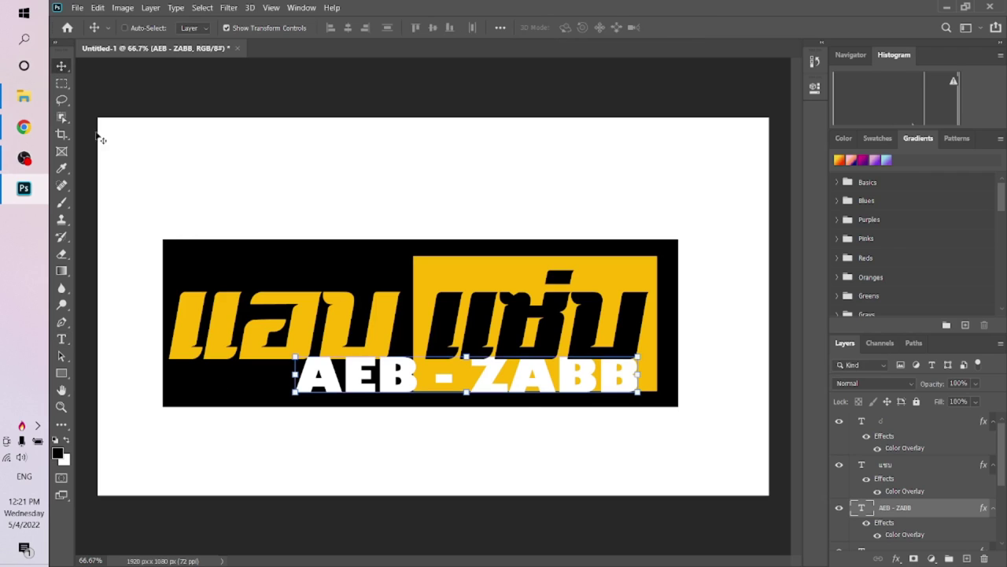
Shrink the AEB - ZABB subtitle and move it to the banner's lower left
left_click(637, 359)
left_click_drag(638, 351, 490, 386)
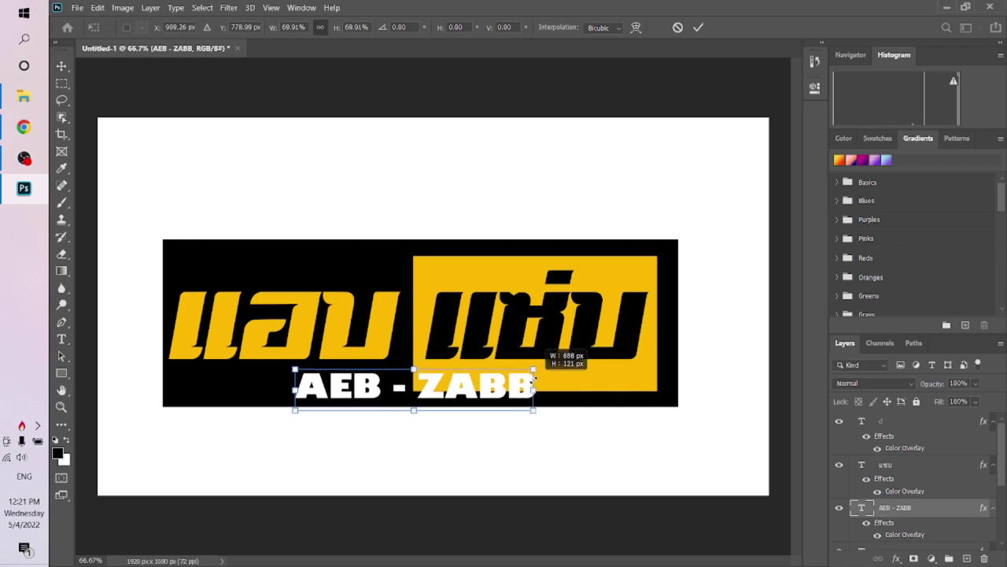
key("Return")
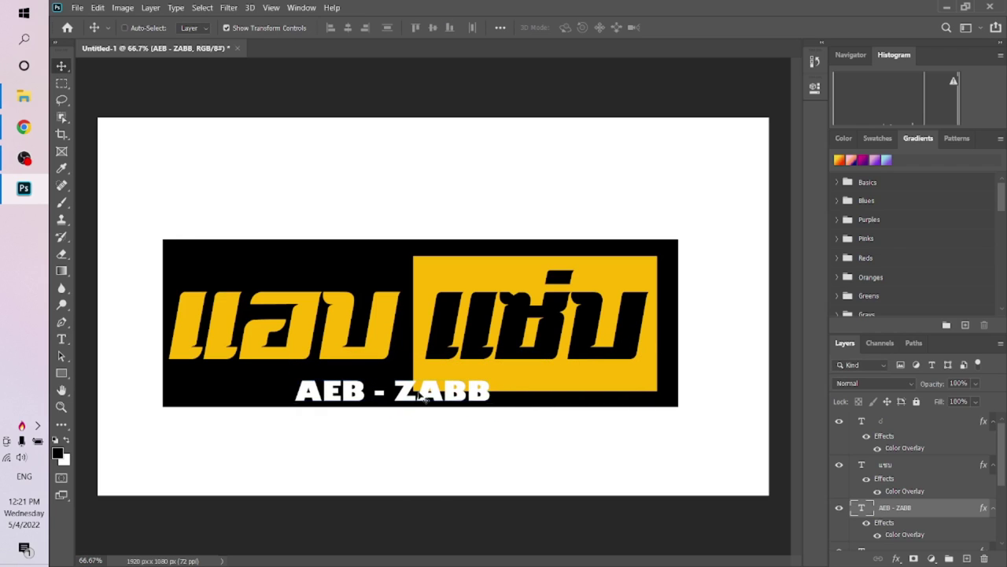
mouse_move(419, 393)
left_mouse_down()
mouse_move(446, 383)
mouse_move(314, 388)
left_mouse_up()
key("Left")
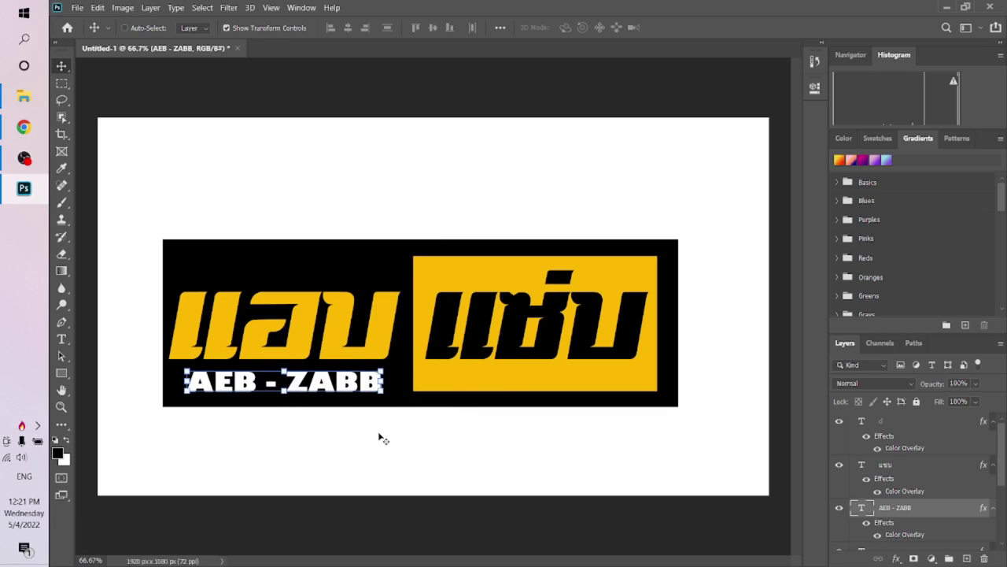
key("Left")
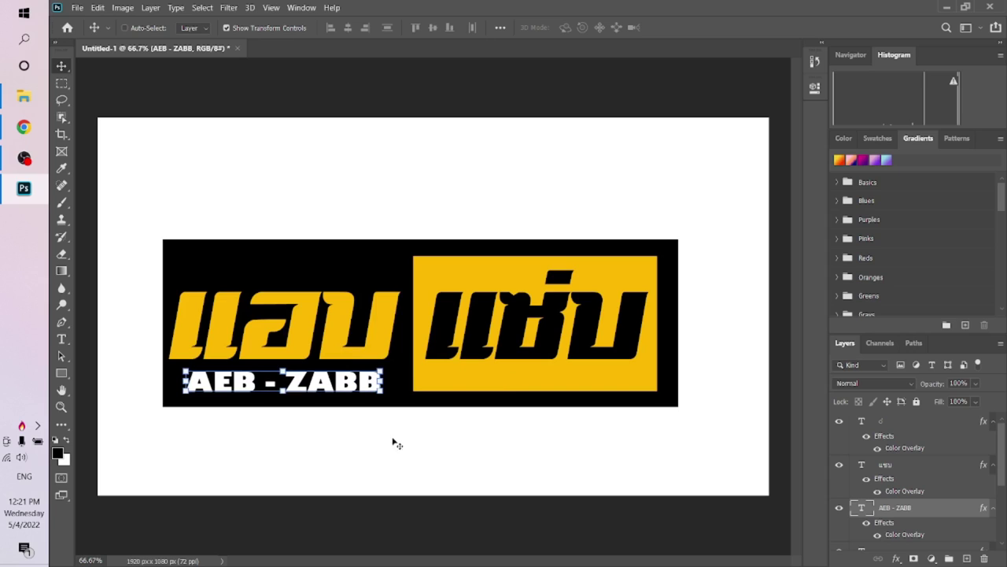
Append ' FANCLUB THAILAND' to the end of the subtitle and commit the text
double_click(364, 382)
key("Right")
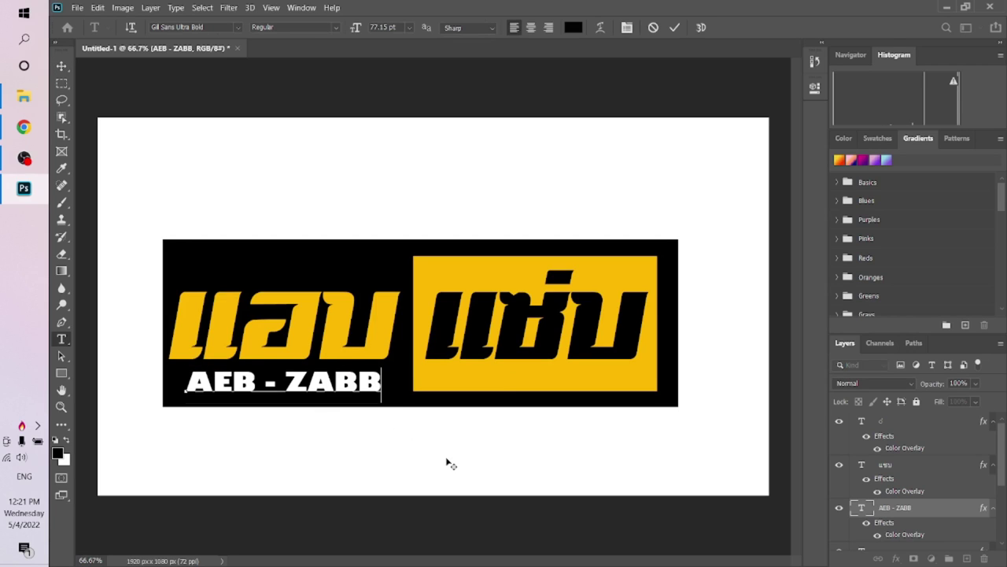
type(" FA")
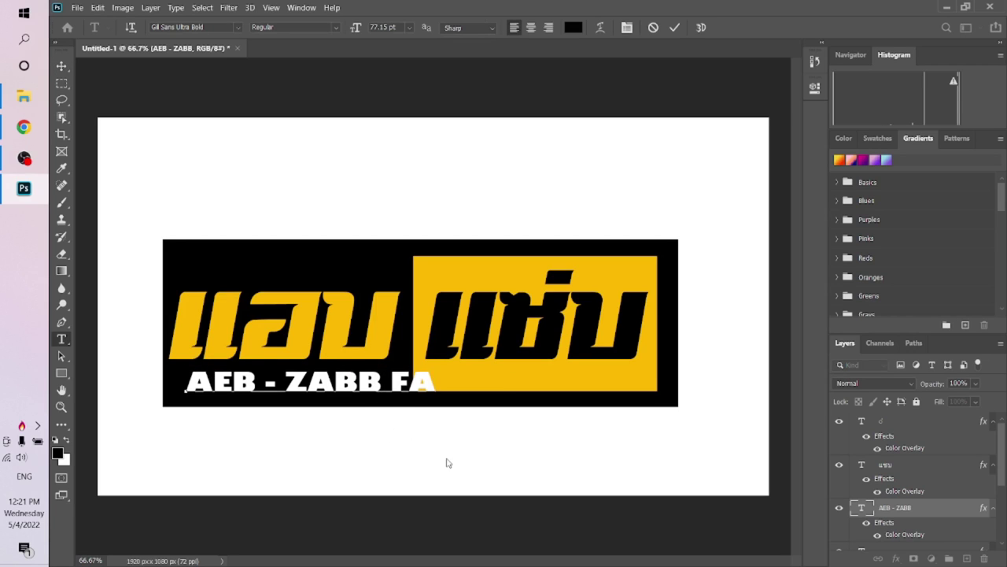
type("NCL")
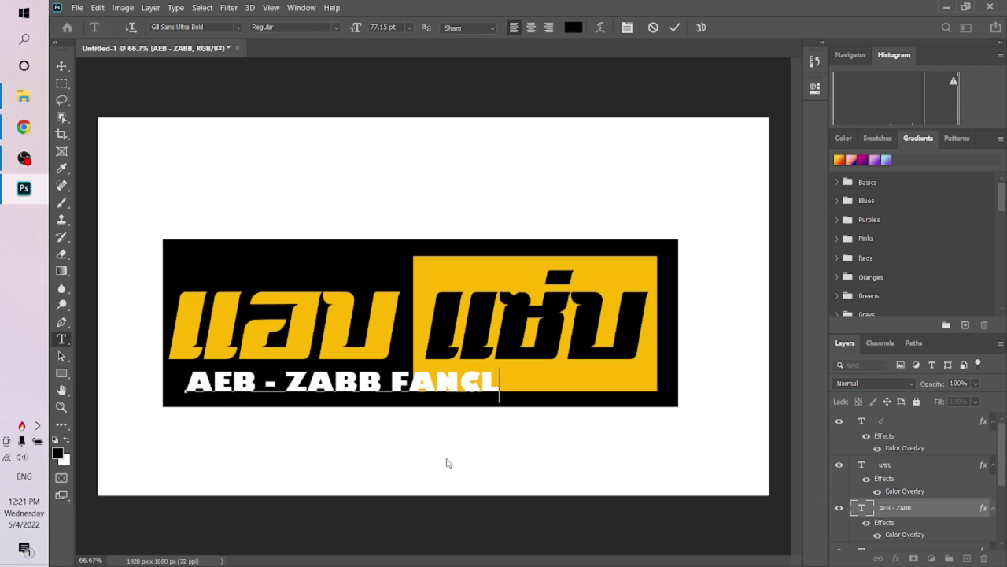
type("UB")
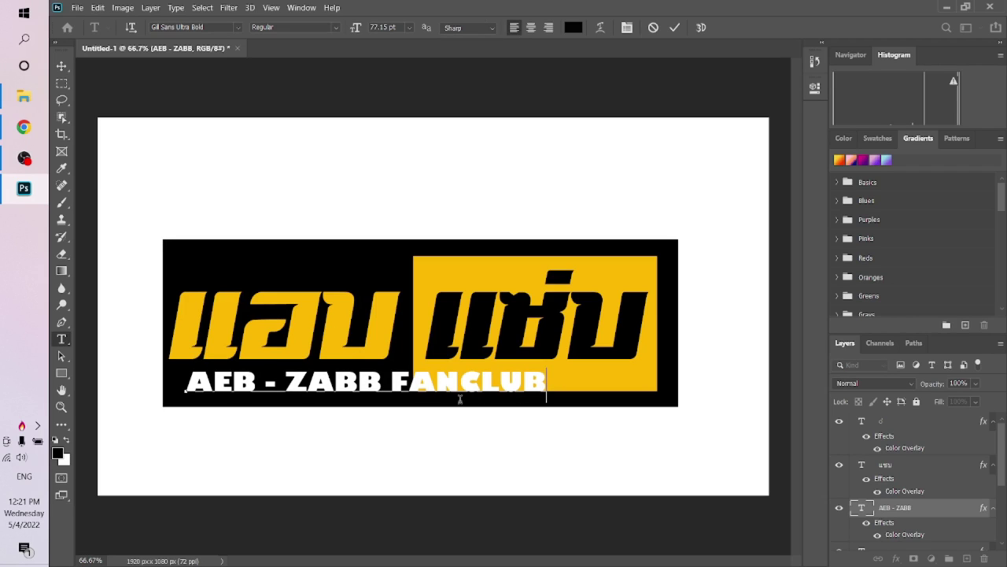
type(" T")
type("HAI")
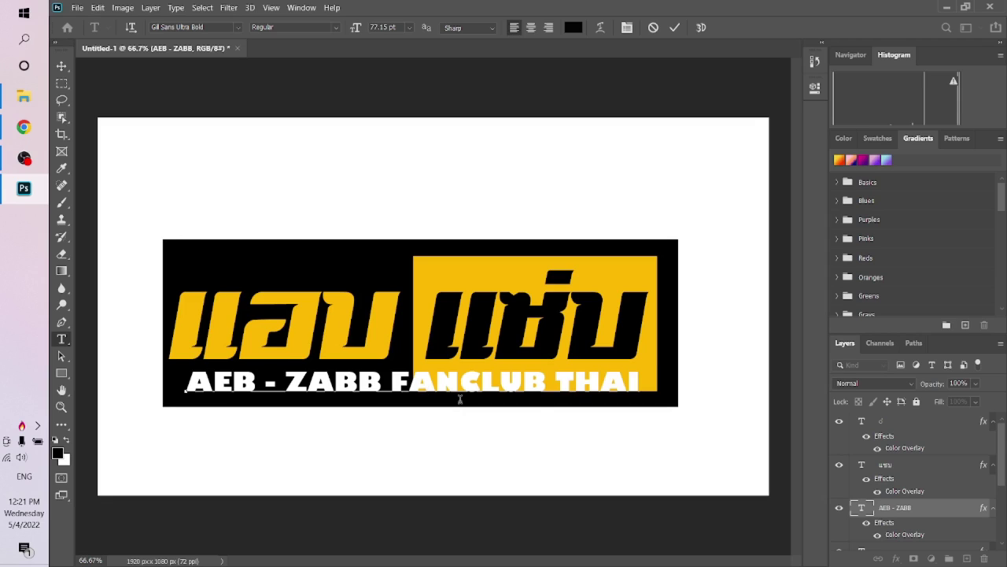
type("LAND")
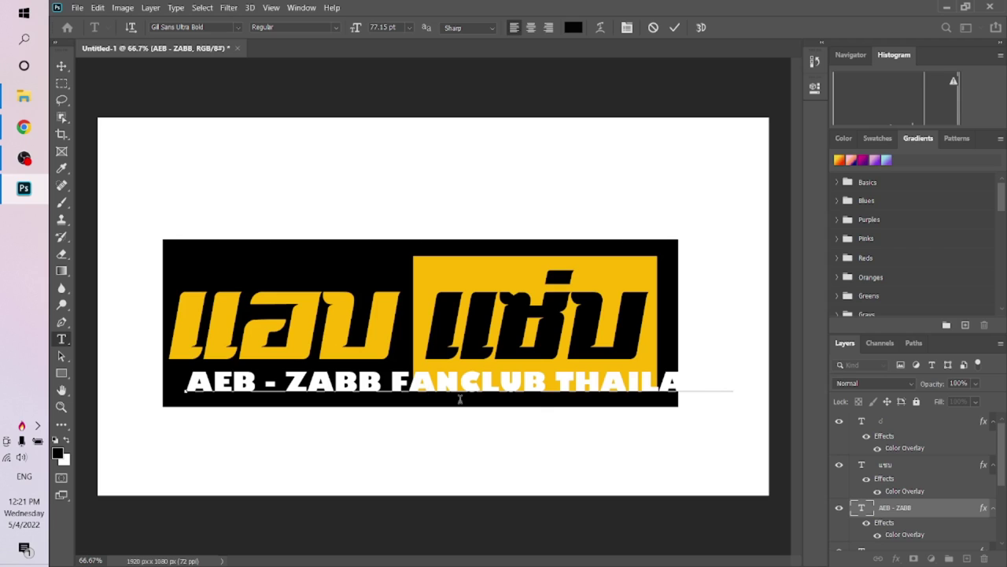
left_click(63, 67)
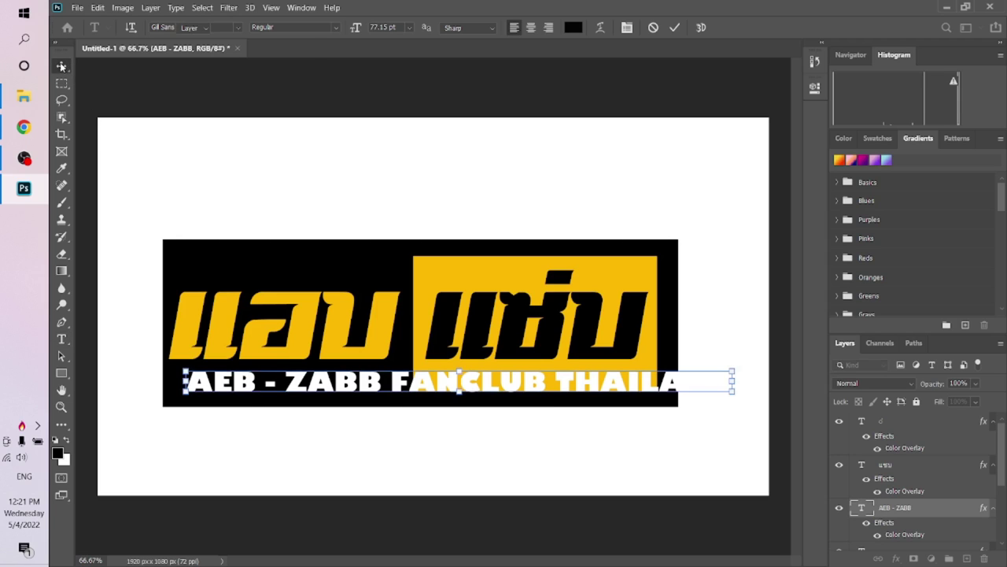
left_click(732, 370)
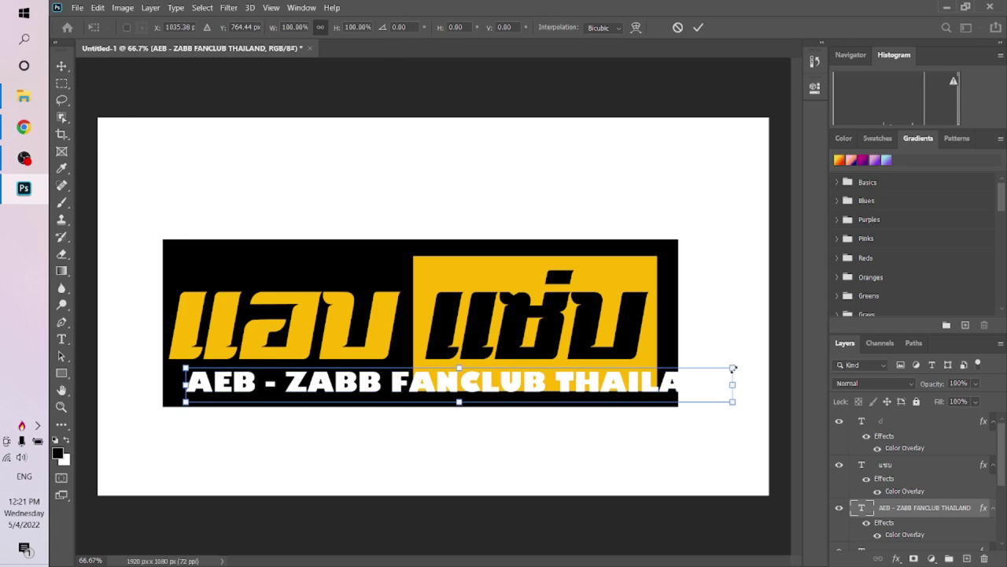
Shrink the long subtitle to fit the banner width and nudge it slightly left
left_click_drag(733, 368, 670, 386)
key("Return")
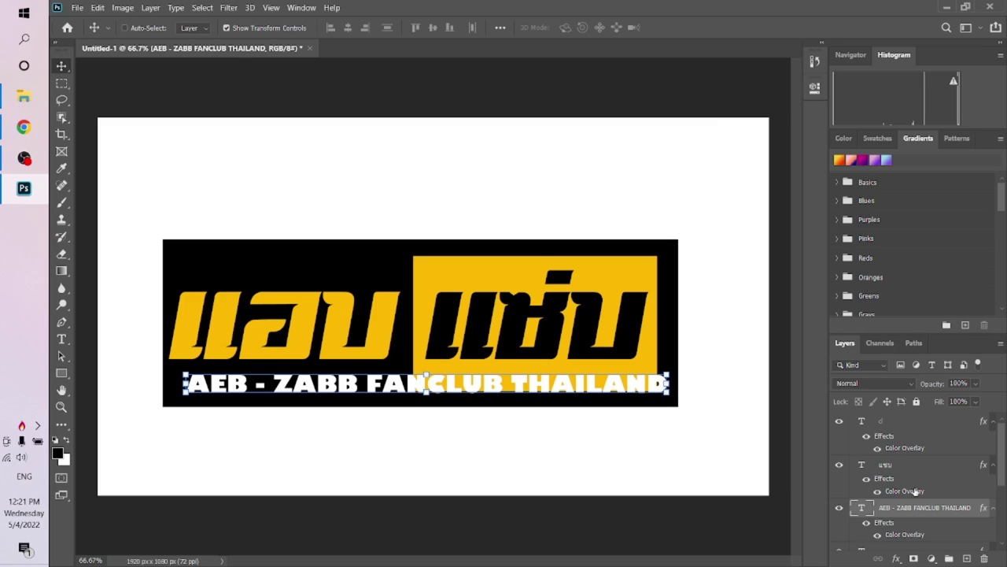
key("Left")
key("Left")
key("Left")
key("Left")
key("Left")
key("Left")
key("Left")
key("Left")
key("Left")
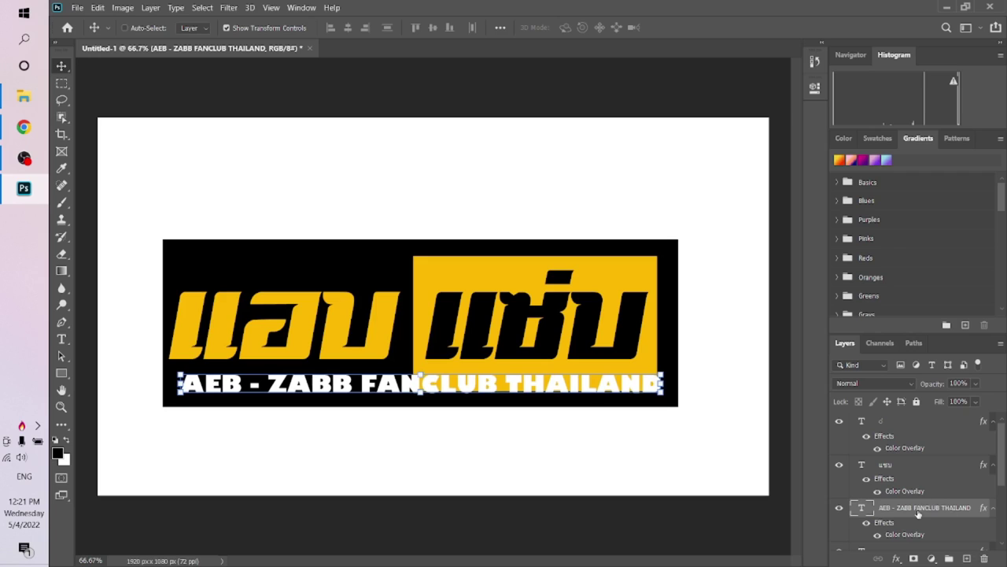
Move the subtitle layer to the top of the stack, then select the black banner's layer
left_click_drag(918, 510, 928, 418)
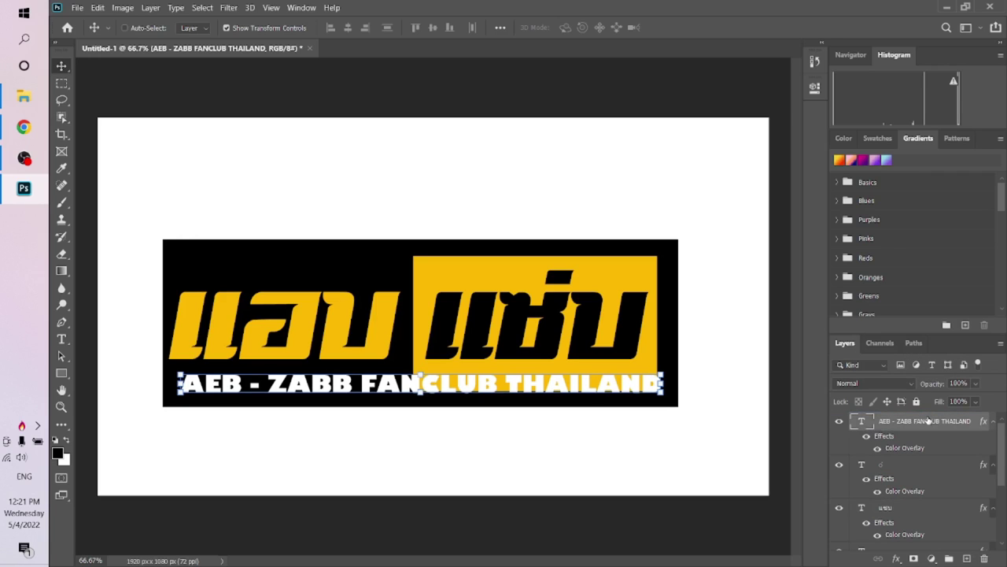
left_click(918, 465)
scroll(917, 465, "down", 3)
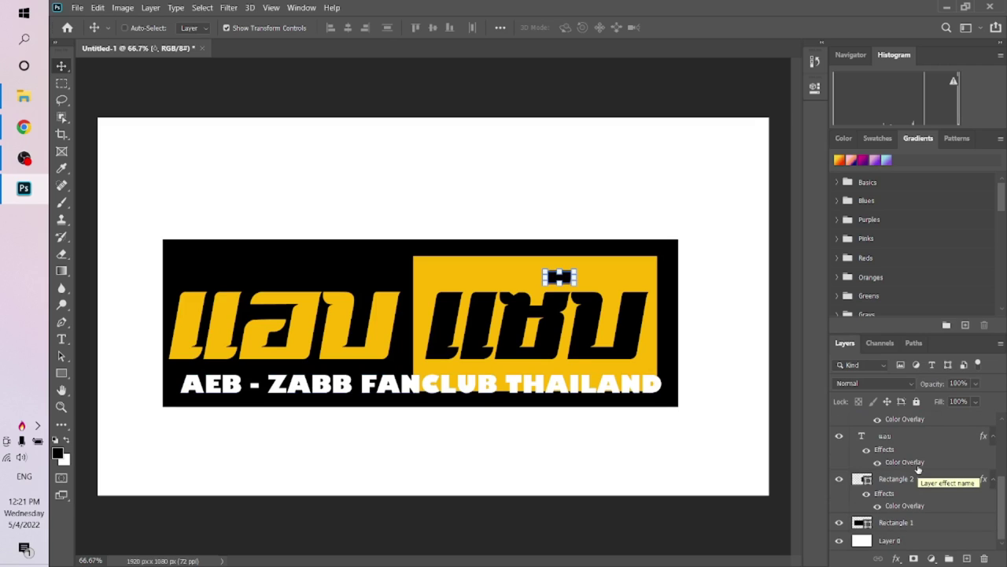
left_click(909, 526)
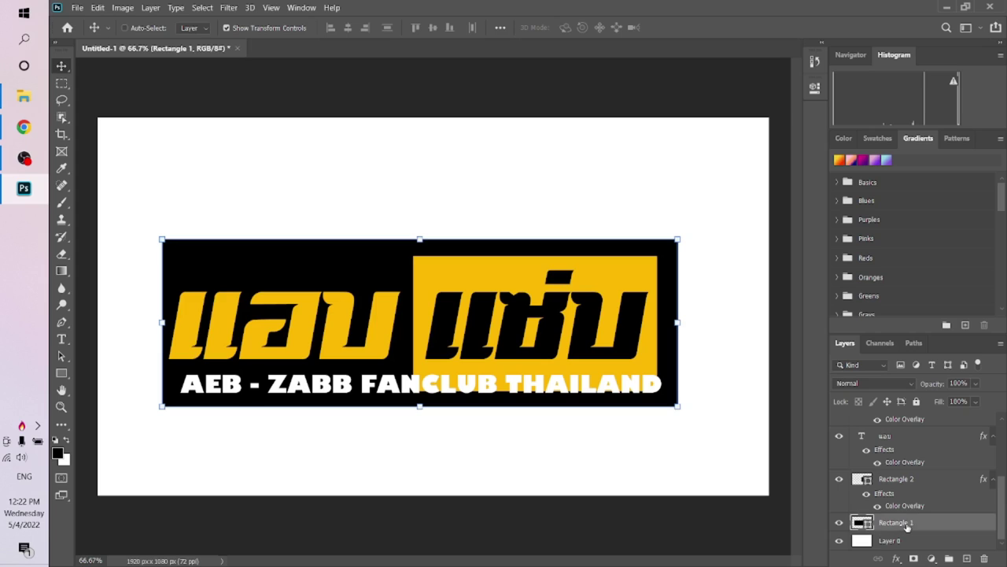
Enlarge the black banner to about 105% of its height
left_click(419, 408)
left_click_drag(419, 408, 420, 432)
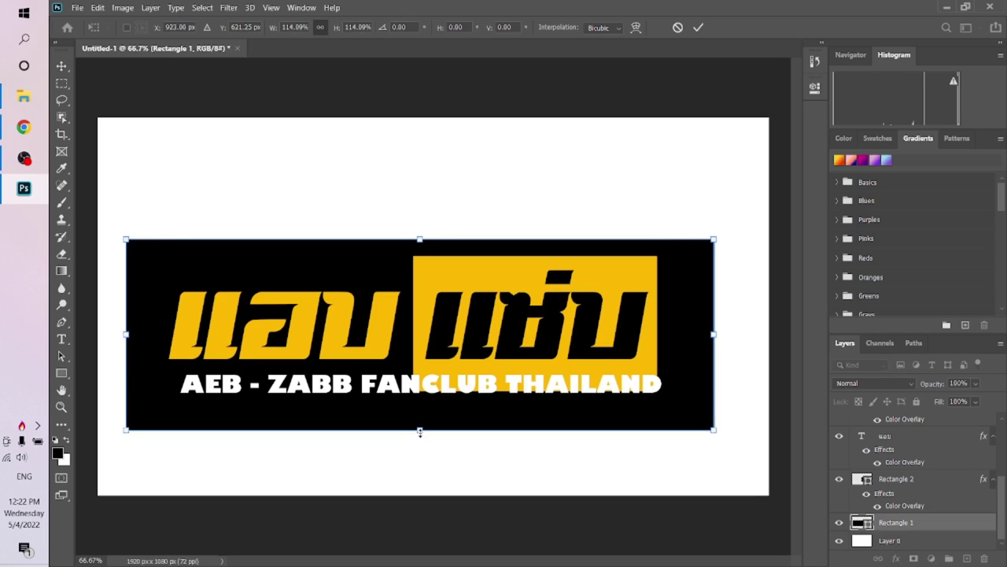
key("Return")
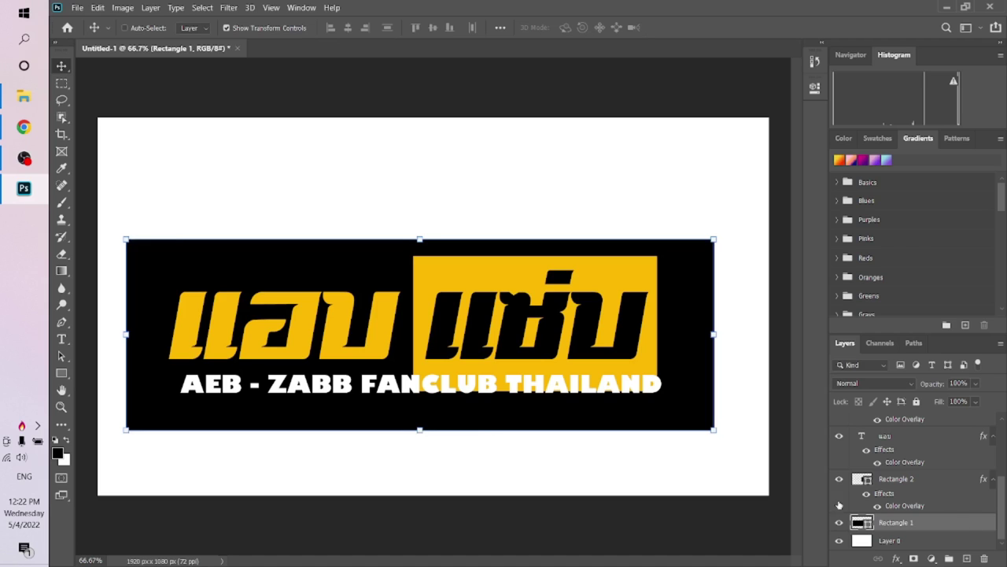
scroll(923, 504, "up", 3)
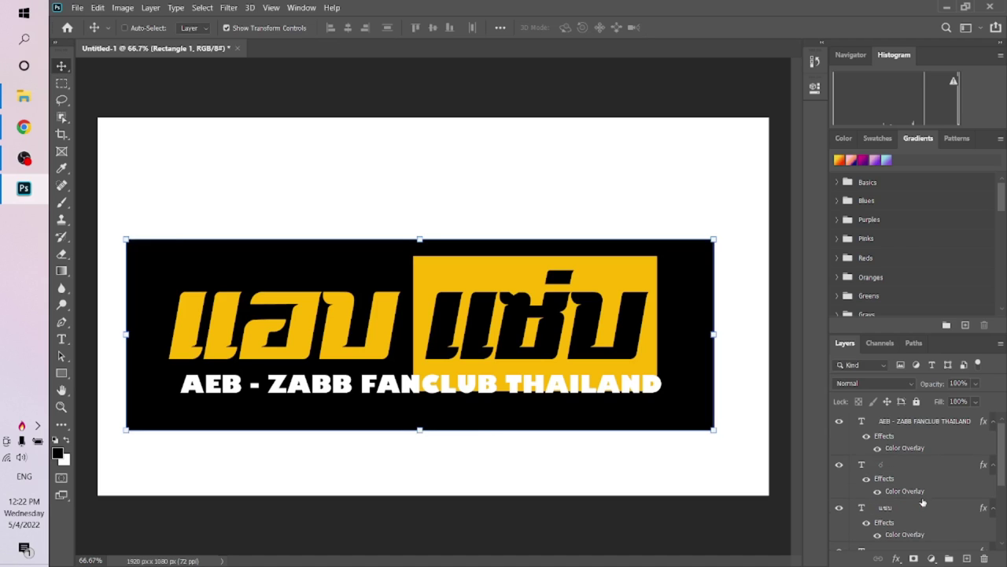
Nudge the AEB - ZABB FANCLUB THAILAND tagline three steps down and two steps left
left_click(912, 425)
key("Down")
key("Down")
key("Down")
key("Down")
key("Down")
key("Down")
key("Down")
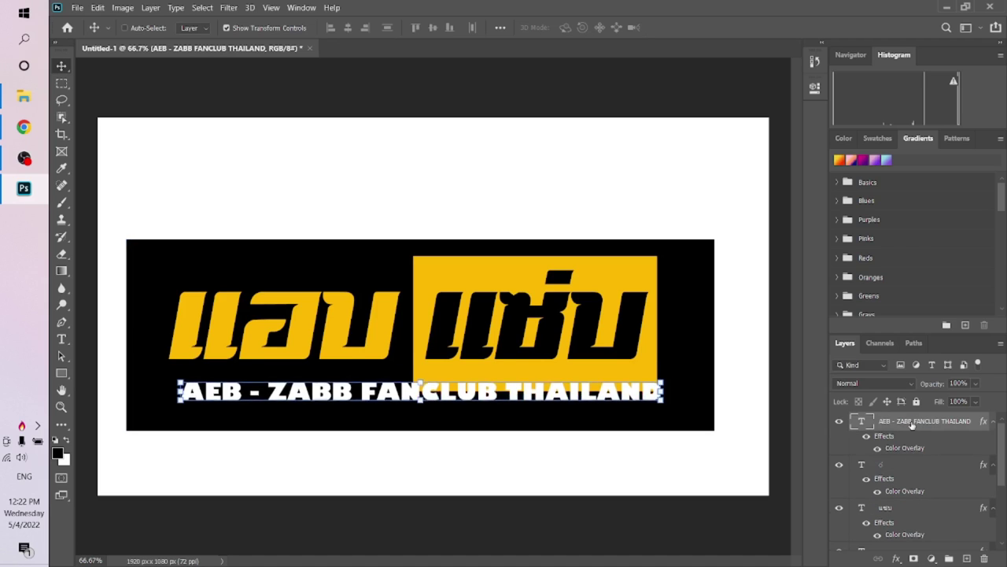
key("Down")
key("Down")
key("Down")
key("Down")
key("Down")
key("Down")
key("Down")
key("Down")
key("Down")
key("Down")
key("Down")
key("Down")
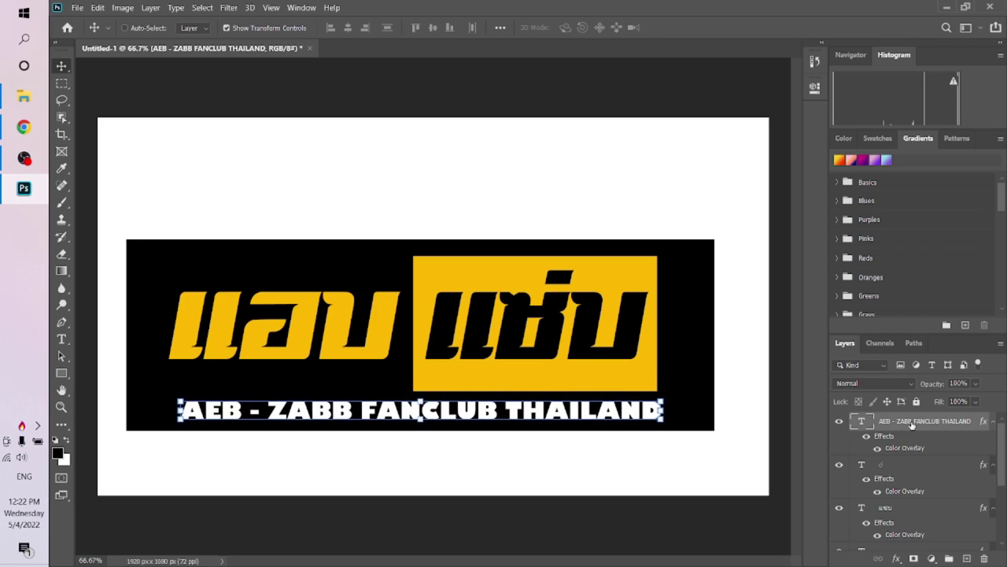
key("Down")
key("Down")
key("Down")
key("Left")
key("Left")
key("Left")
key("Left")
key("Left")
key("Left")
key("Left")
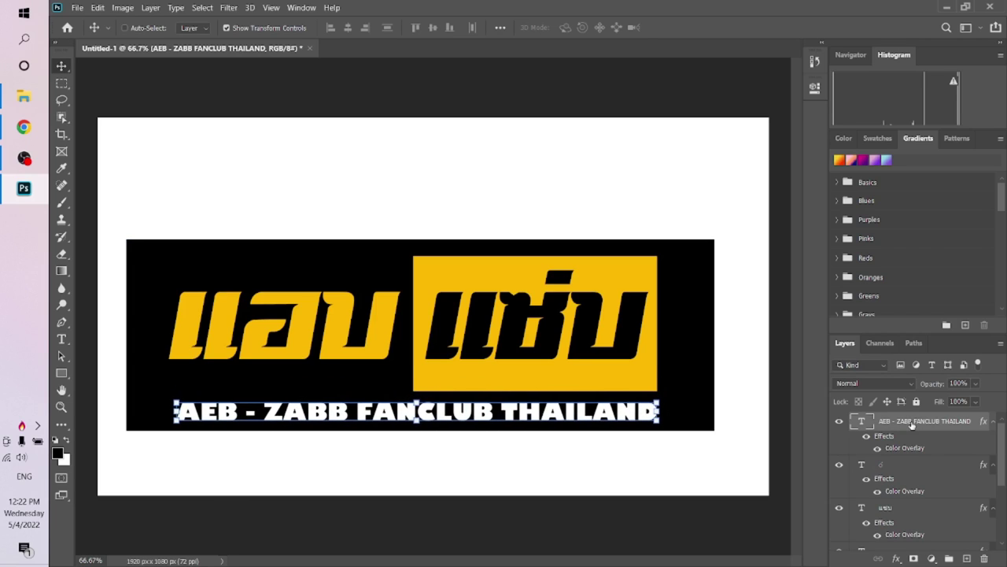
key("Left")
key("Left")
key("Left")
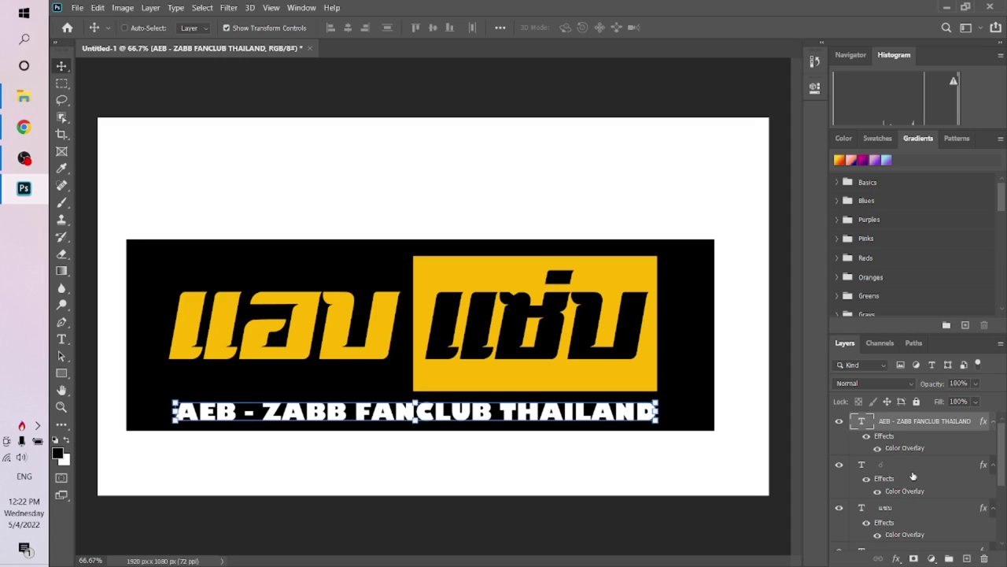
Select the yellow rectangle layer behind แซ่บ
left_click(896, 512)
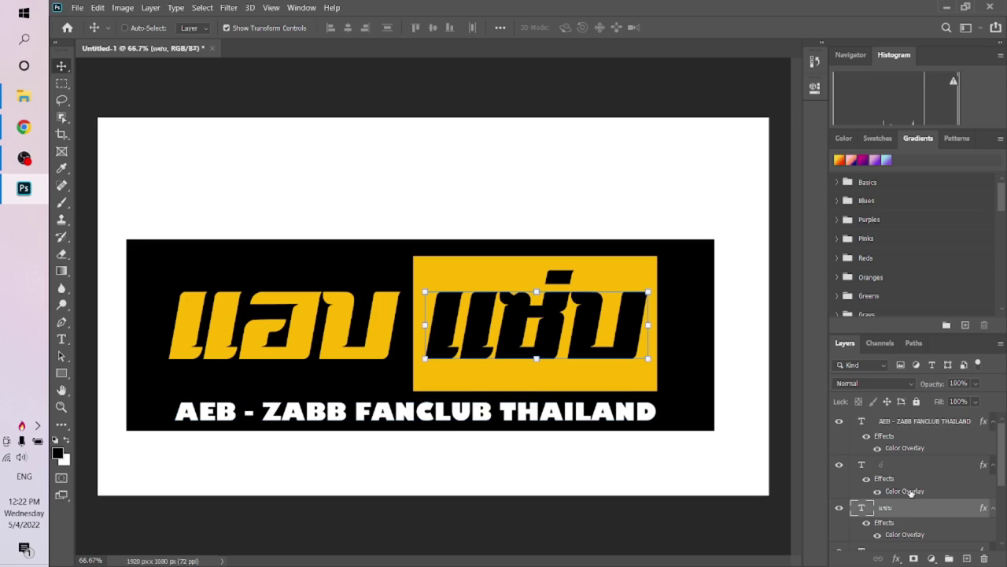
scroll(911, 492, "down", 2)
left_click(893, 512)
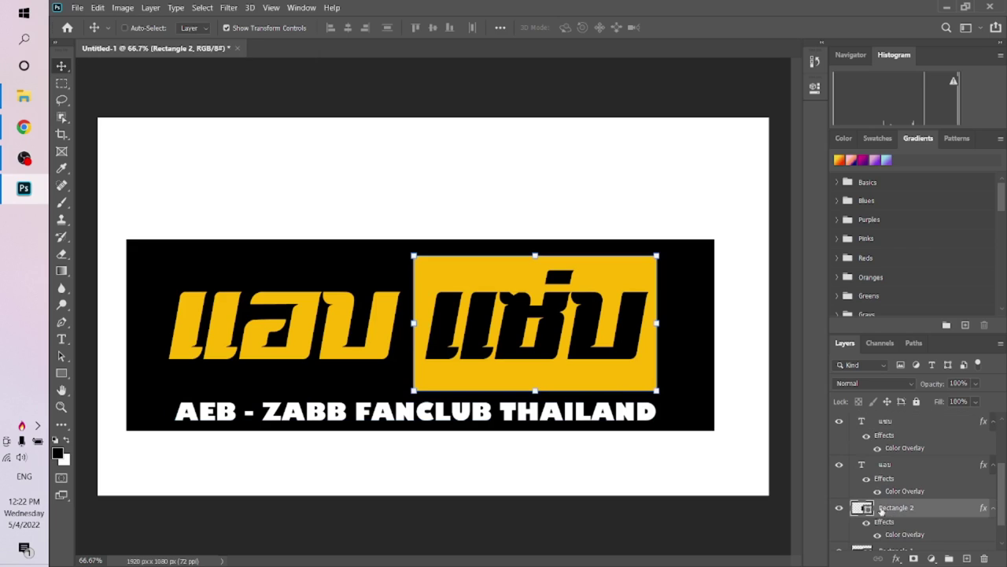
Enlarge the yellow rectangle behind แซ่บ from its corner, then shrink it back down
left_click(657, 391)
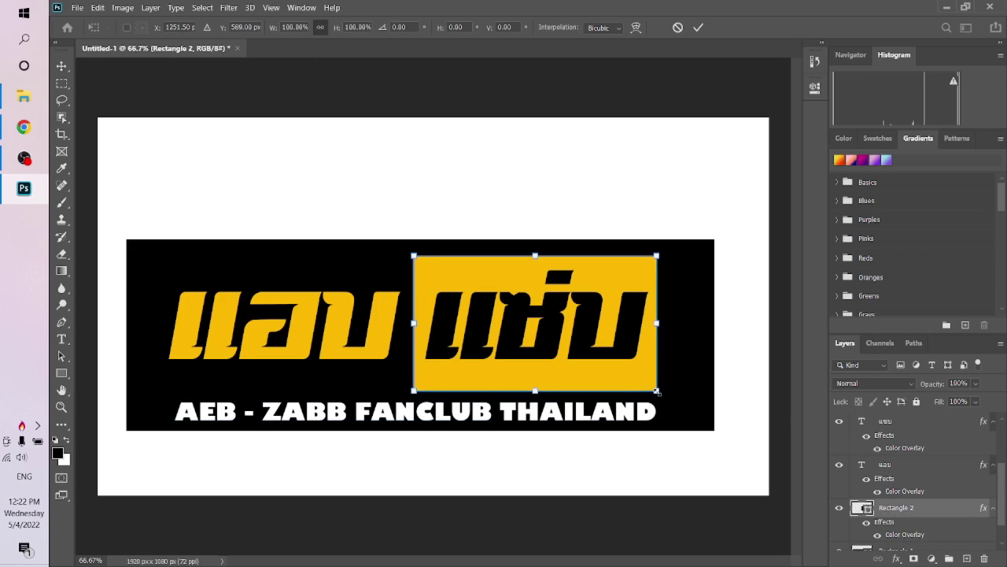
left_click_drag(657, 391, 696, 396)
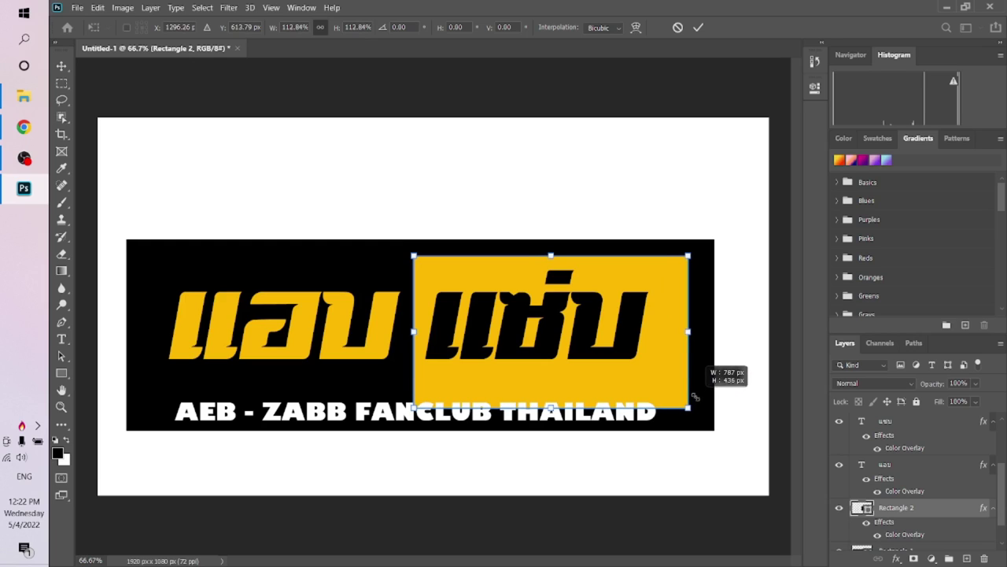
key("Return")
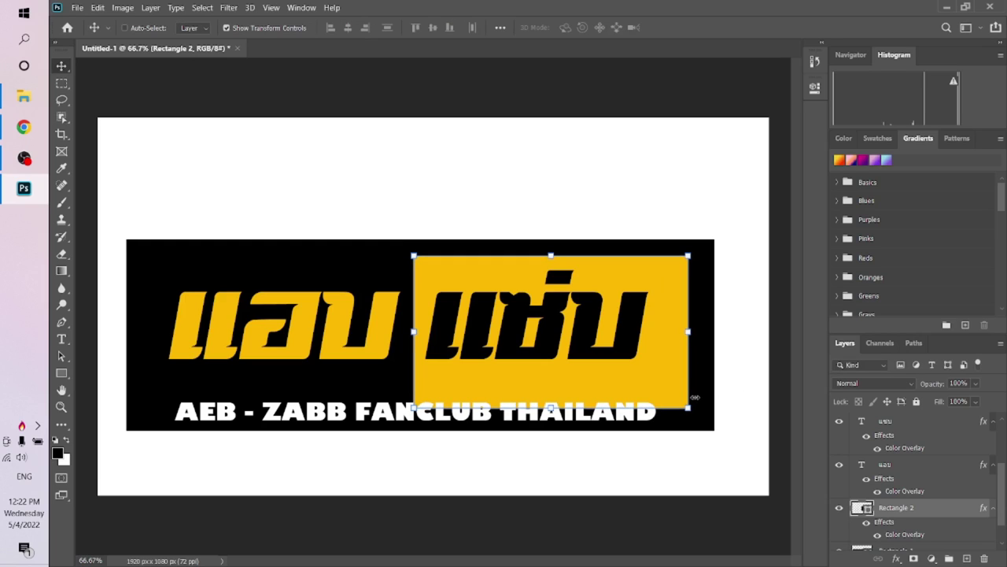
left_click_drag(689, 408, 661, 392)
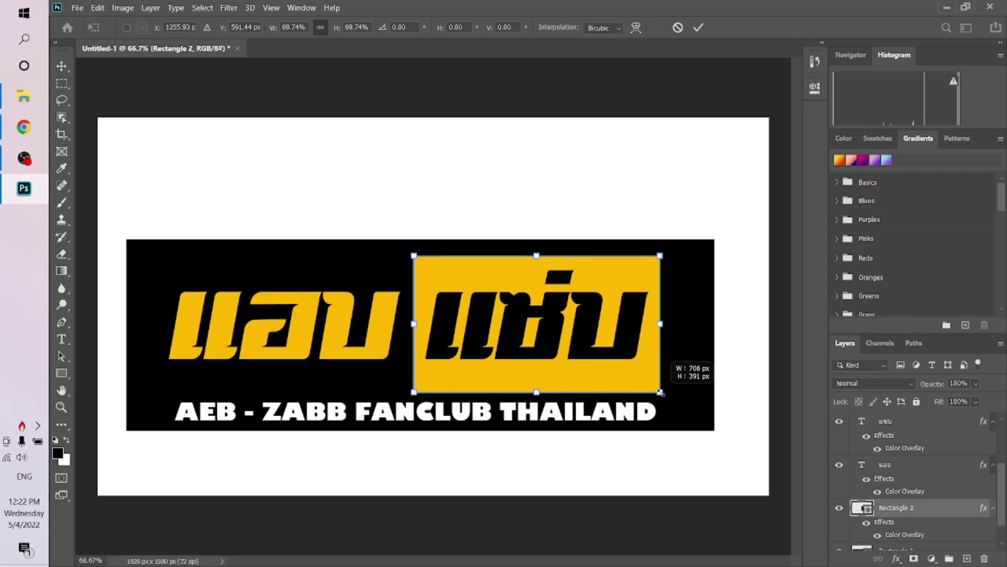
key("Return")
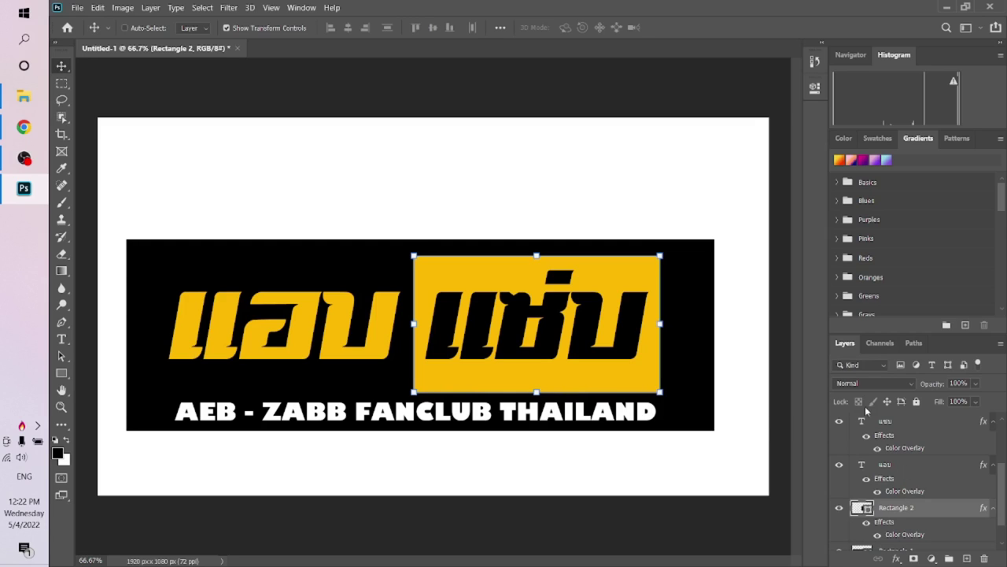
Raise the yellow box's bottom edge and lower its top, shortening it to about 84%
left_click(913, 470)
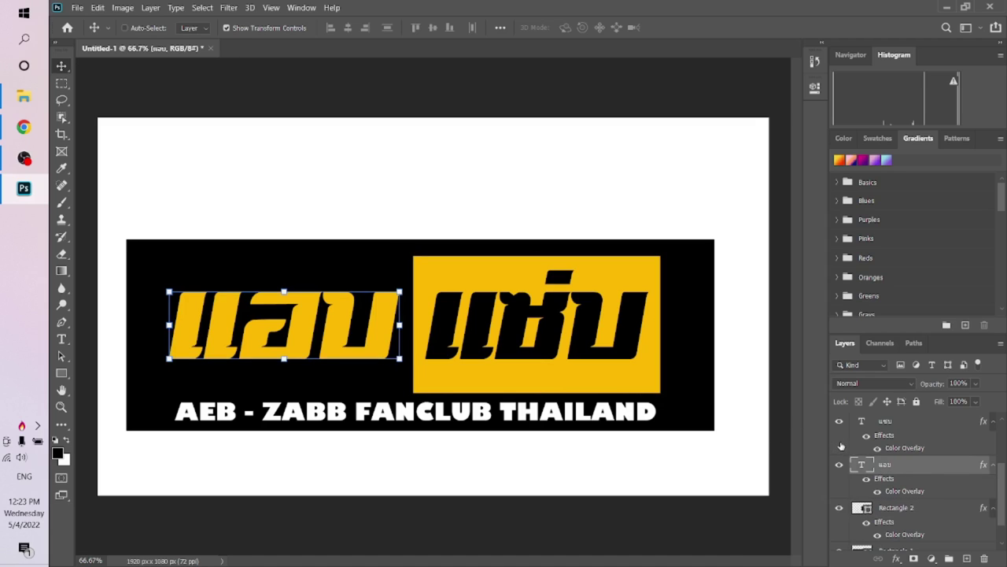
left_click(894, 514)
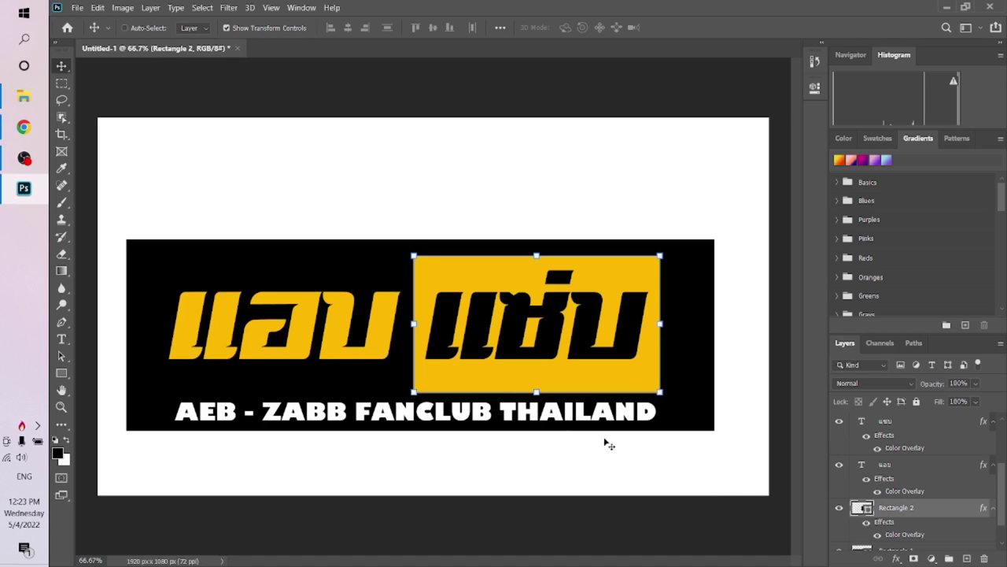
left_click_drag(536, 391, 536, 379)
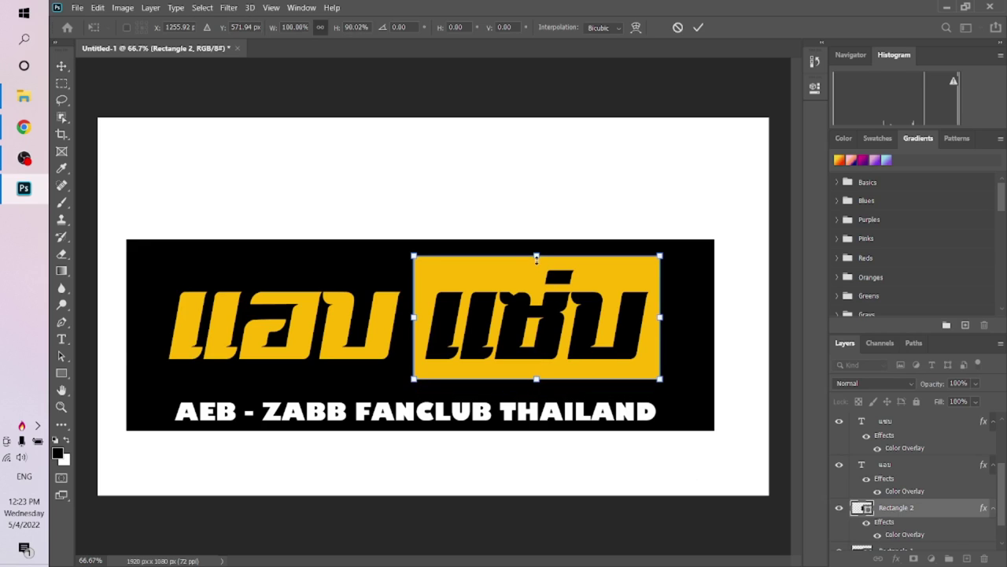
left_click_drag(536, 256, 536, 264)
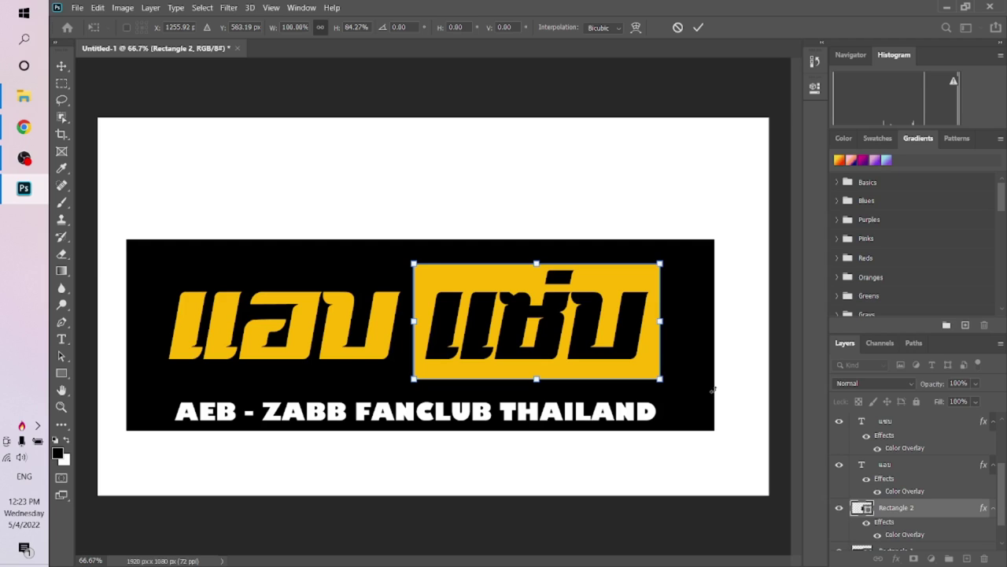
key("Return")
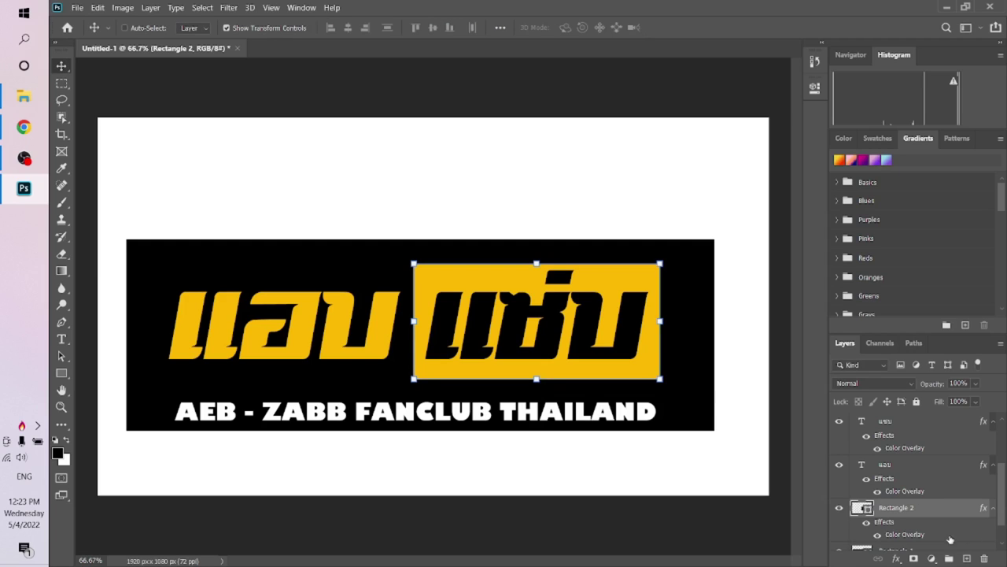
scroll(937, 537, "down", 1)
Pull the black banner's left and right edges inward to about 88.67% width
left_click(905, 526)
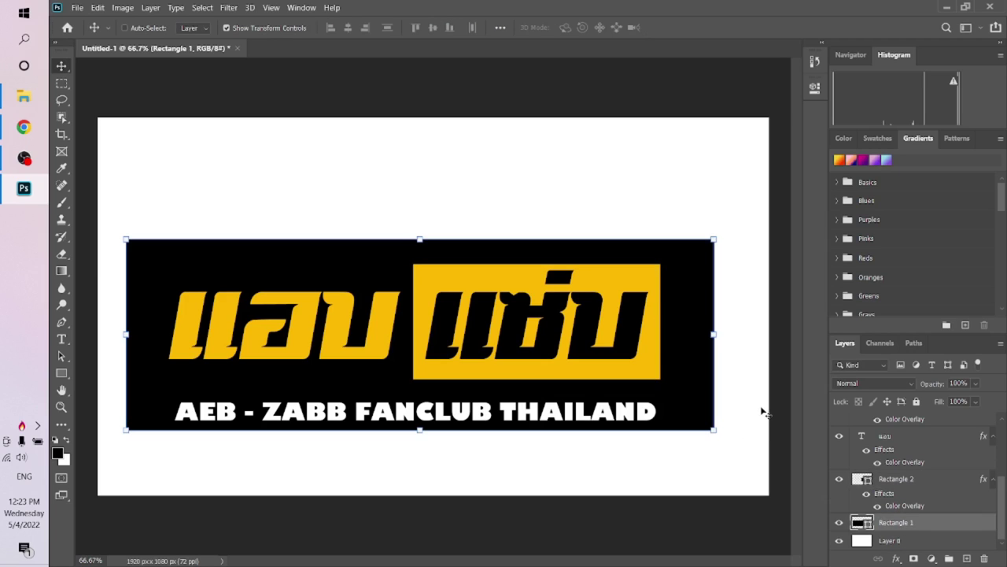
left_click(715, 335)
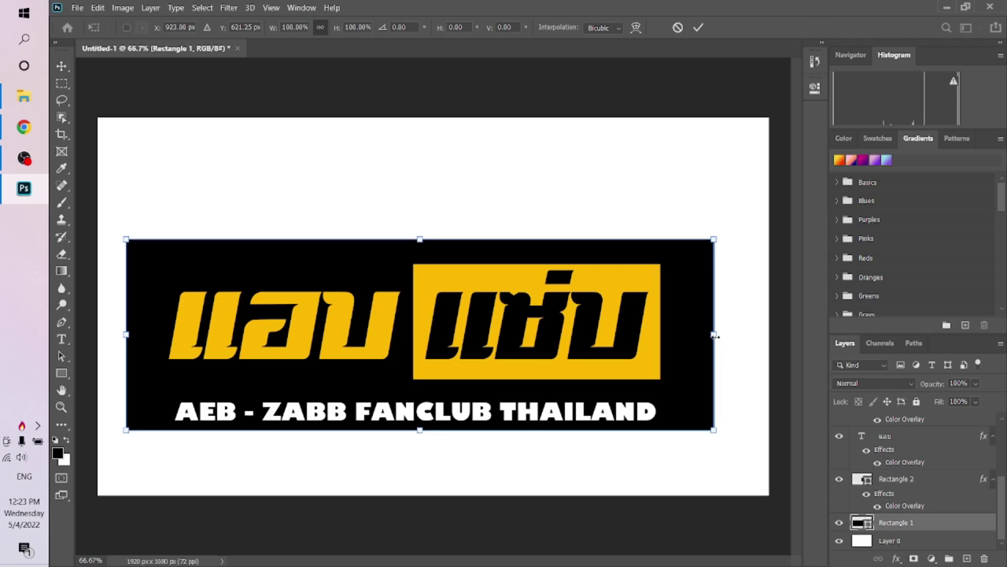
left_click_drag(714, 336, 674, 339)
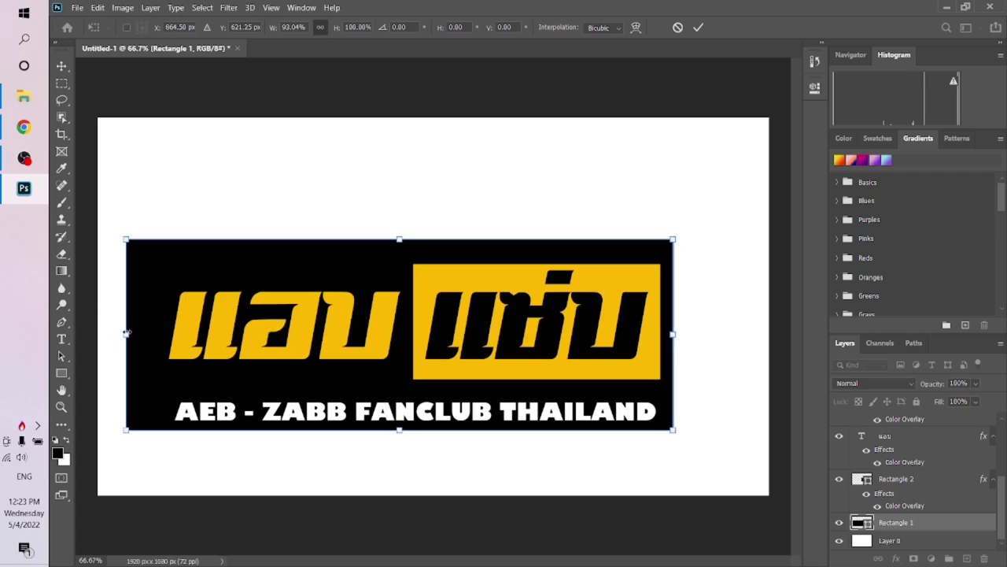
left_click_drag(127, 334, 153, 336)
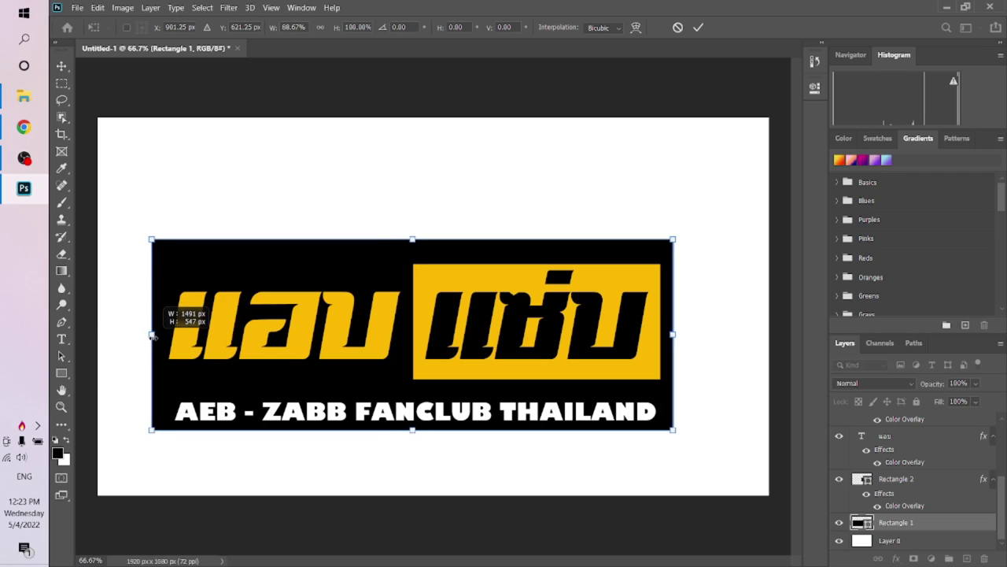
key("Return")
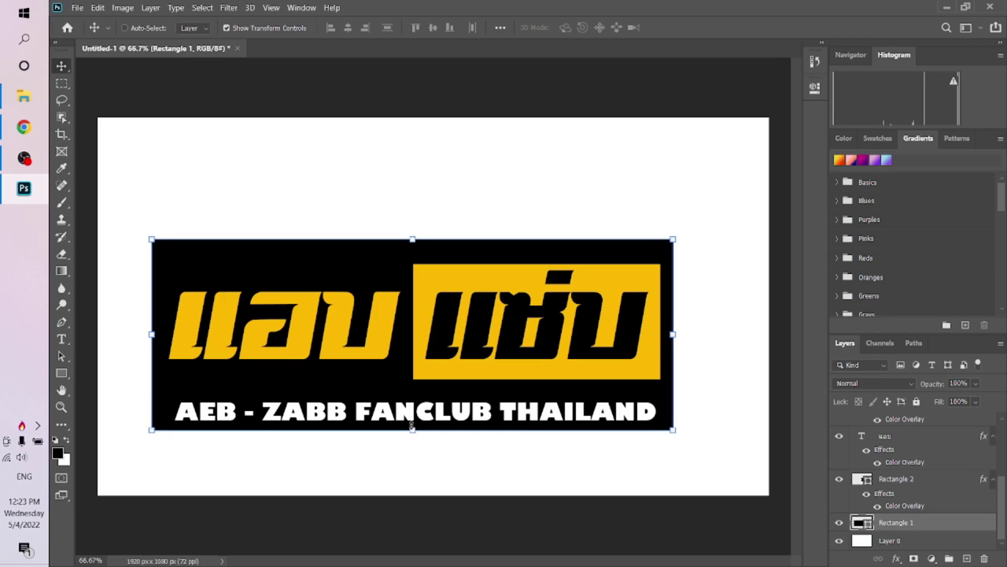
Give the black banner a 15 px outside stroke in the logo's yellow
left_click(898, 559)
left_click(915, 462)
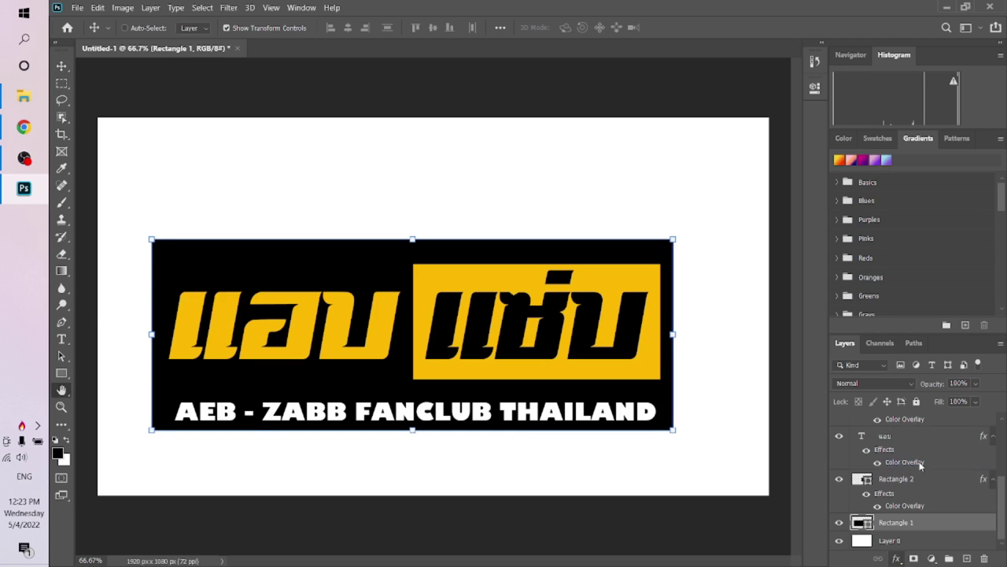
left_click(708, 156)
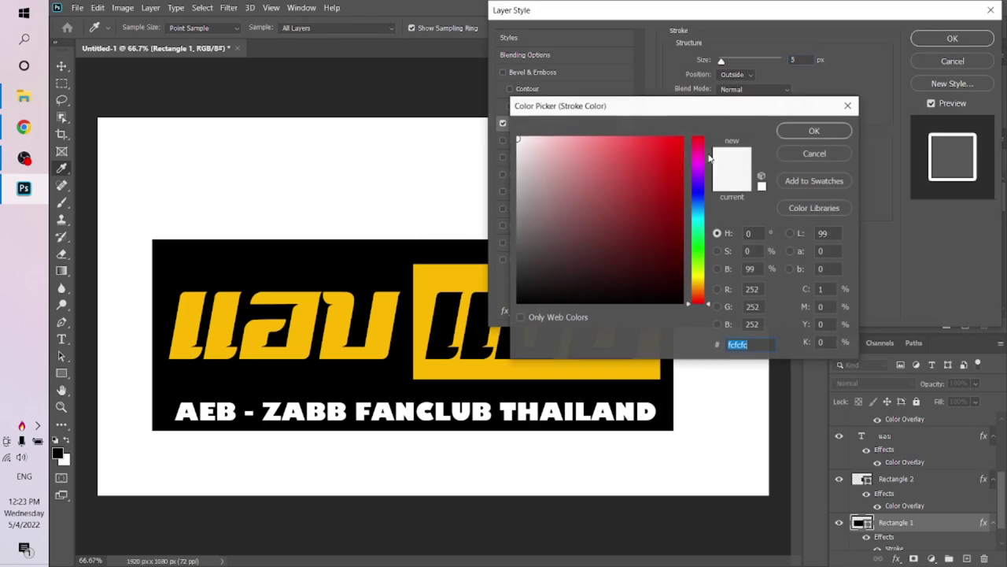
left_click(682, 139)
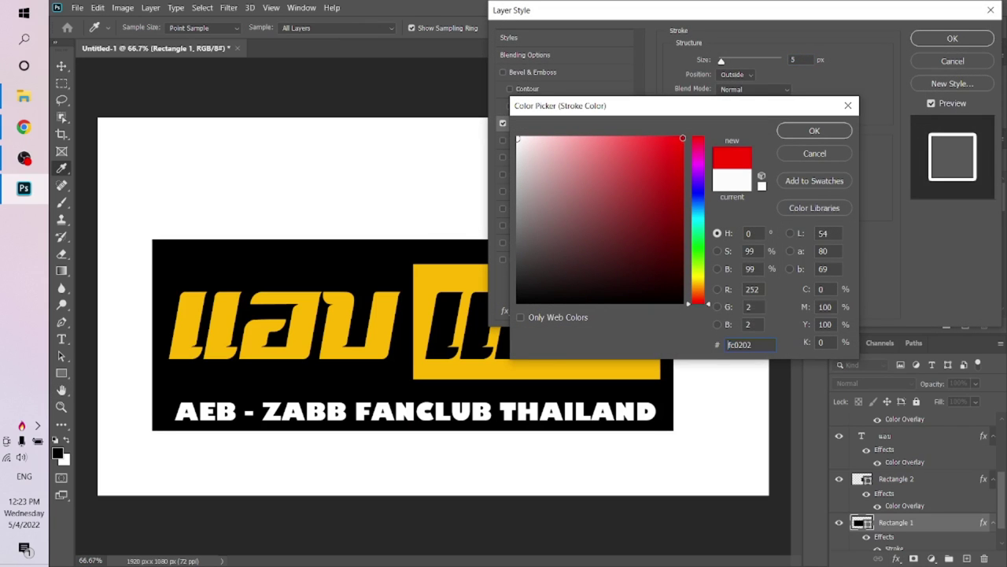
left_click(382, 332)
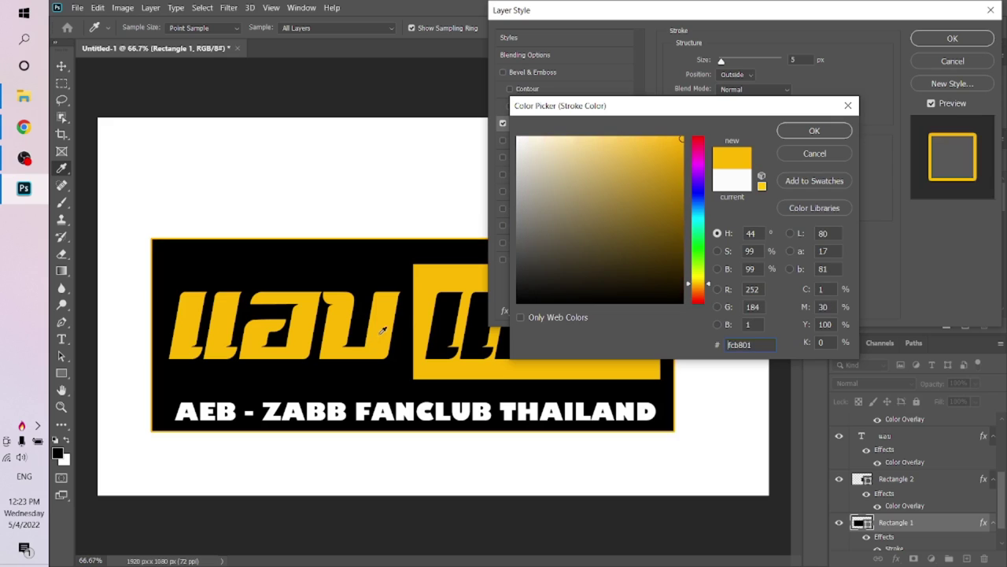
key("Return")
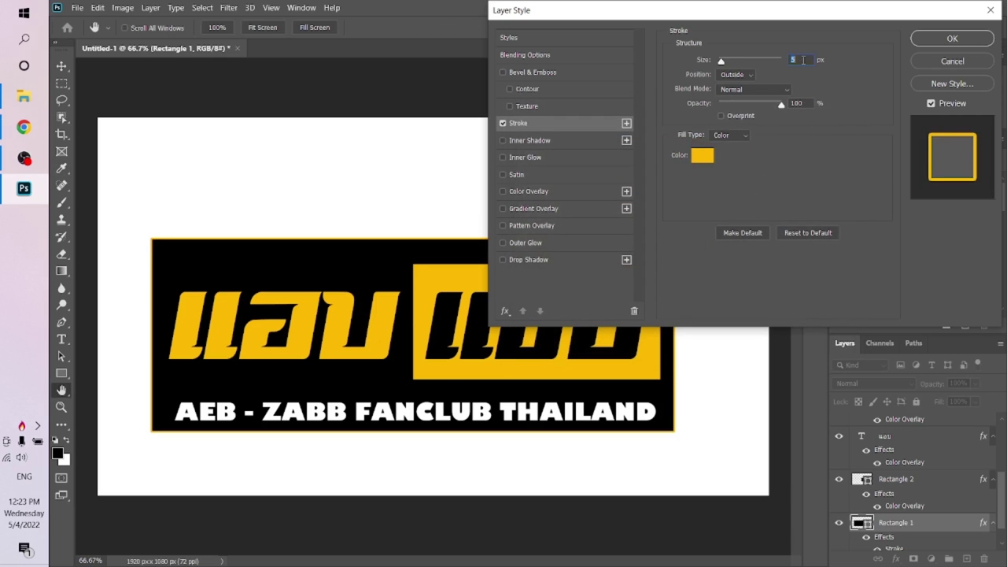
key("Up")
key("Up")
key("Up")
key("Up")
key("Up")
key("Up")
key("Up")
key("Up")
key("Up")
key("Up")
key("Up")
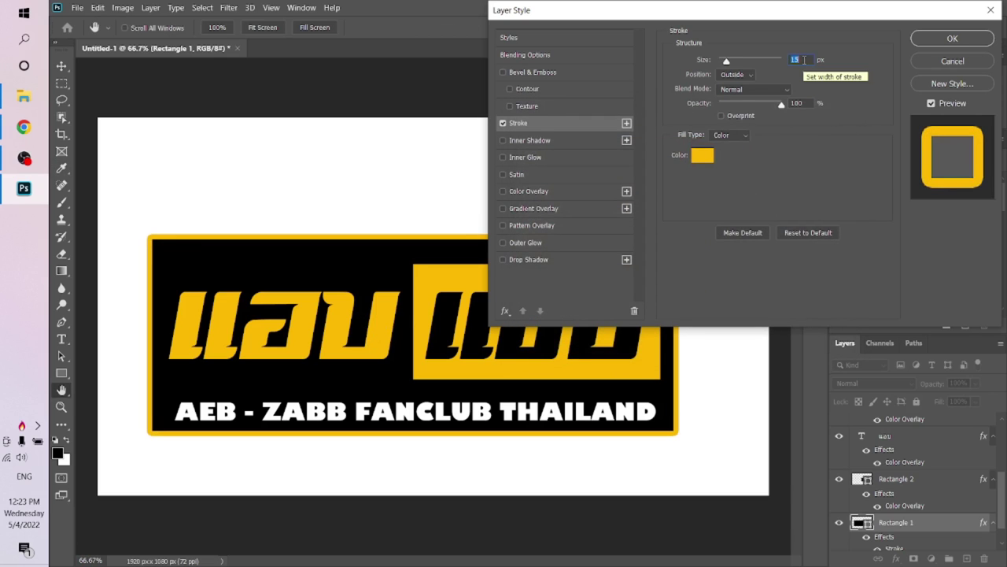
key("Return")
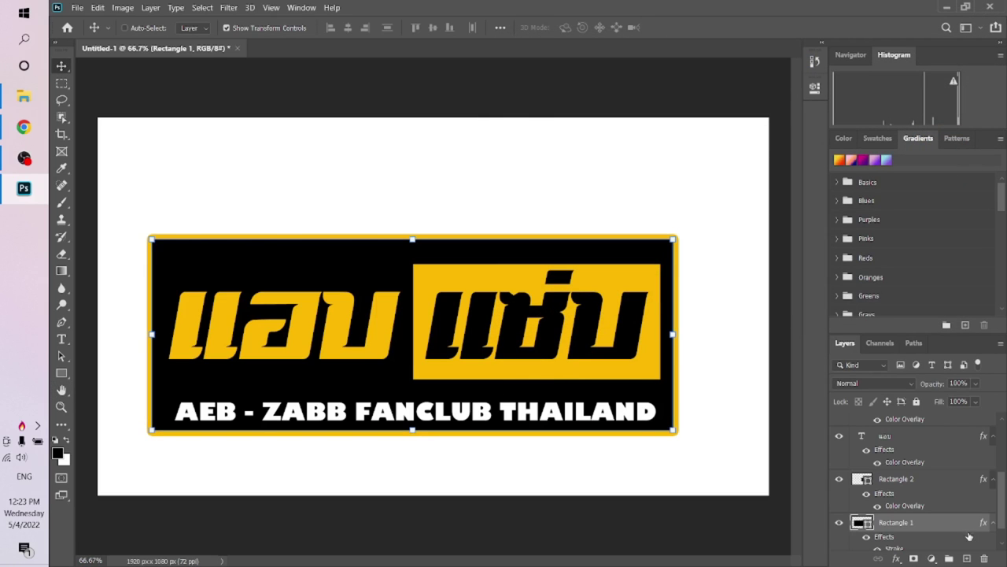
Select all logo layers and move the logo about 48 px right and 38 px up
scroll(949, 519, "down", 1)
scroll(933, 503, "up", 3)
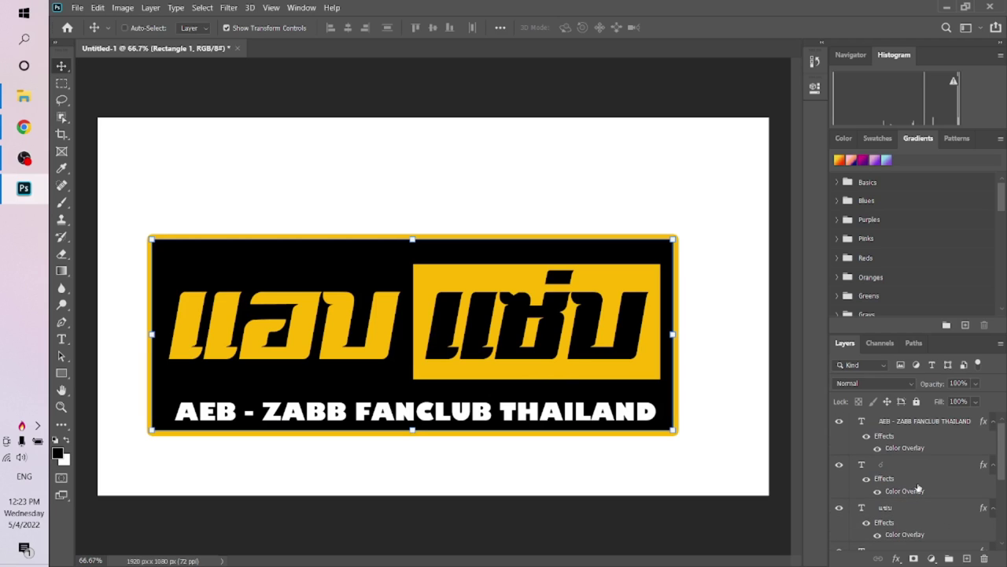
left_click(913, 427, "shift")
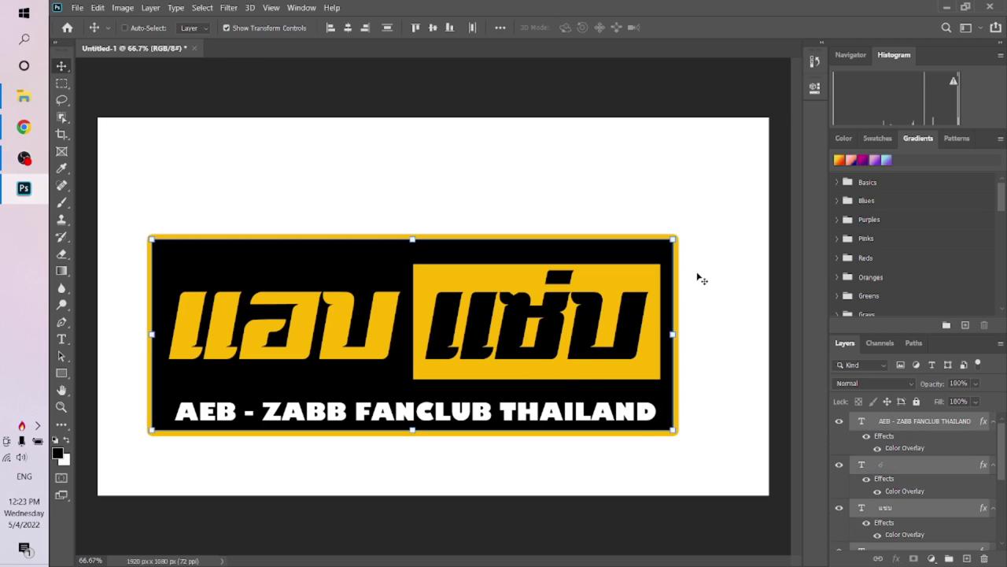
left_click_drag(503, 304, 524, 281)
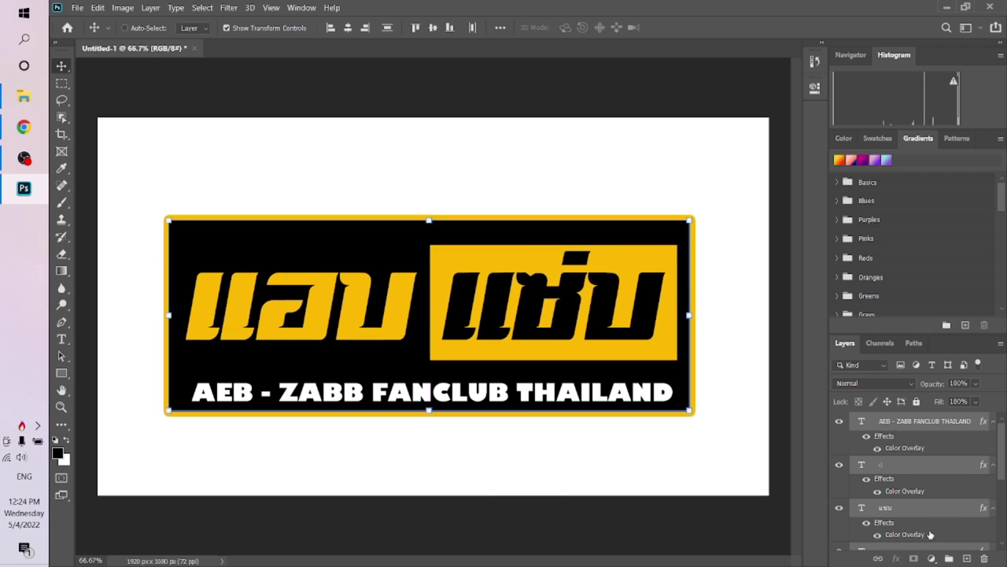
Add a white Color Overlay, sampled from the page, to the แอบ text layer
scroll(921, 521, "down", 1)
left_click(905, 513)
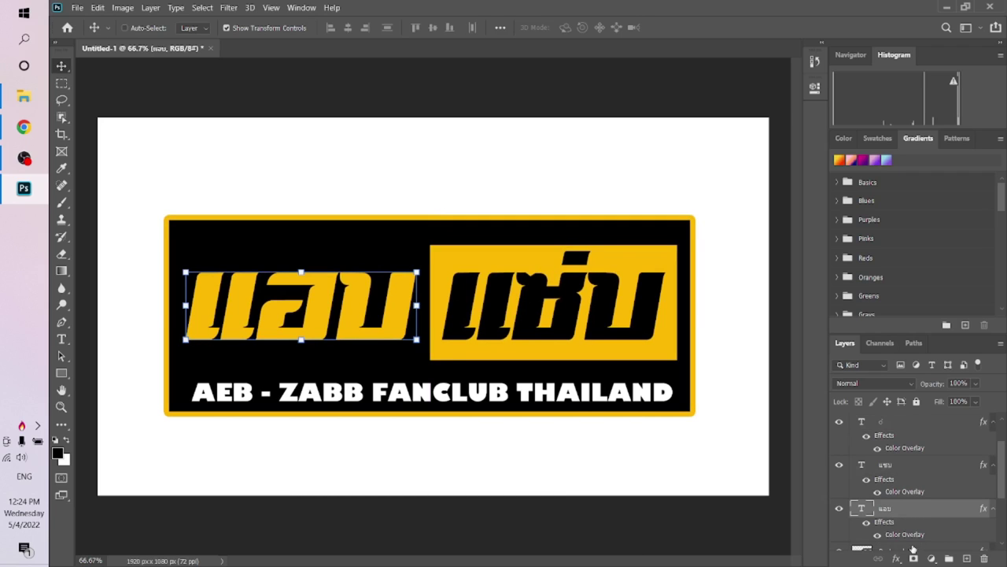
left_click(896, 558)
left_click(907, 503)
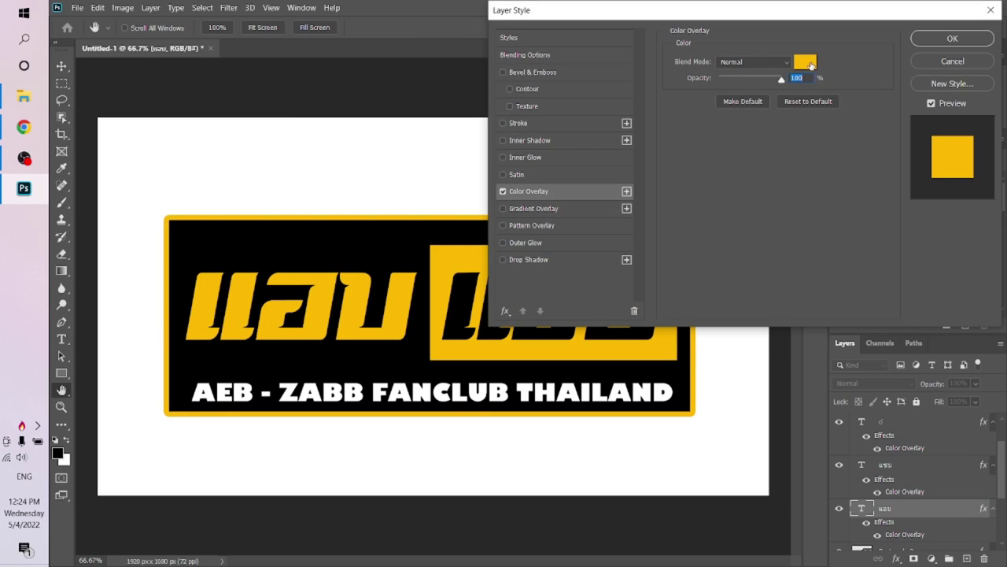
left_click(805, 62)
left_click(452, 150)
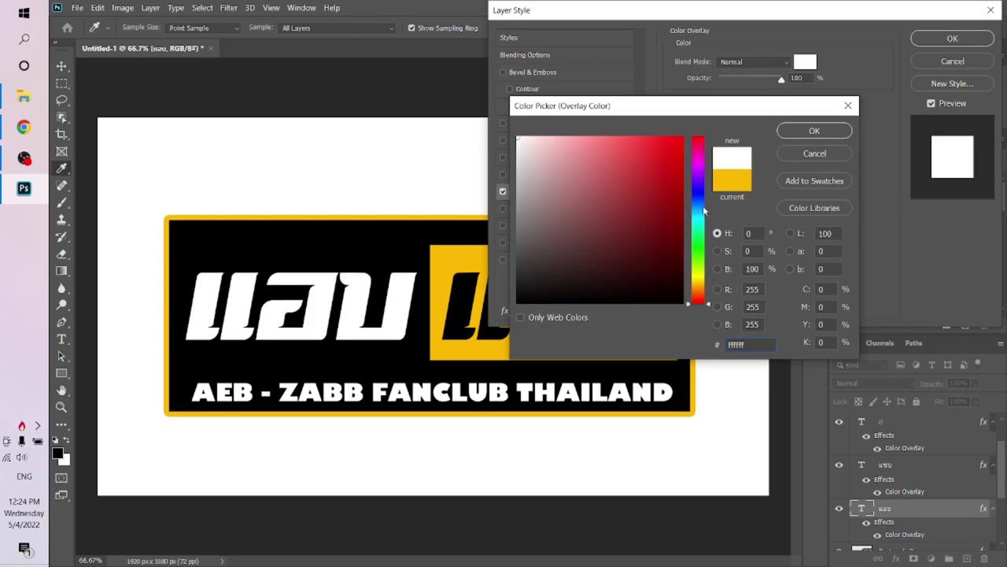
key("Return")
key("Return")
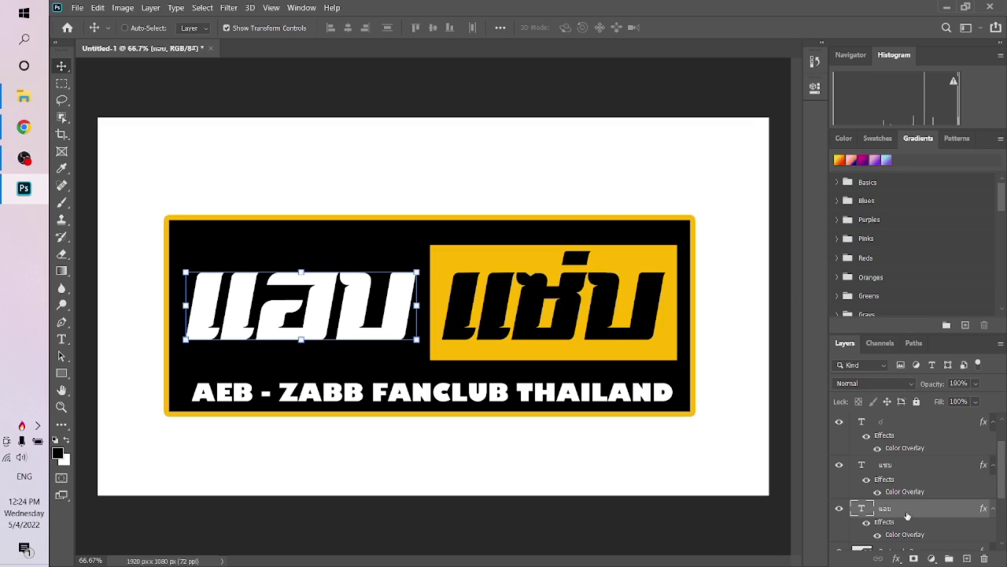
left_click(905, 468)
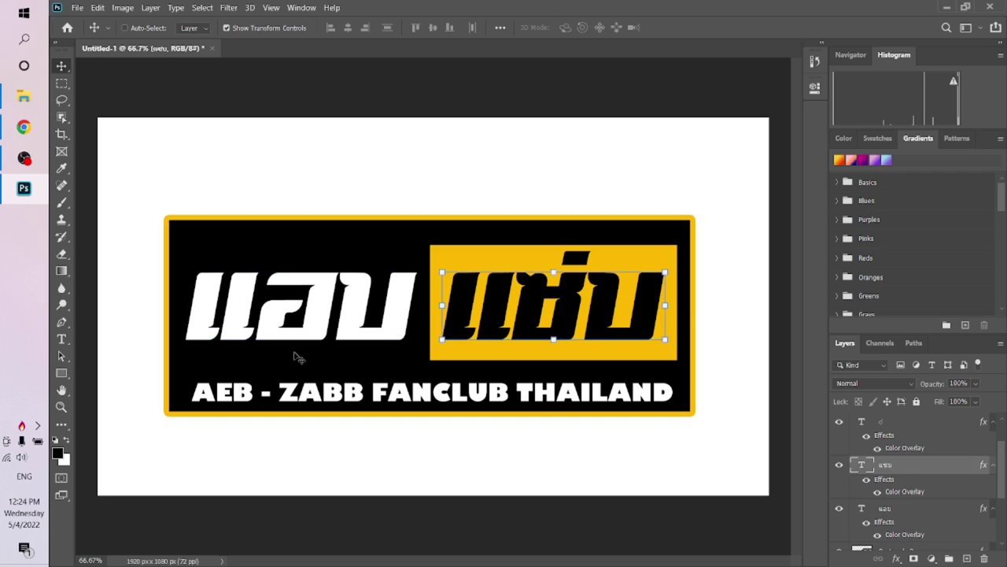
Draw a 1402×86 px black bar across both words' lower halves and rasterize it
left_click(61, 374)
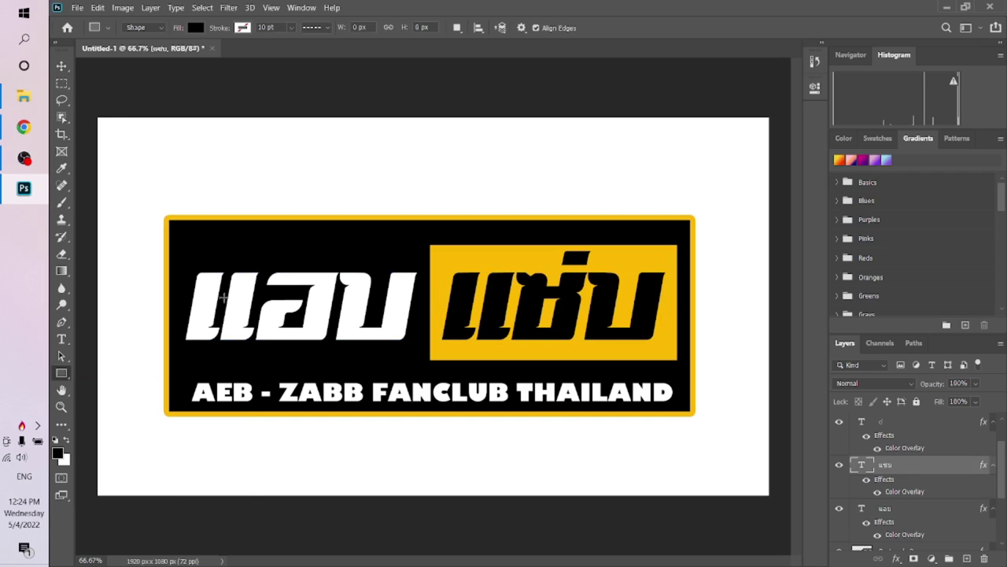
left_click_drag(178, 318, 668, 347)
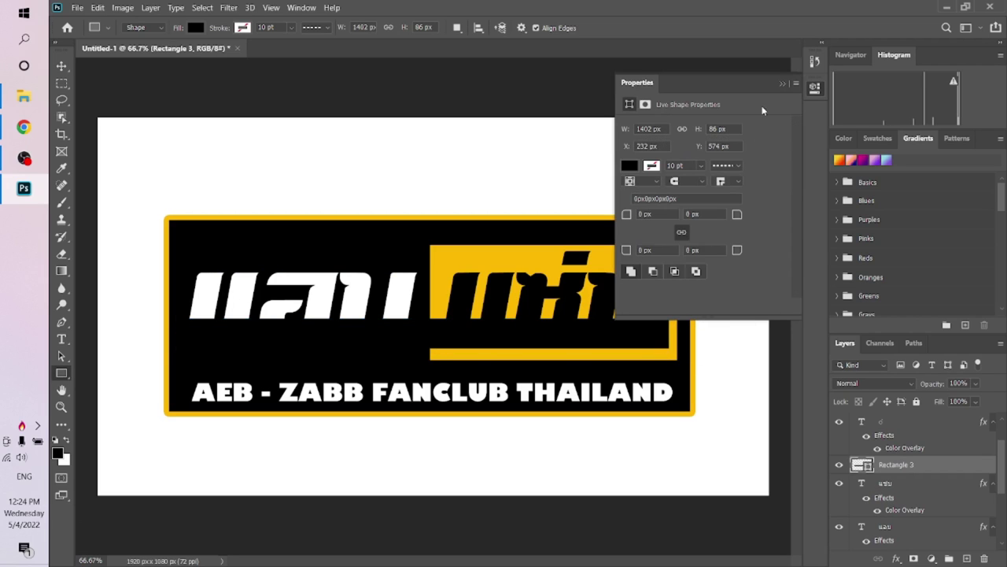
left_click(780, 83)
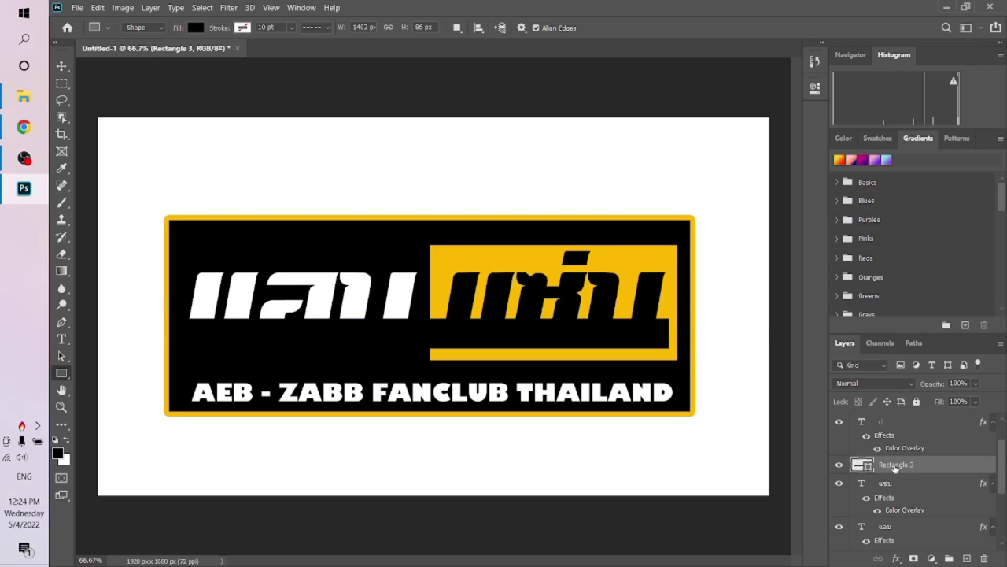
right_click(895, 468)
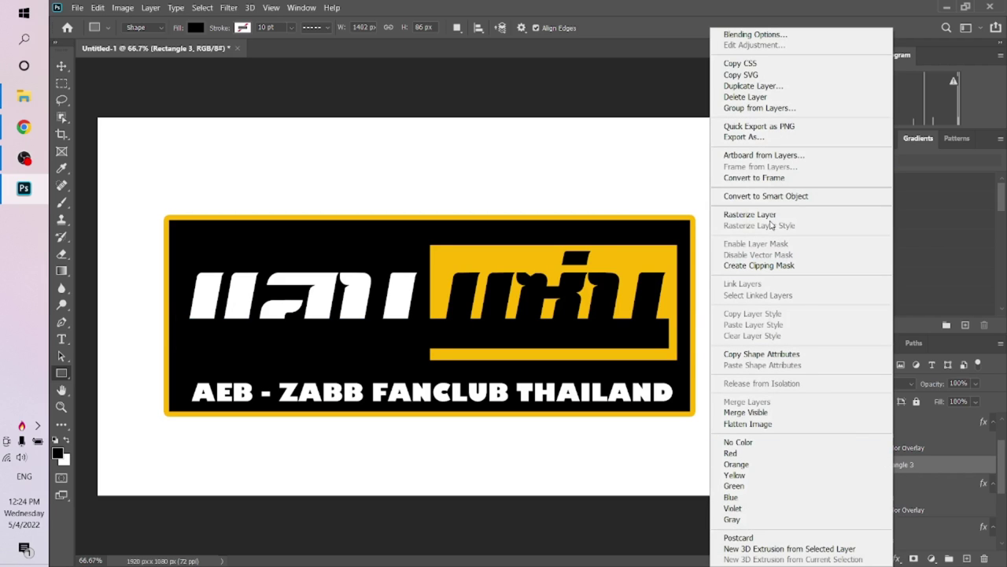
left_click(770, 216)
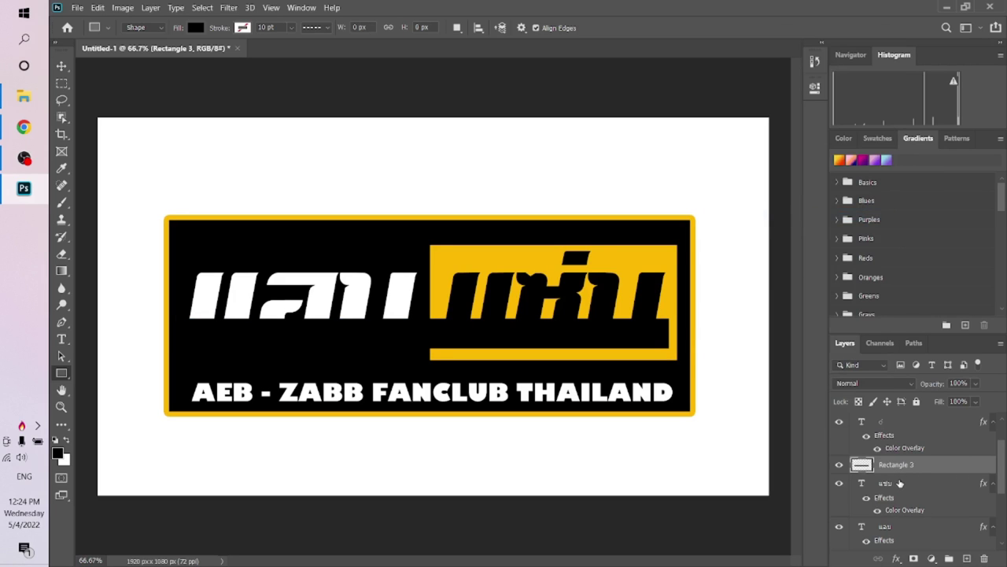
left_click(900, 483)
Select the แซ่บ letters and cut the band piece beneath them into a new layer
key("w")
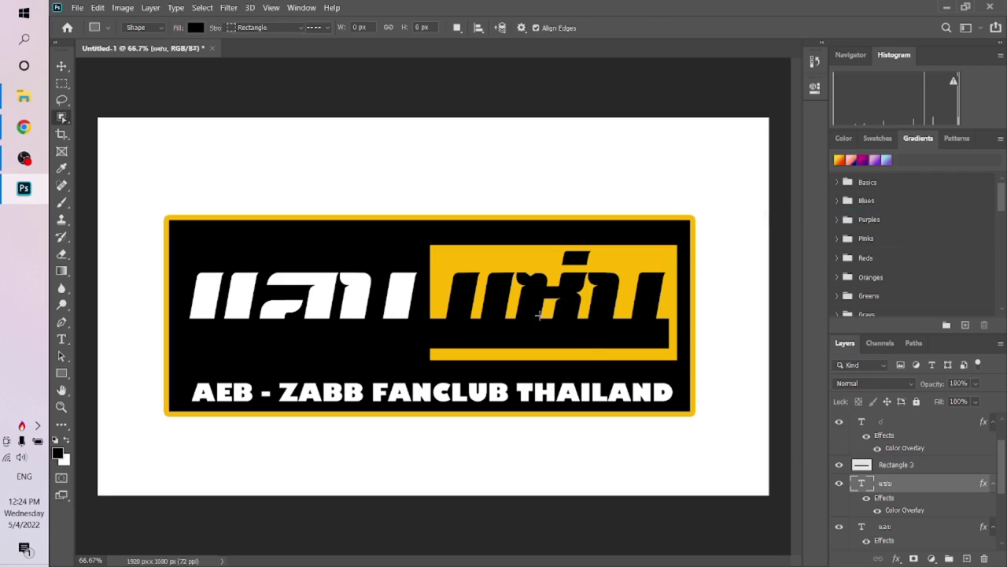
left_click_drag(423, 232, 687, 378)
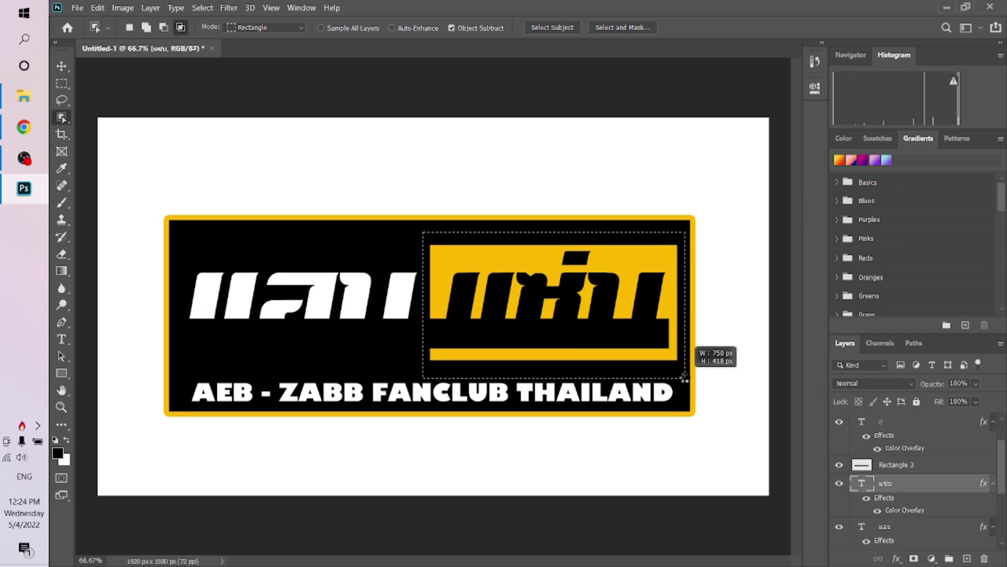
left_click_drag(684, 378, 685, 378)
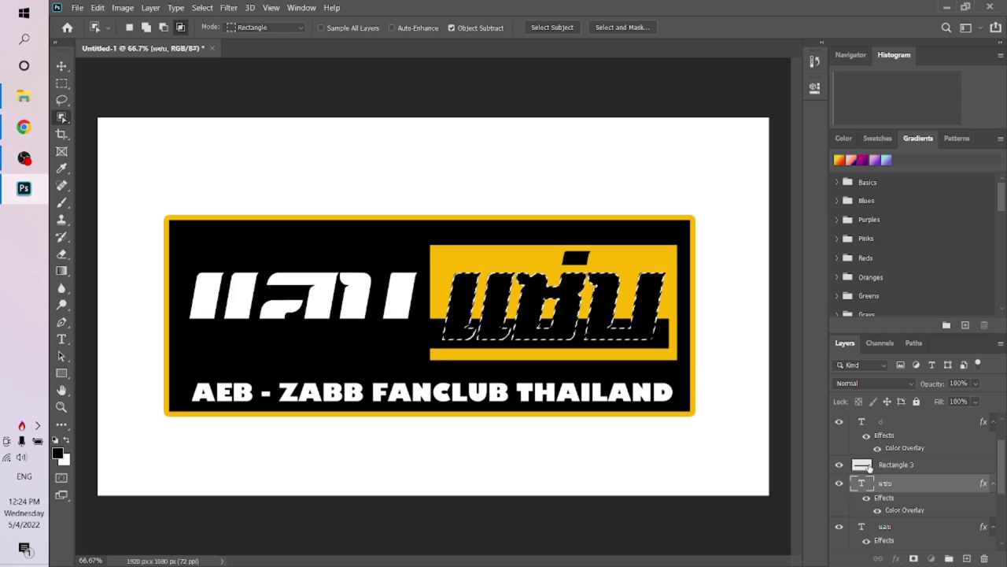
left_click(865, 467)
right_click(571, 333)
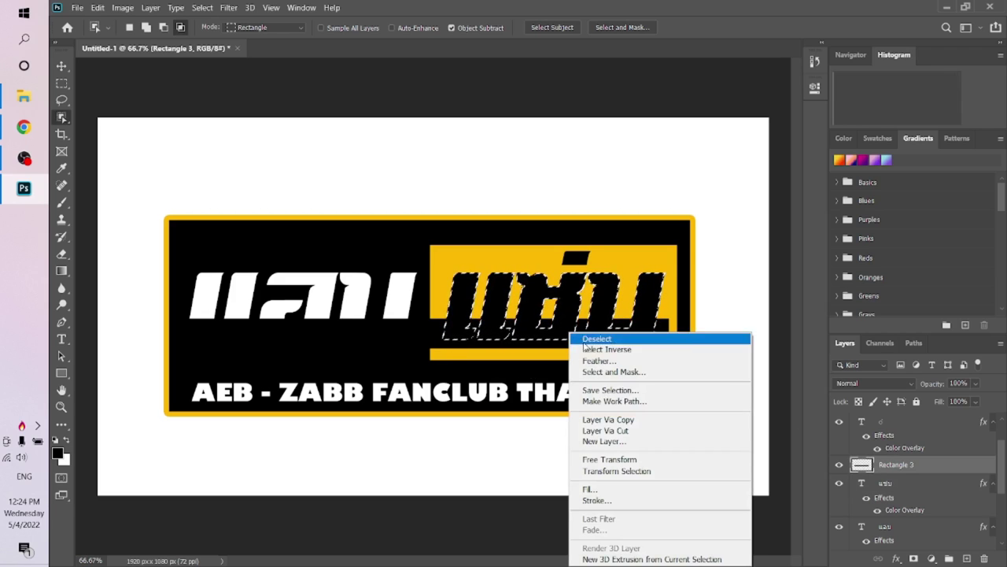
left_click(622, 431)
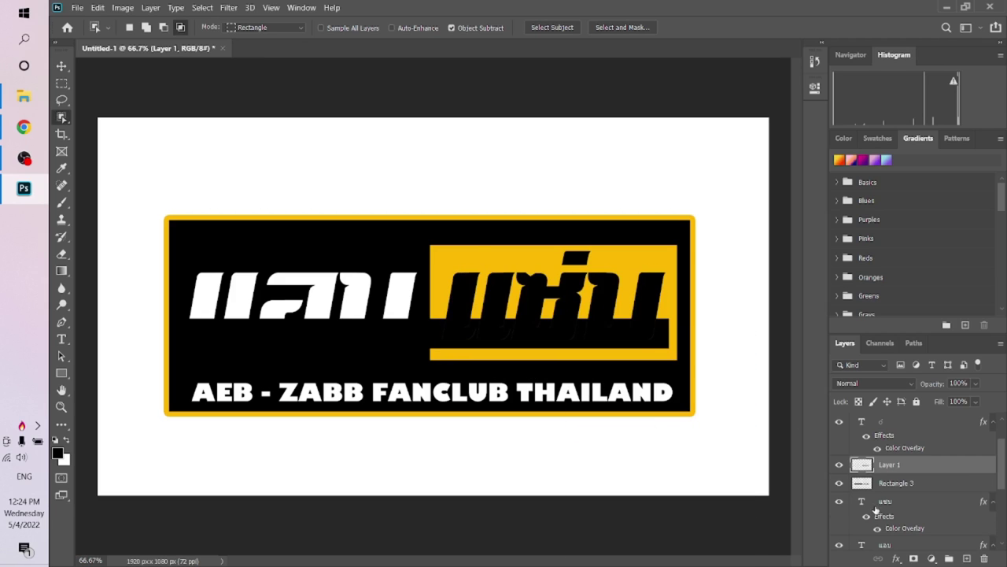
Give the cut band piece a grey 7c7b7b Color Overlay
left_click(897, 558)
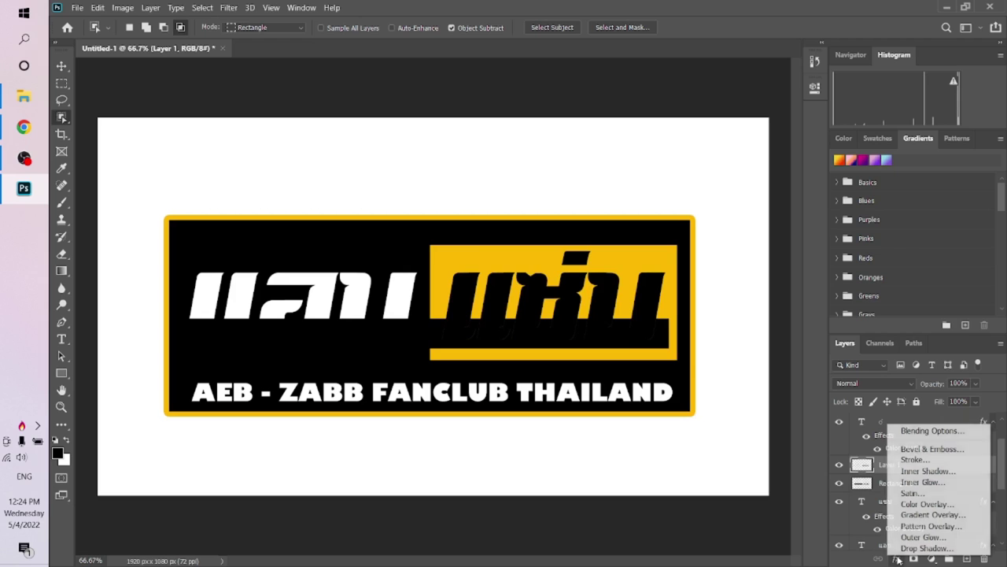
left_click(915, 505)
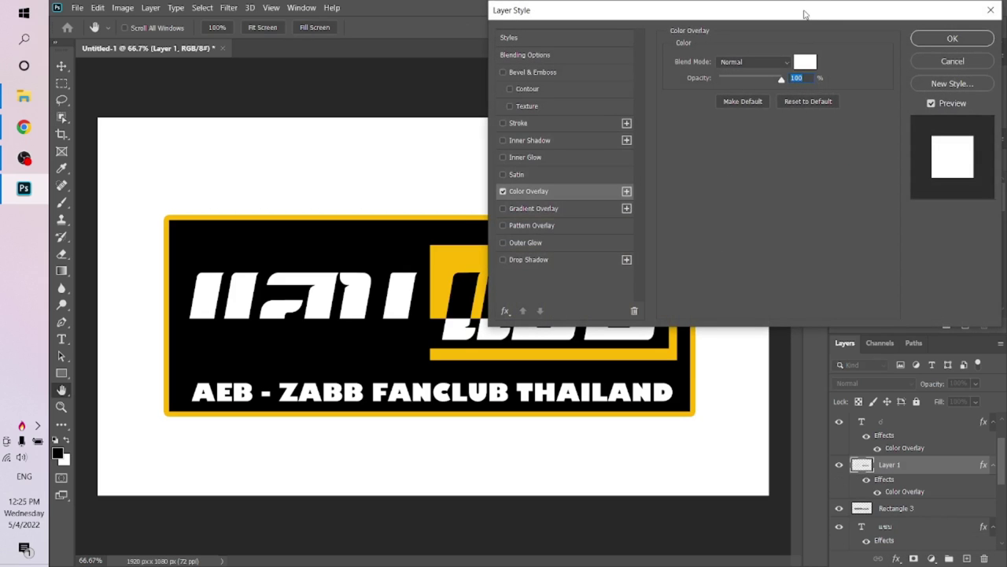
left_click_drag(804, 14, 880, 49)
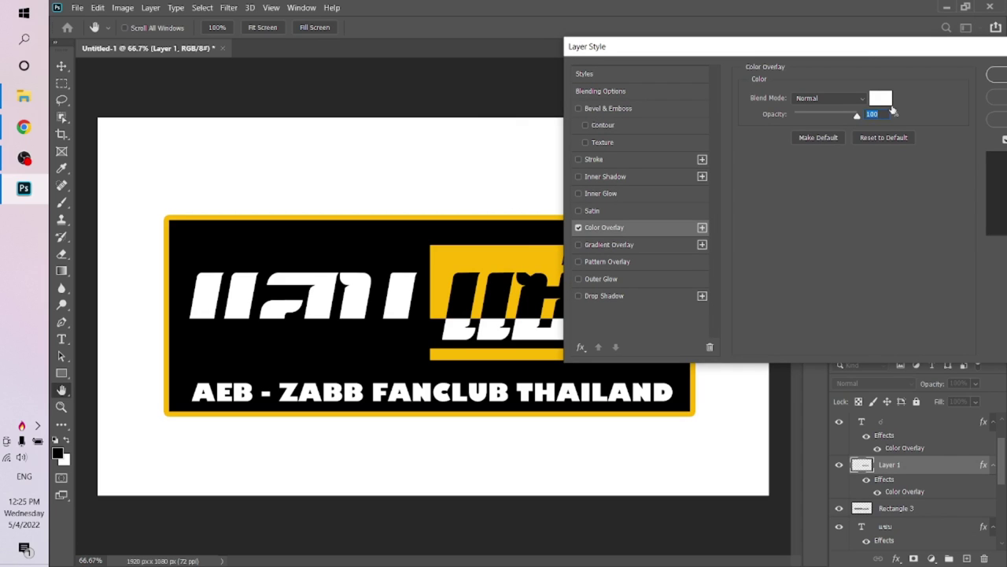
left_click(881, 99)
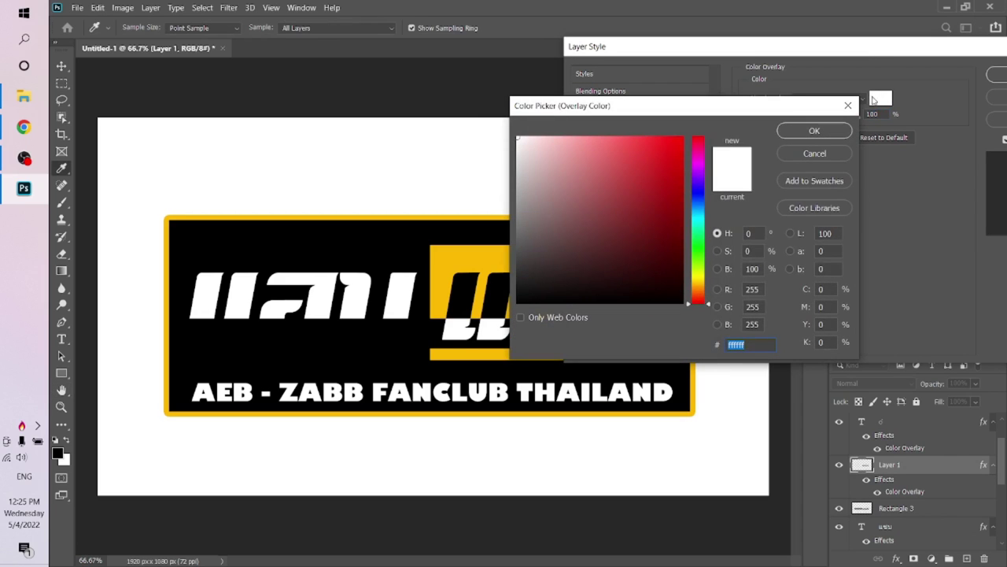
left_click(518, 222)
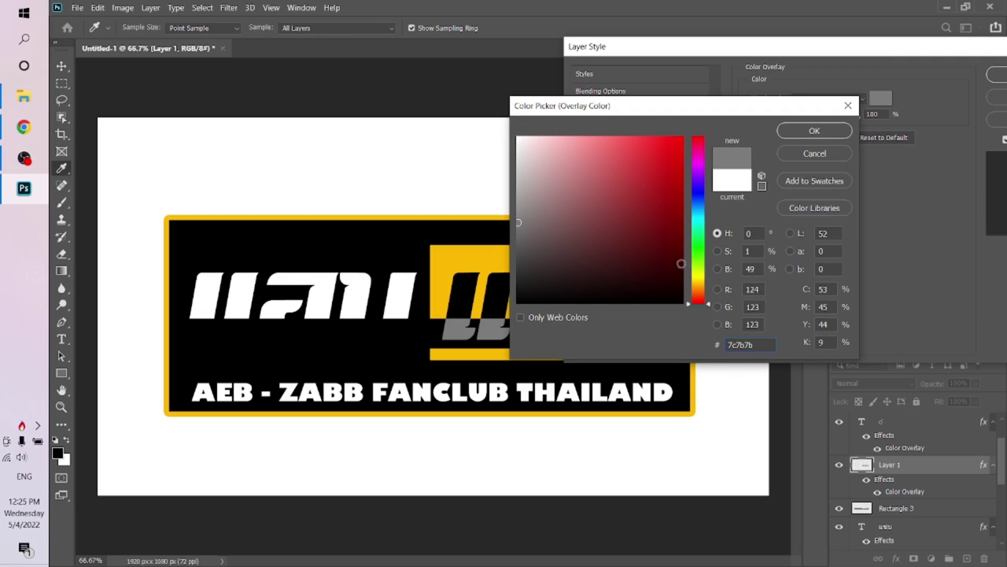
key("Return")
key("Return")
Cut the band piece under แอบ into Layer 2 and delete the leftover Rectangle 3
scroll(921, 532, "down", 1)
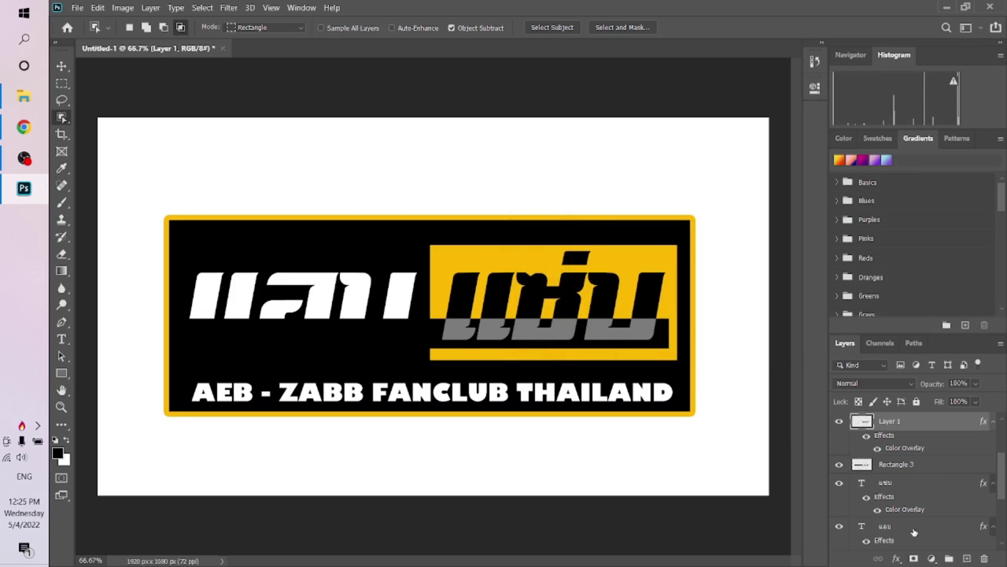
scroll(905, 524, "down", 1)
left_click(891, 487)
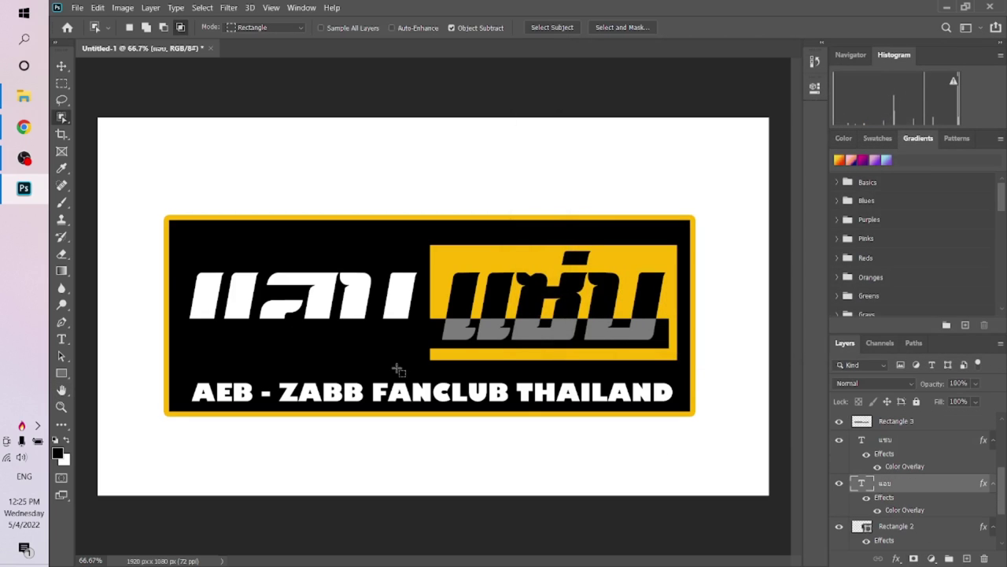
left_click_drag(174, 253, 427, 363)
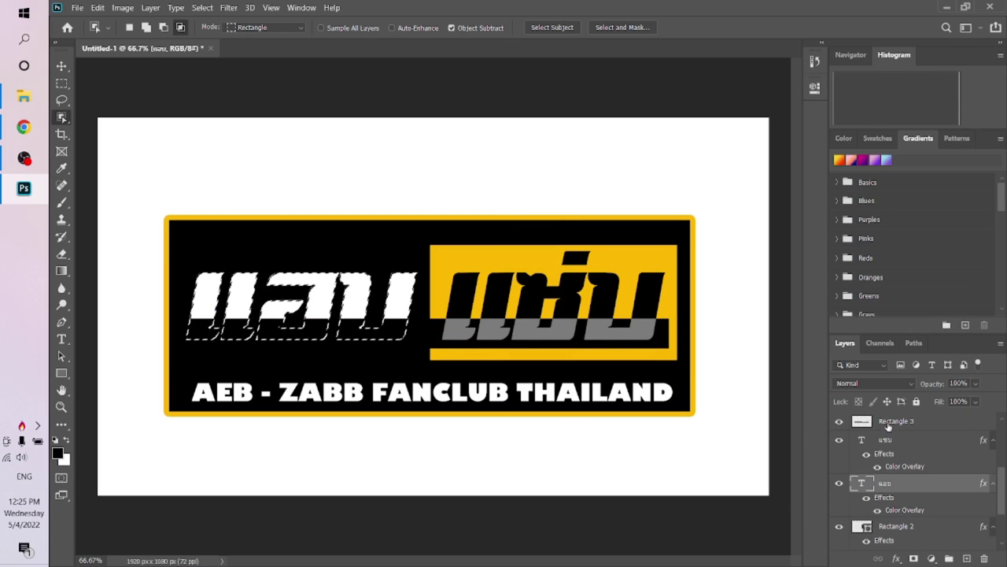
left_click(874, 421)
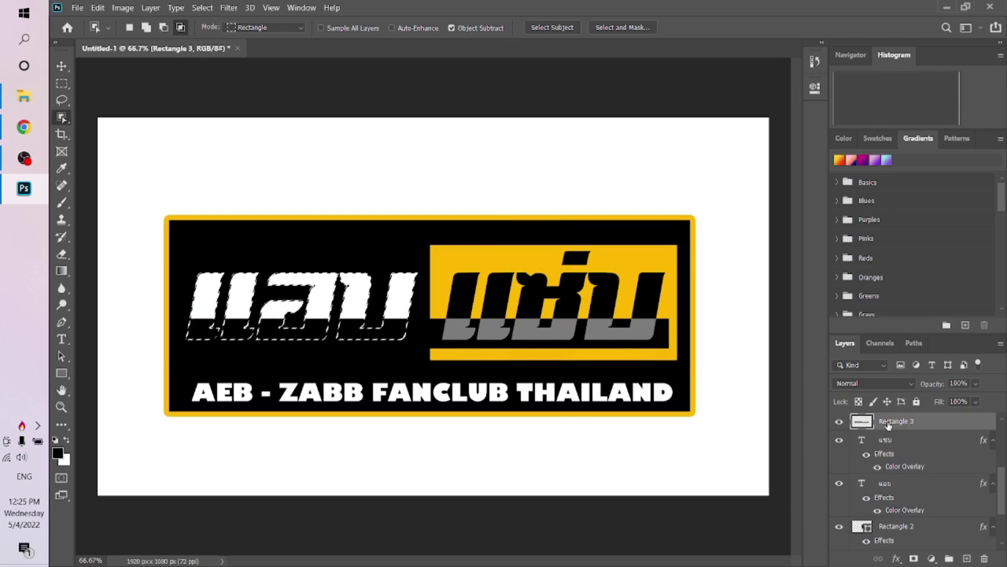
right_click(315, 340)
left_click(376, 197)
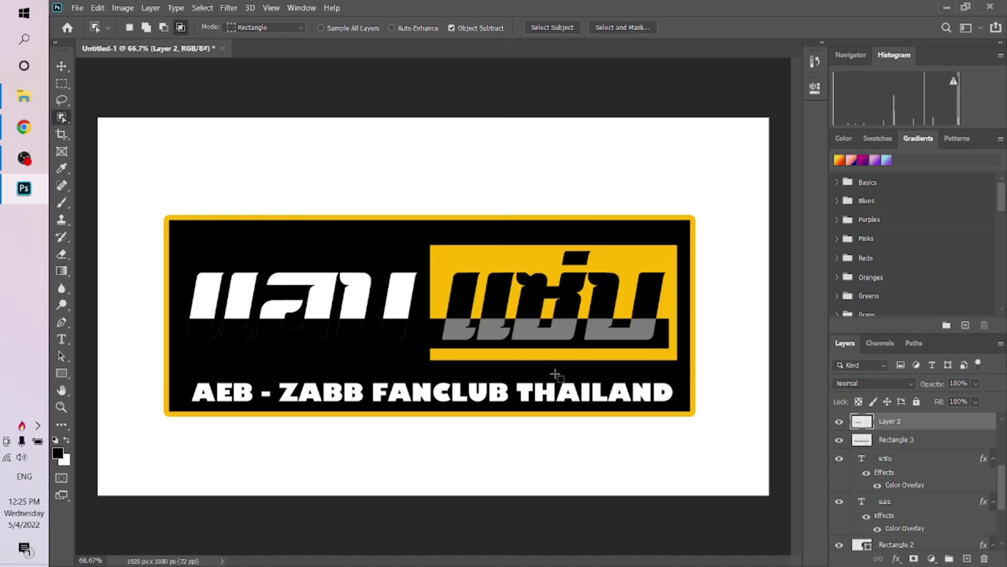
key("Delete")
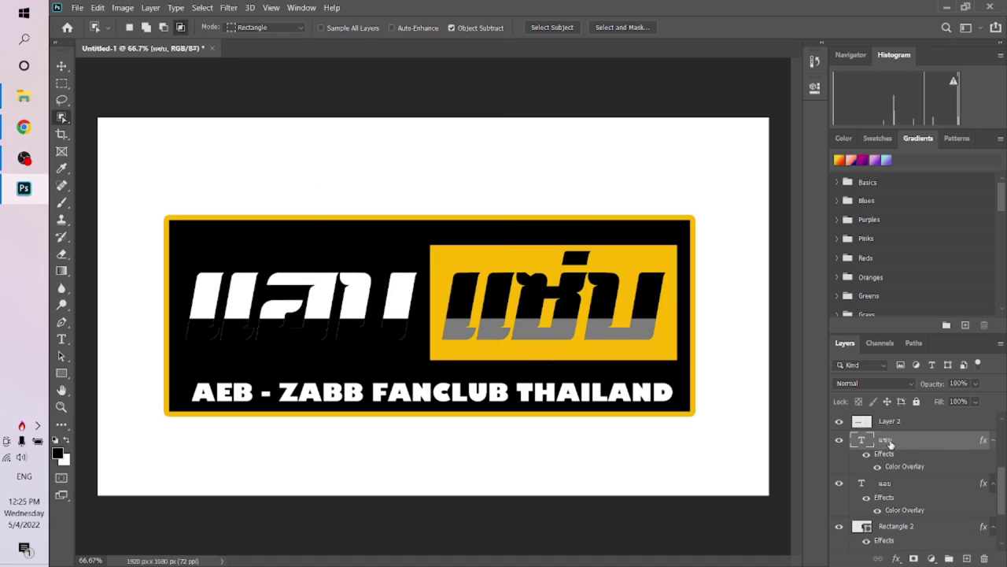
left_click(887, 425)
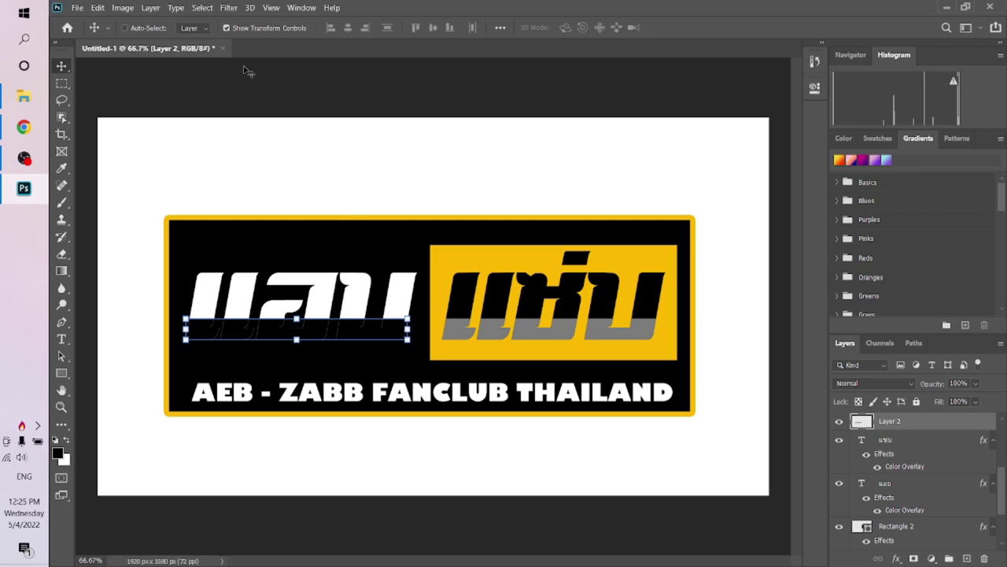
Give Layer 2 a Color Overlay of the logo's yellow, fcb801
key("v")
left_click(898, 559)
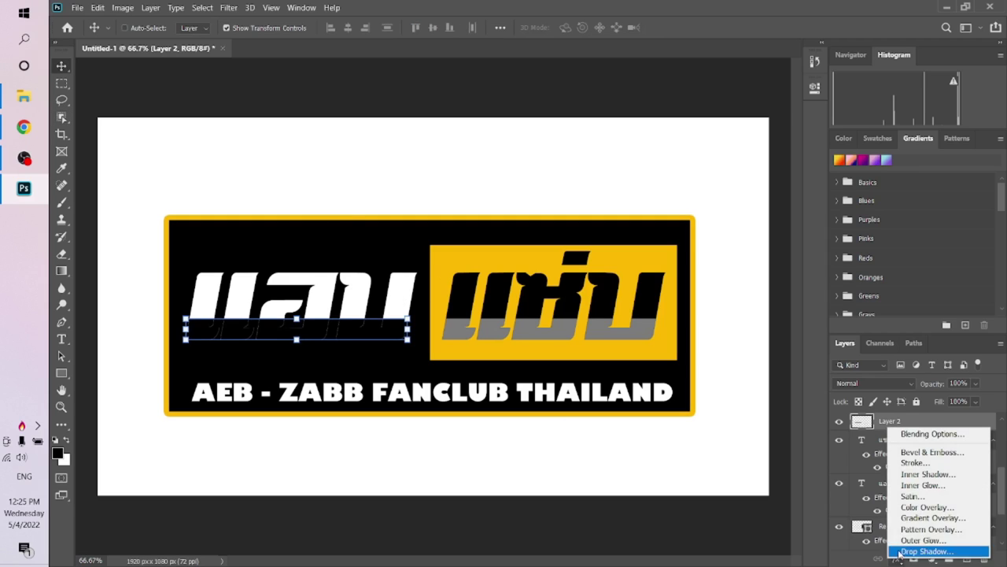
left_click(917, 507)
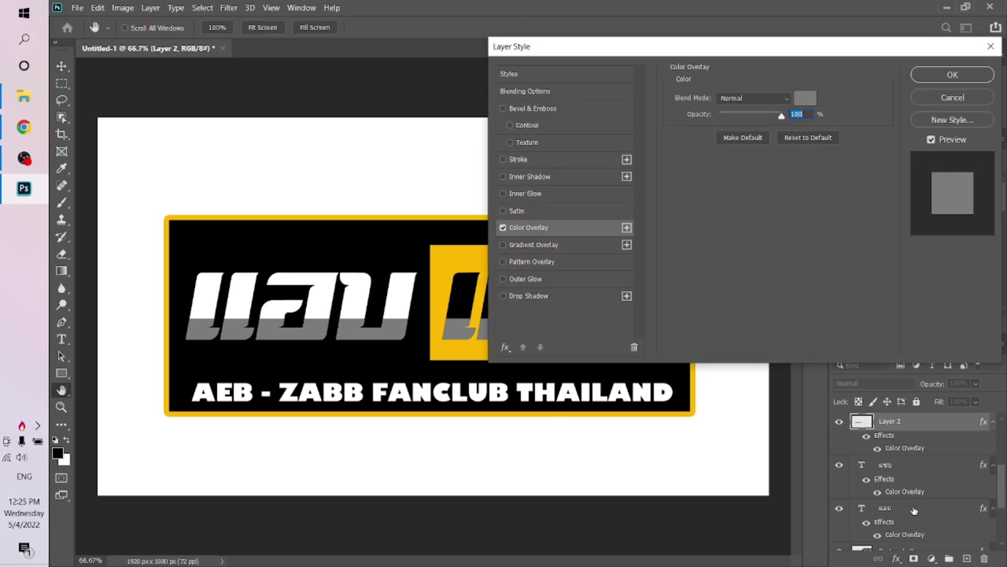
left_click(804, 99)
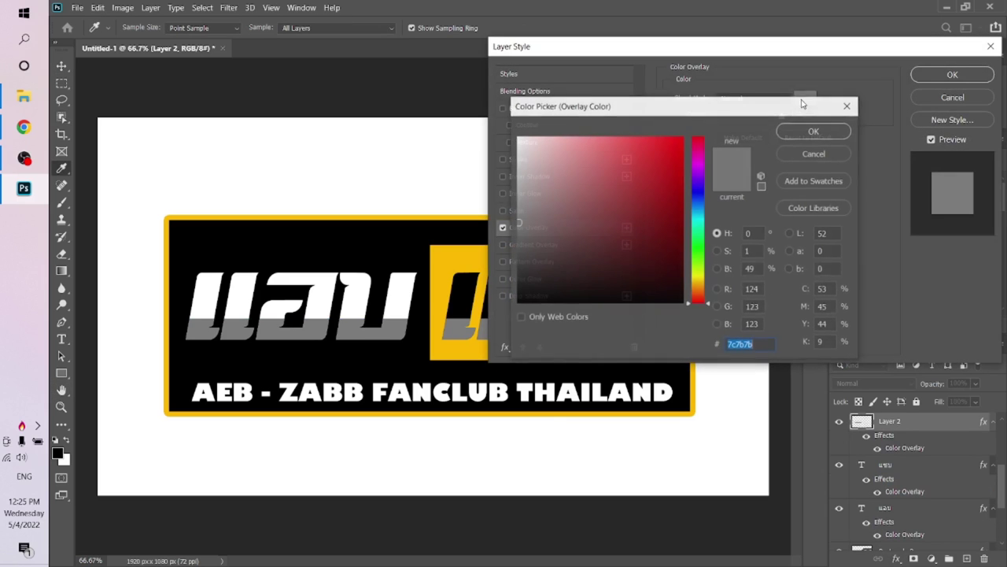
left_click(394, 295)
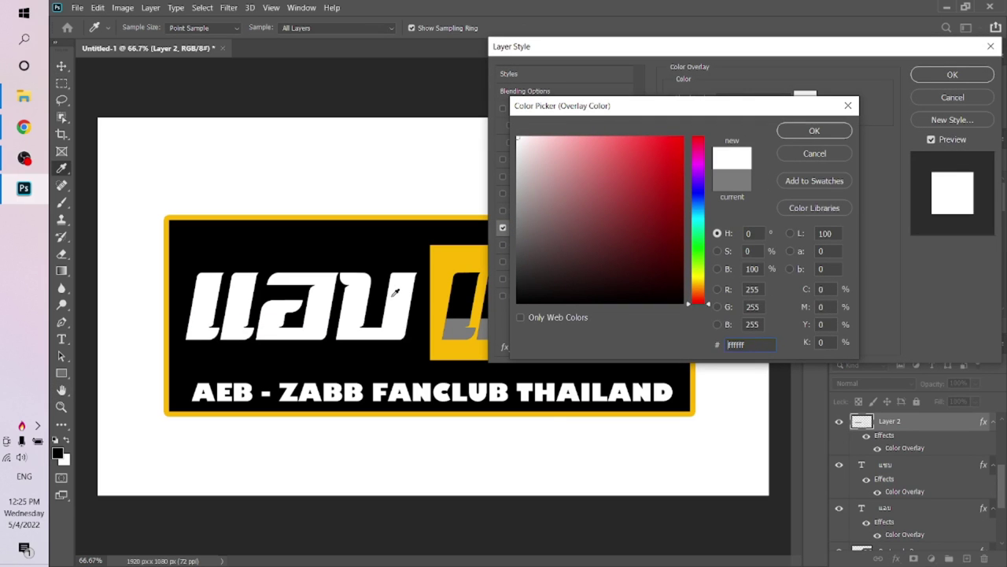
left_click(518, 157)
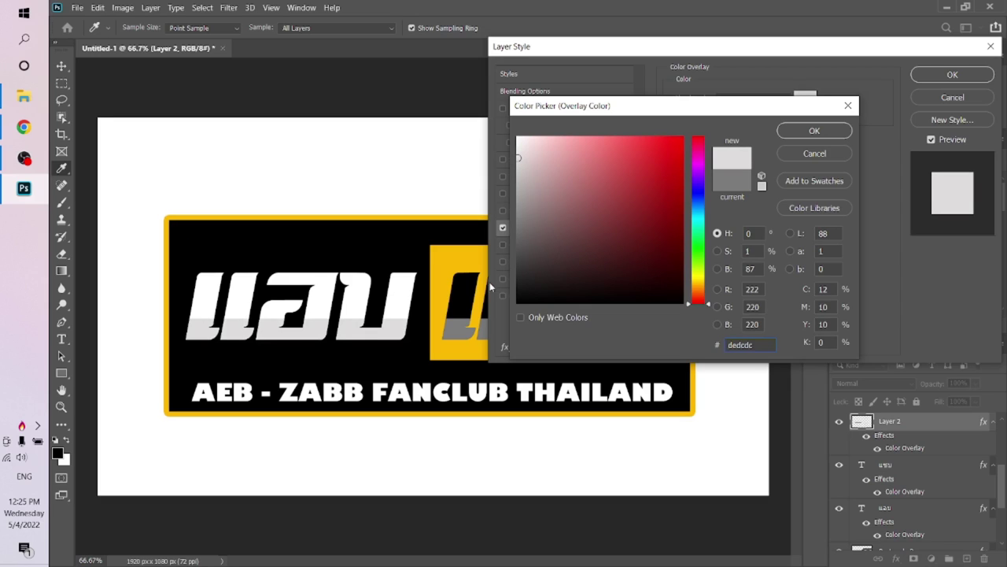
left_click(464, 290)
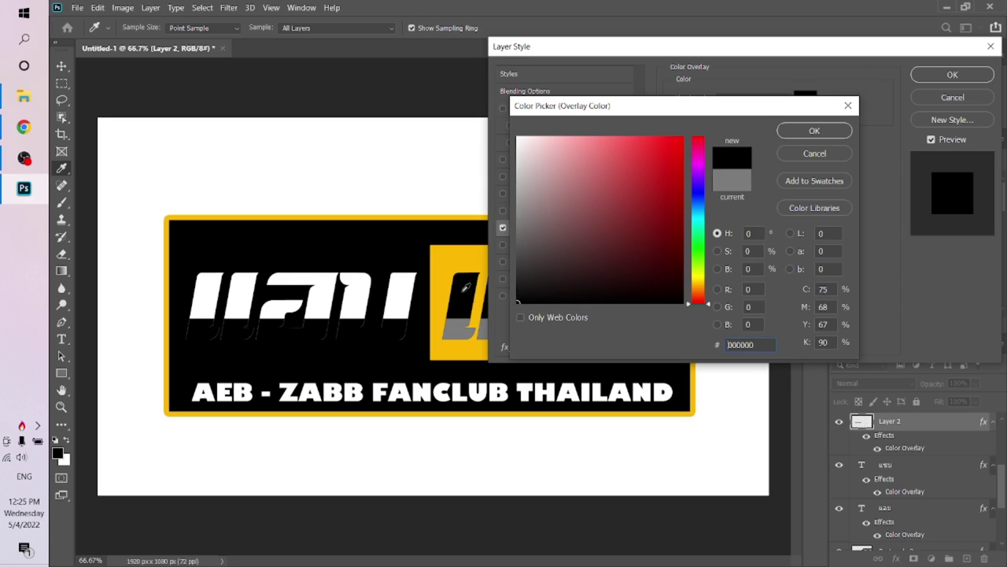
left_click(446, 250)
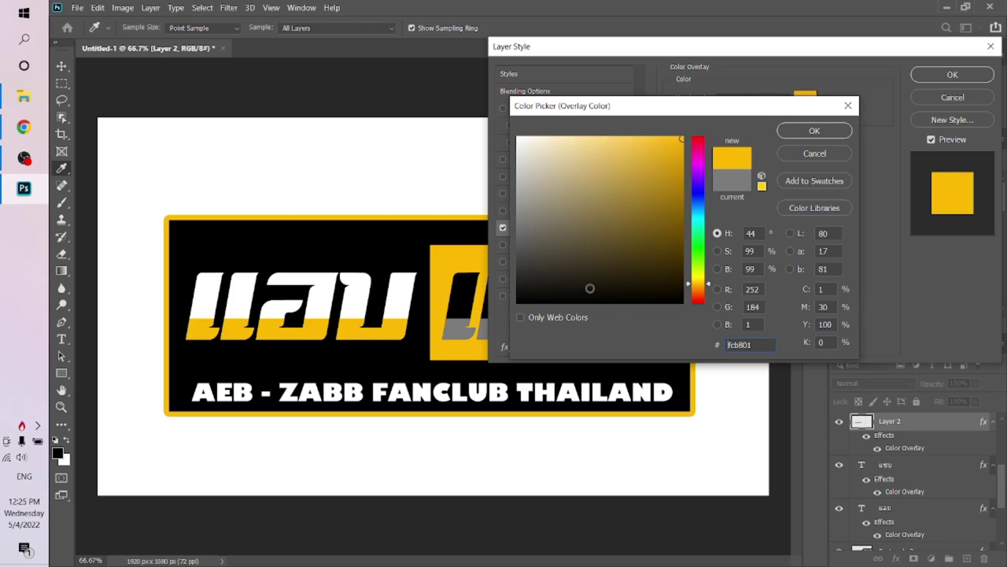
key("Return")
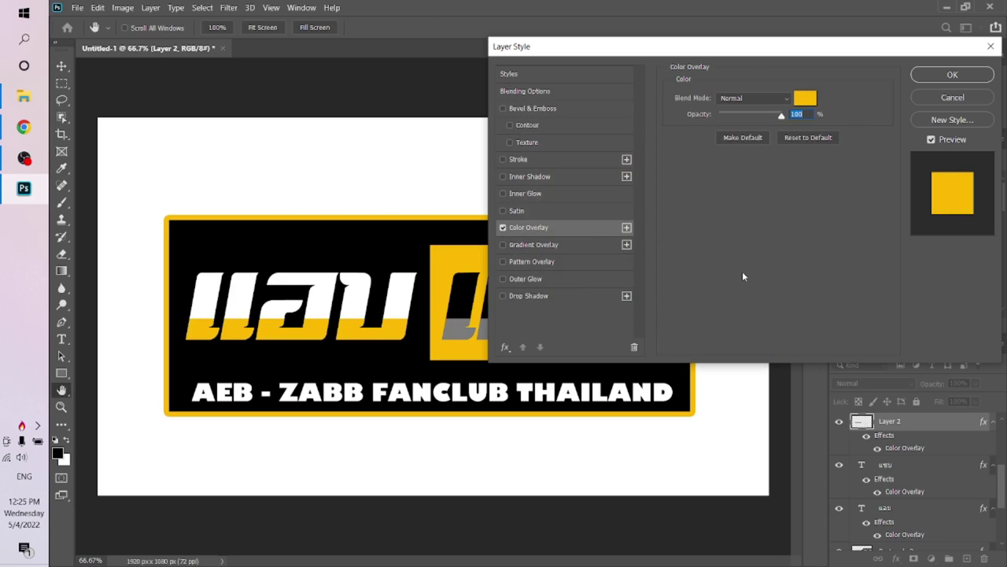
key("Return")
scroll(900, 477, "up", 1)
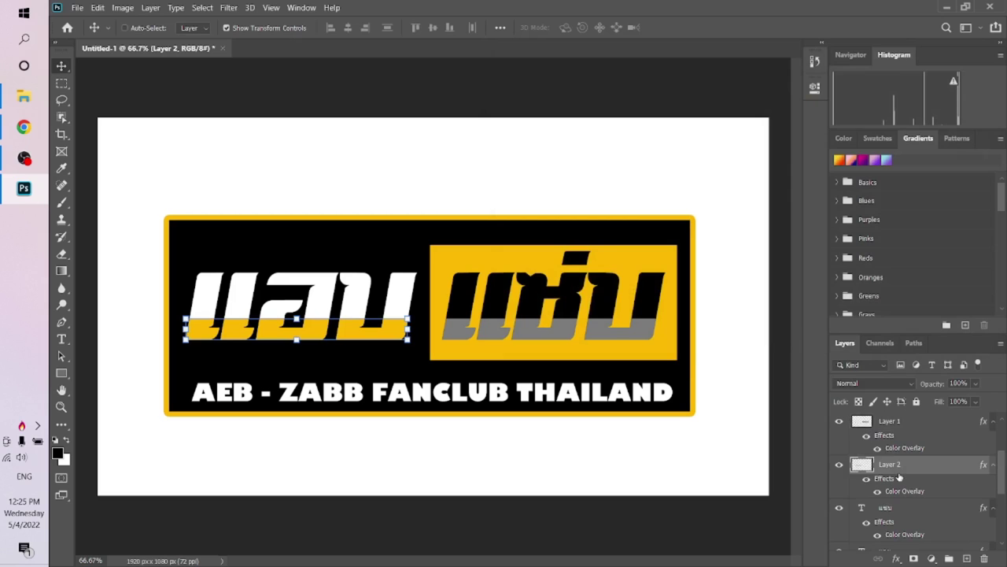
scroll(899, 476, "up", 1)
Change the Color Overlay on the stripe under แซ่บ to white ffffff
left_click(901, 466)
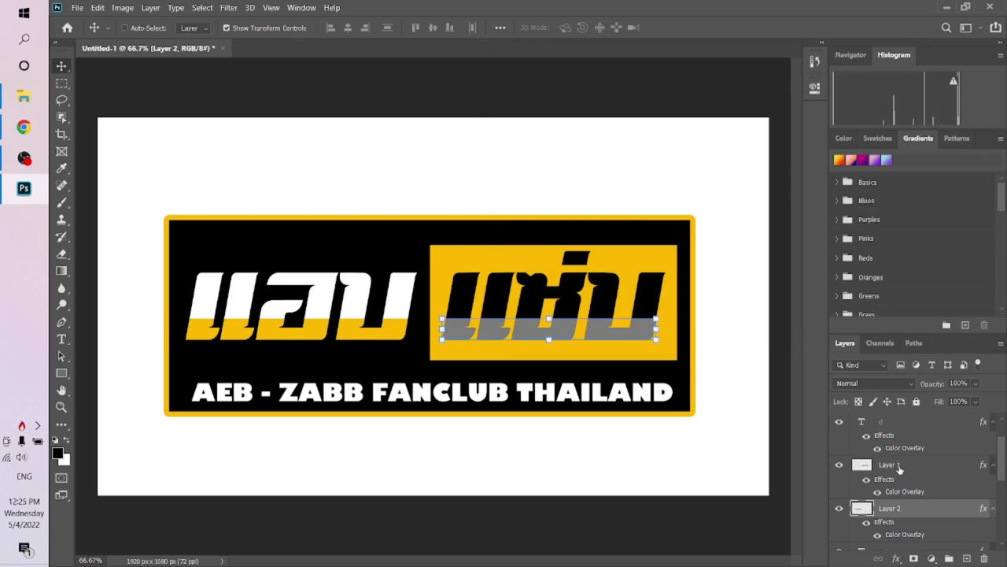
left_click(888, 557)
left_click(912, 515)
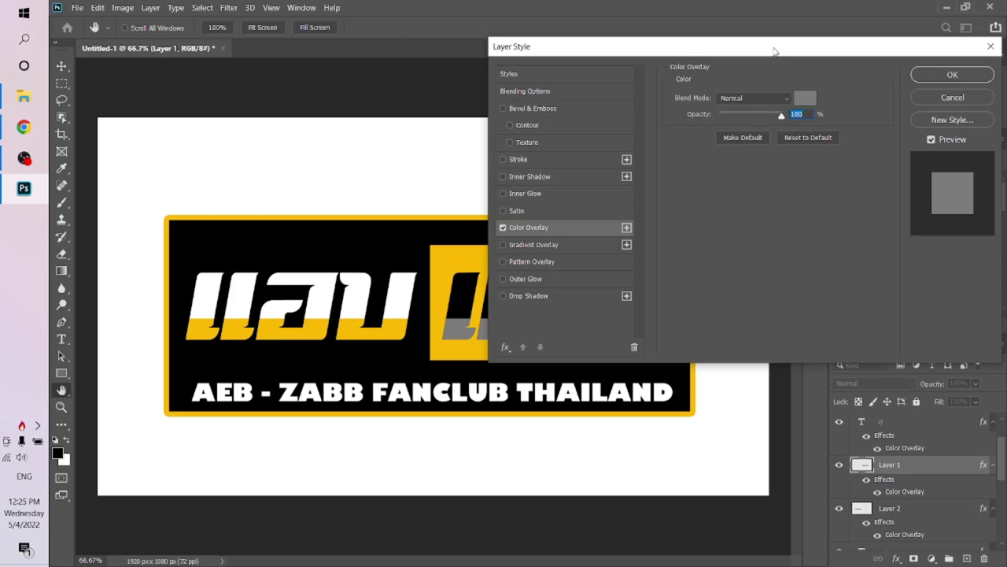
left_click_drag(771, 48, 887, 97)
left_click(922, 150)
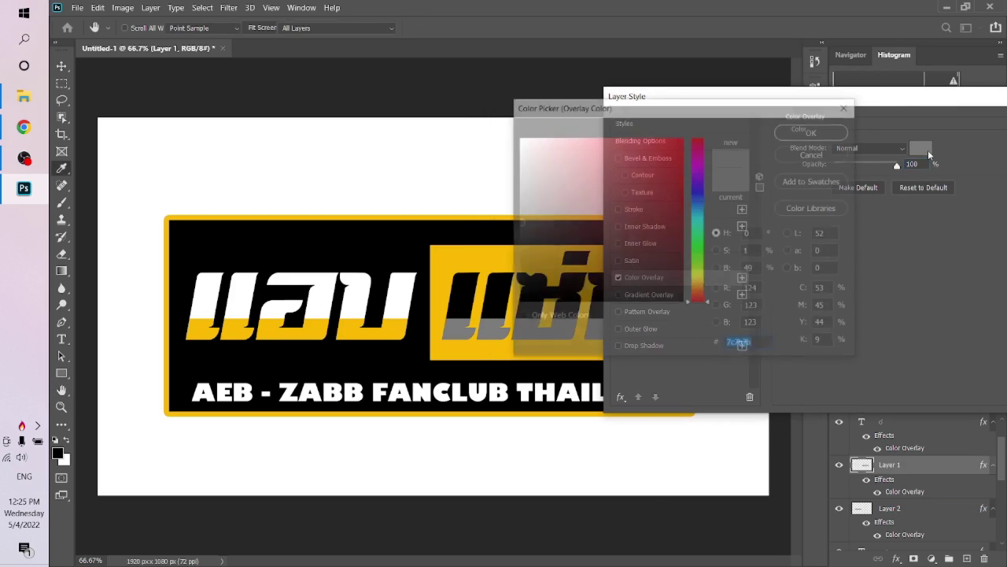
type("ffffff")
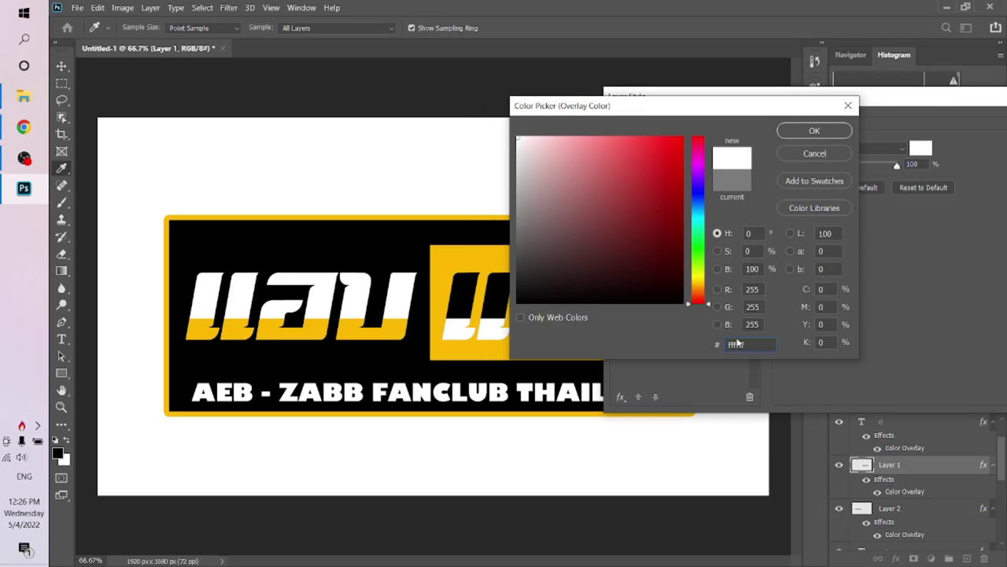
key("Return")
key("Return")
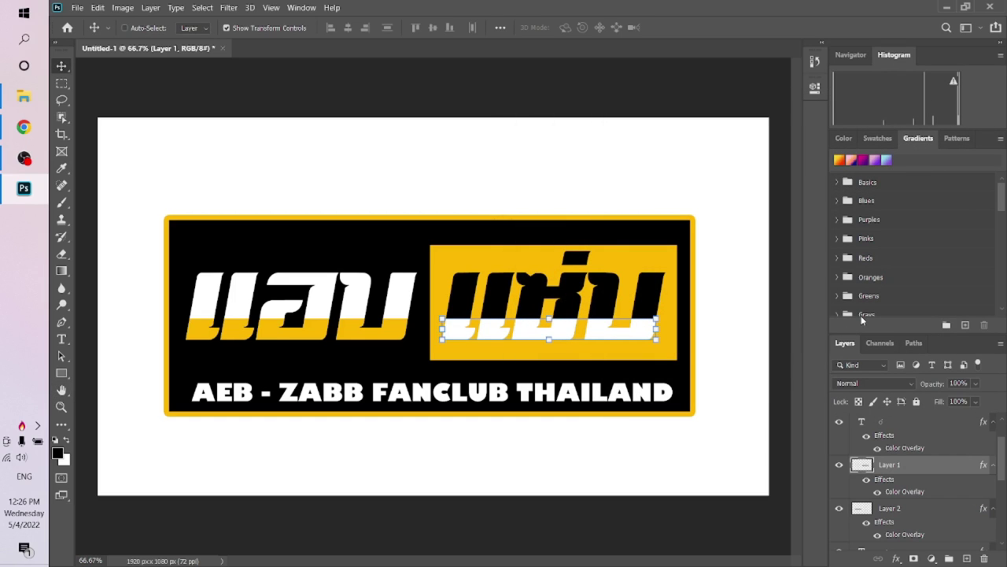
Set that stripe layer's opacity to 21%
left_click(975, 385)
left_click(965, 400)
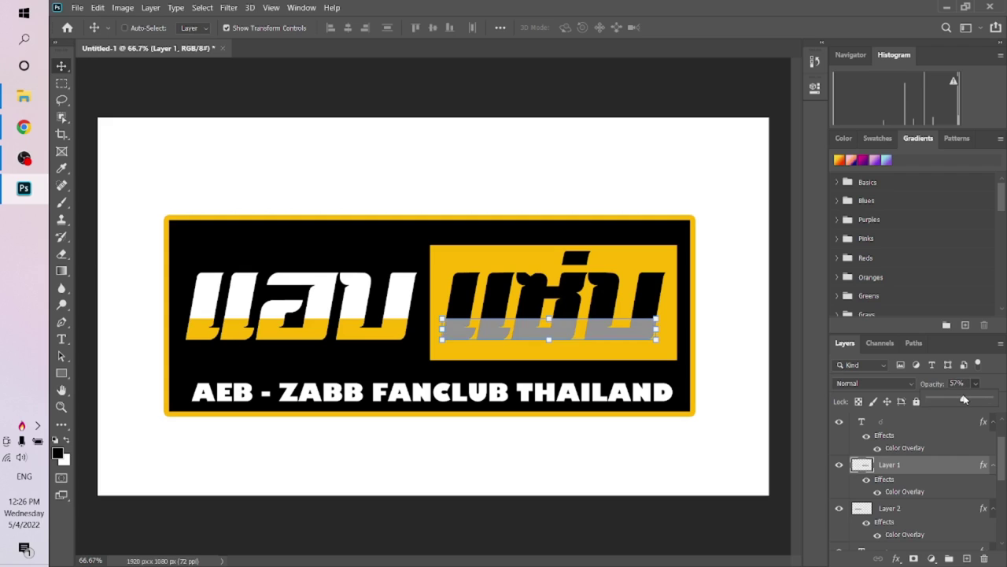
left_click(937, 401)
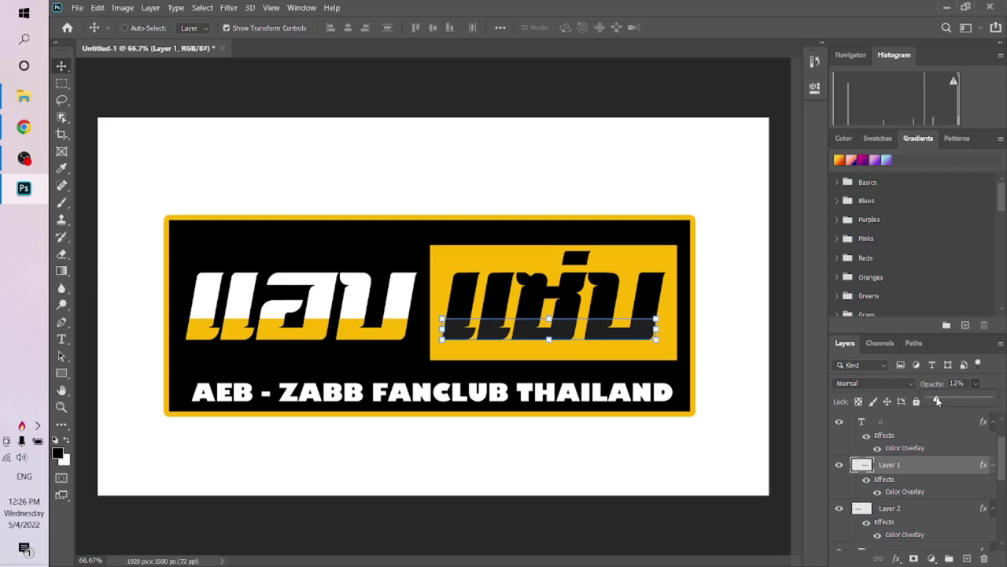
left_click(943, 401)
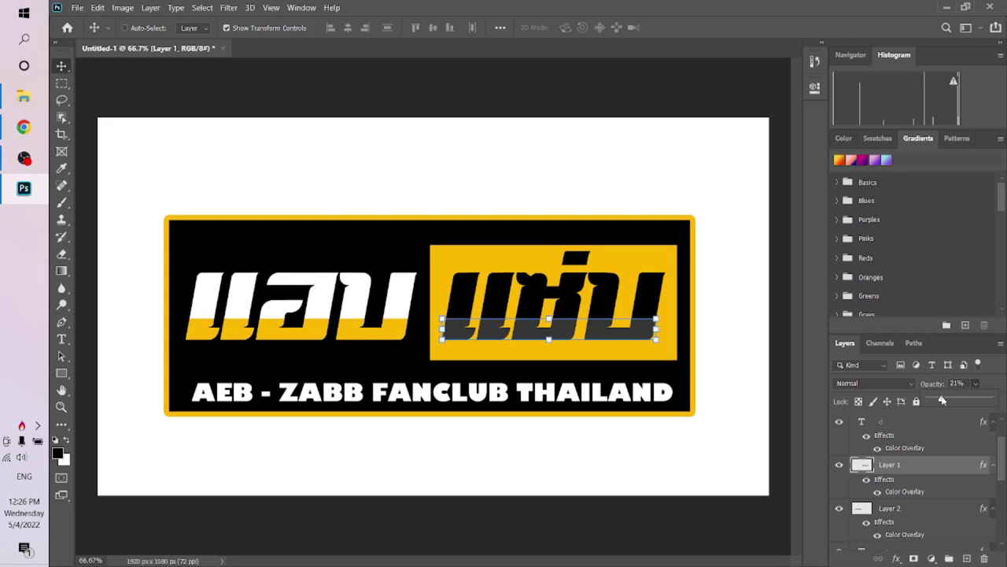
left_click(906, 509)
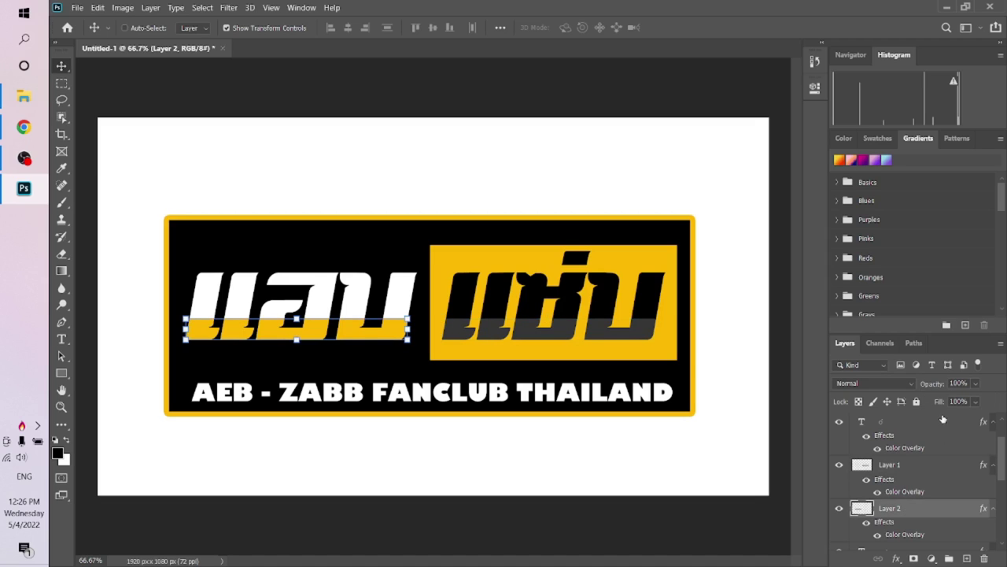
Set the แอบ stripe layer's opacity to 21%
left_click(977, 385)
left_click(942, 400)
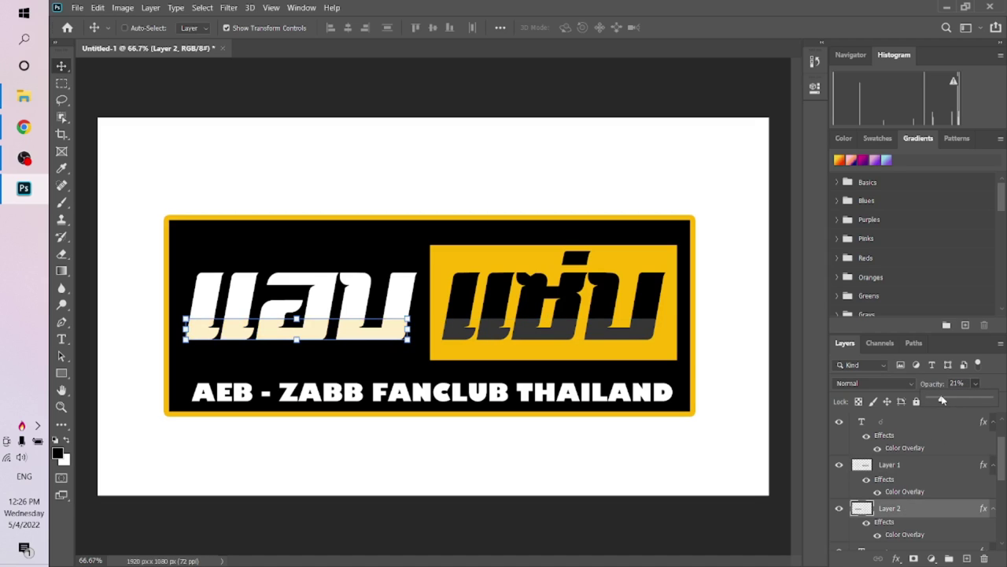
left_click(908, 511)
Delete the stripe layer under แอบ
scroll(939, 487, "down", 2)
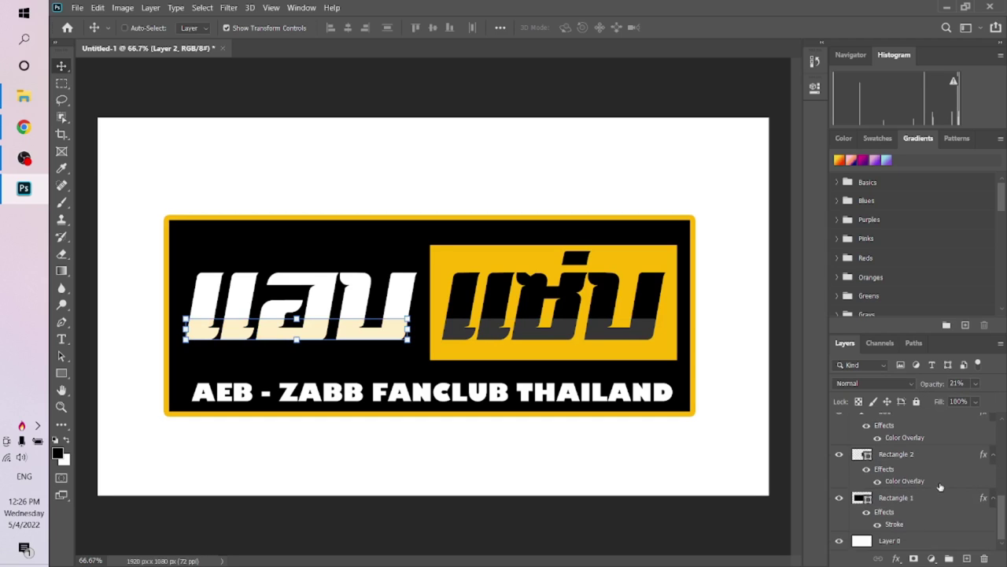
left_click(887, 541)
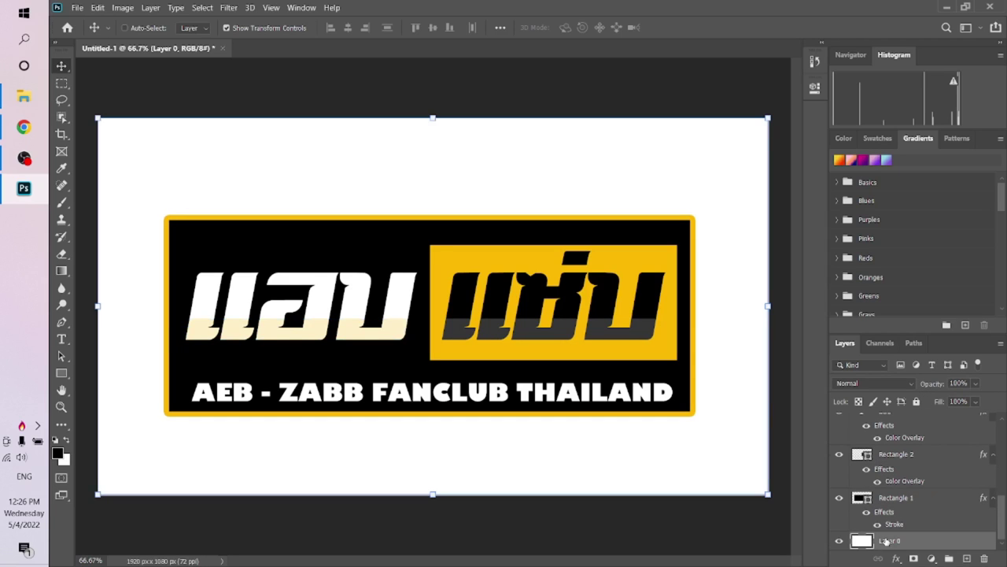
scroll(900, 488, "up", 3)
left_click(899, 497)
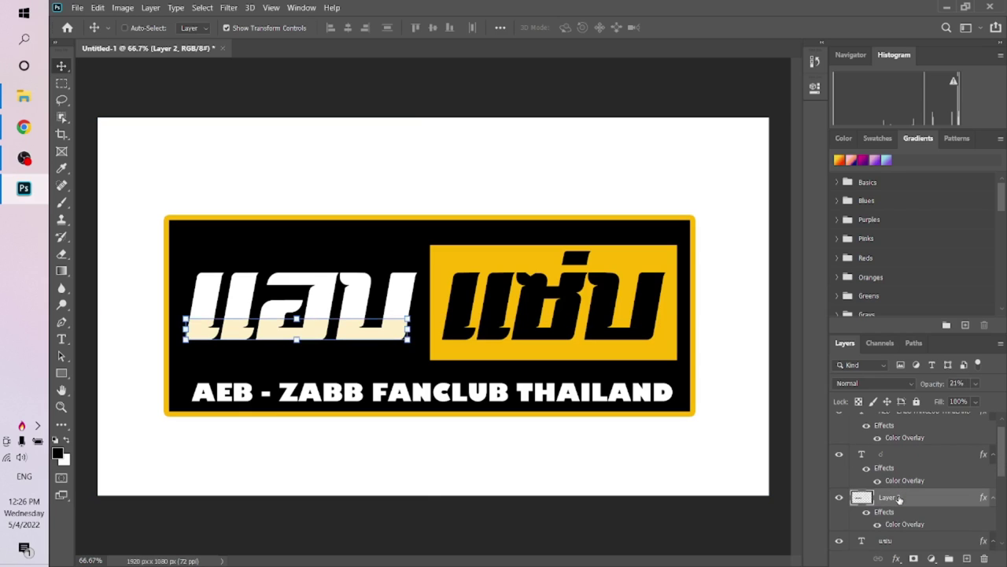
key("Delete")
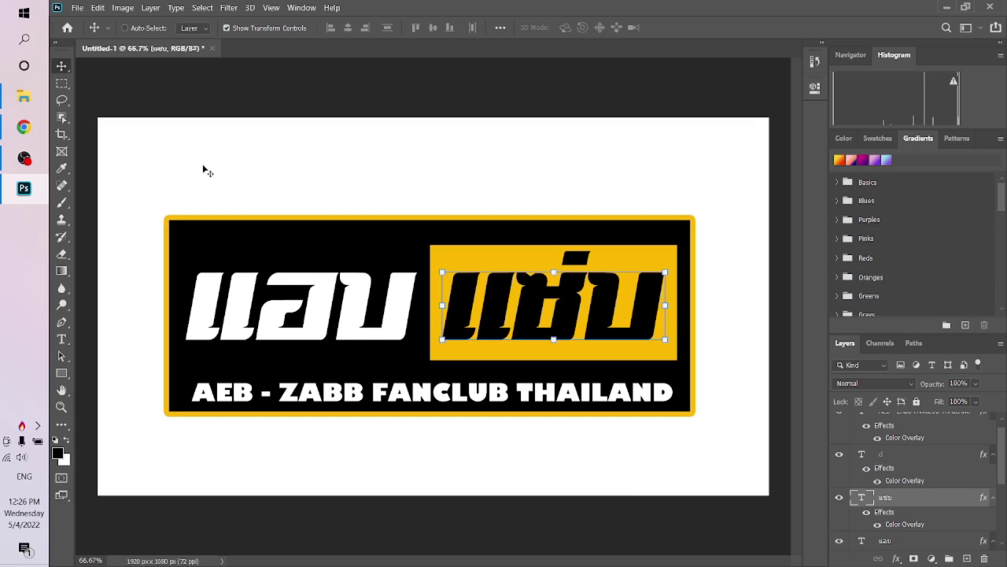
Save the logo to the Desktop as JPEG 'แอบแซ่บ' at maximum quality 12
key("ctrl")
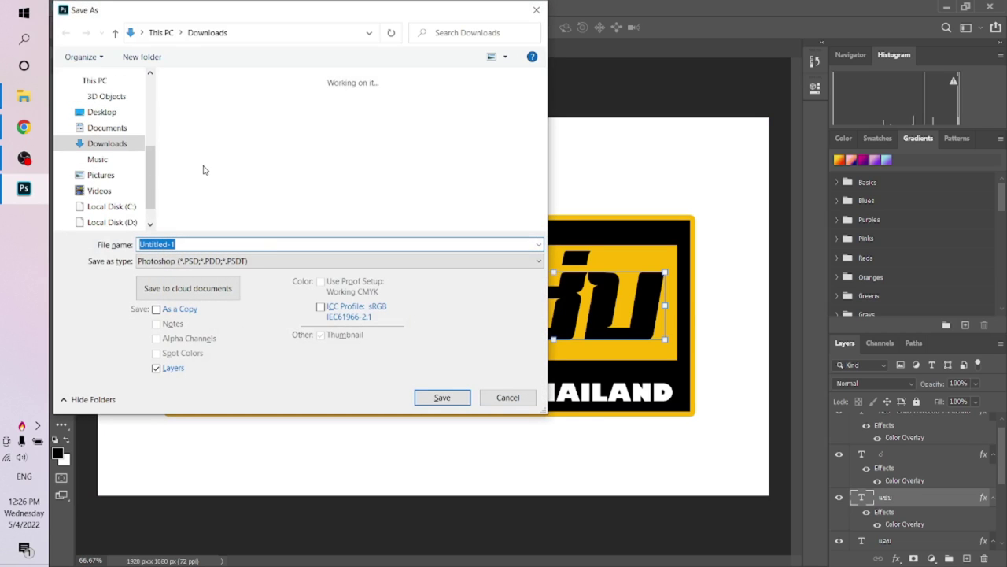
left_click(101, 113)
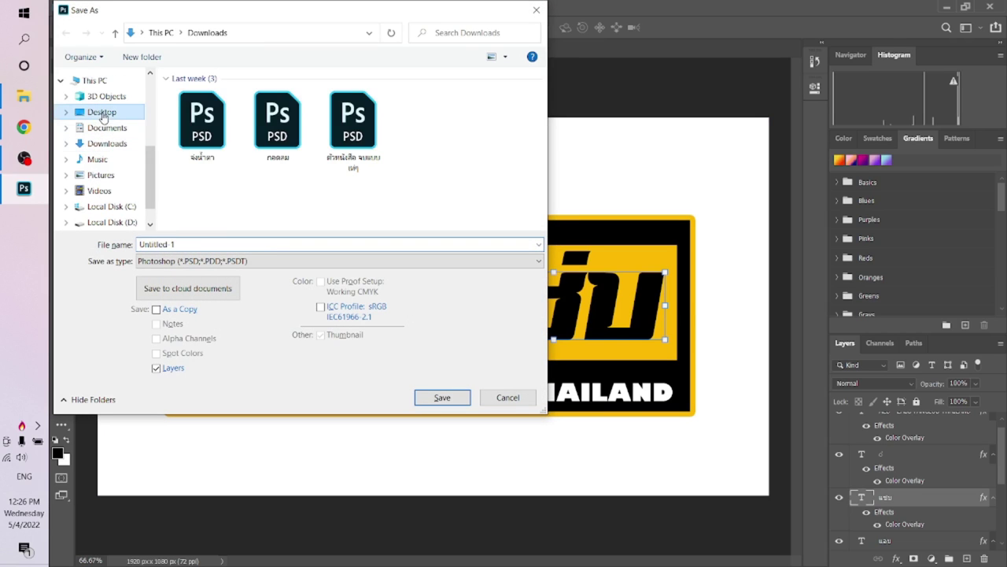
left_click(226, 244)
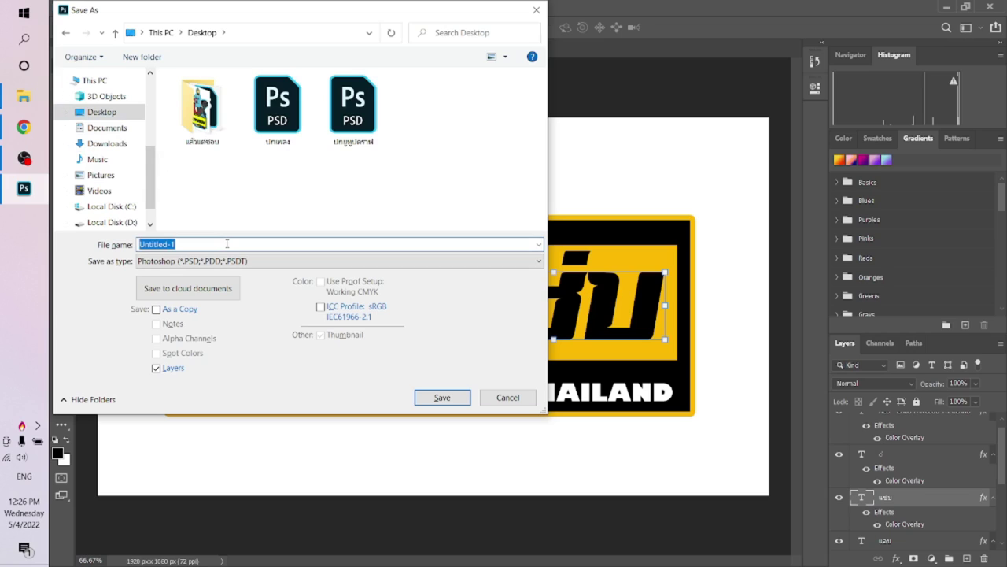
type("cv")
left_click(236, 261)
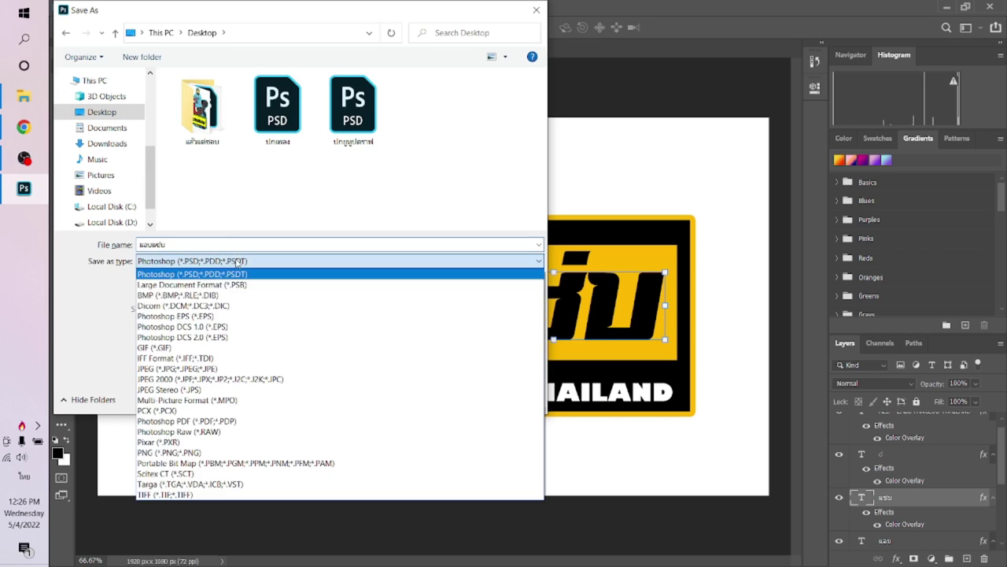
left_click(219, 369)
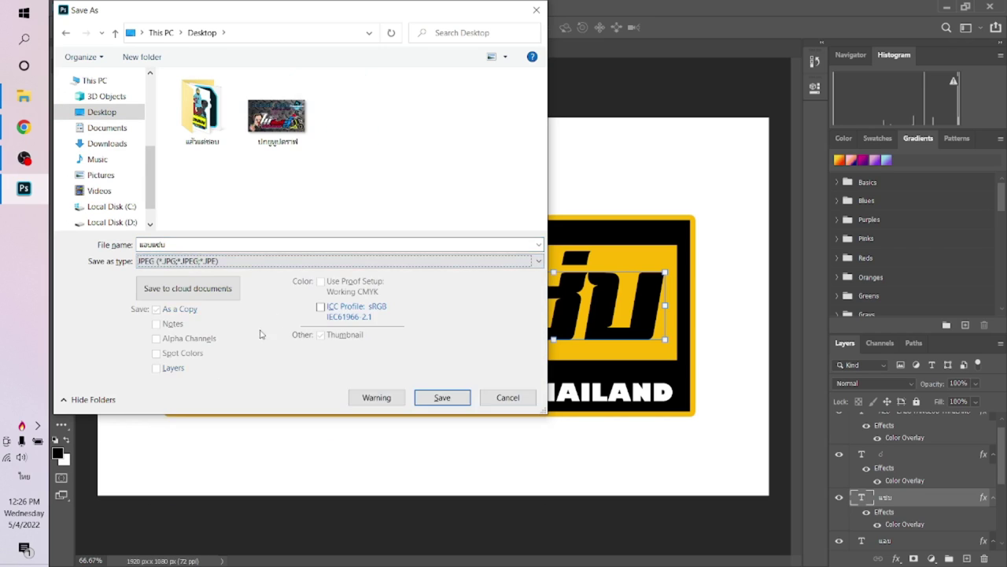
key("Return")
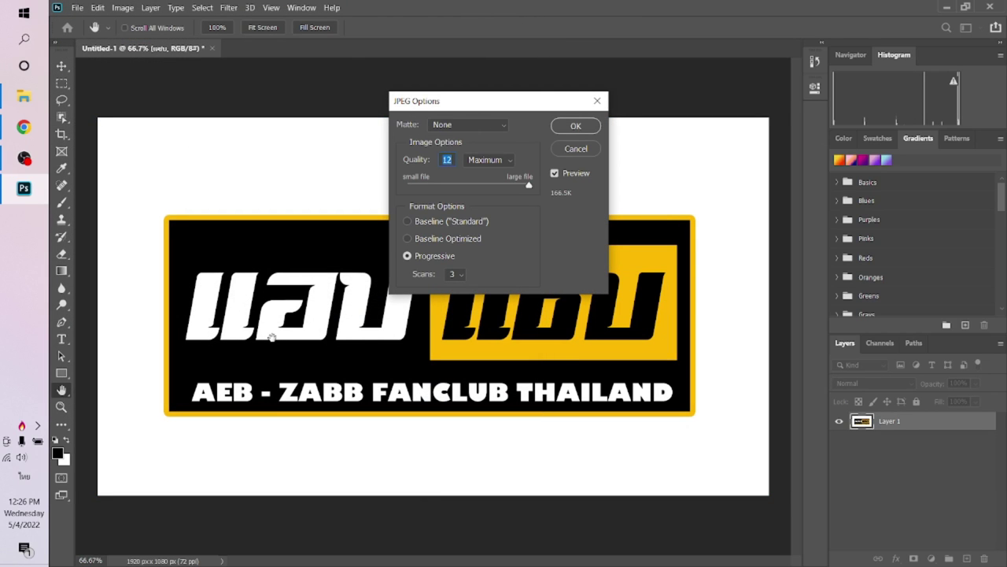
key("Return")
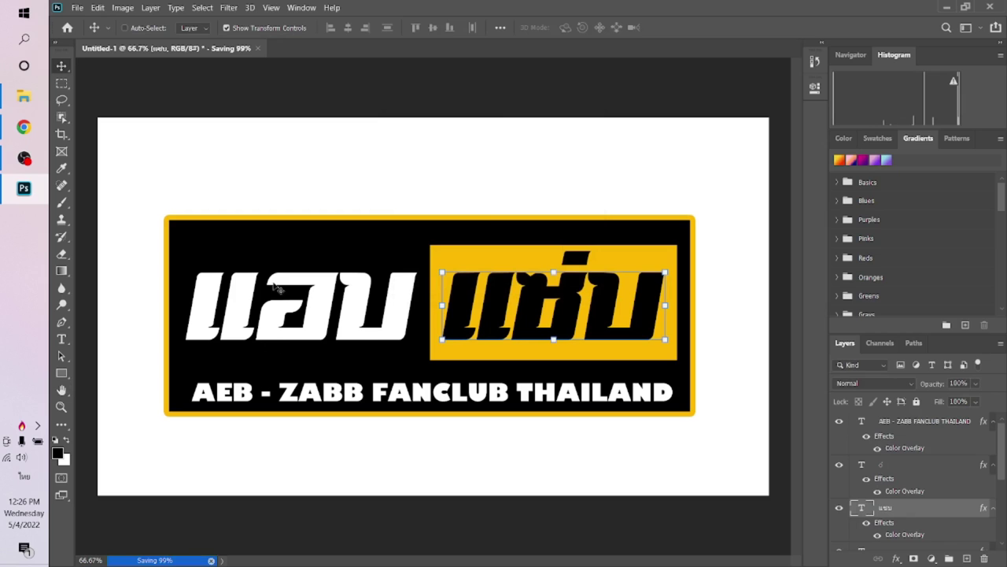
Minimize Photoshop and open the saved แอบแซ่บ JPG from the desktop
left_click(947, 8)
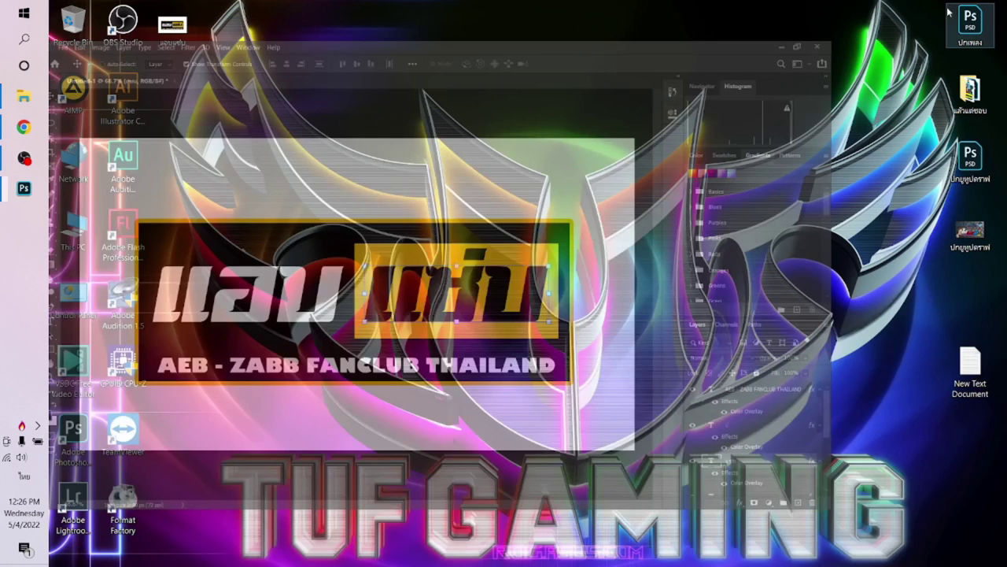
left_click(174, 27)
double_click(172, 26)
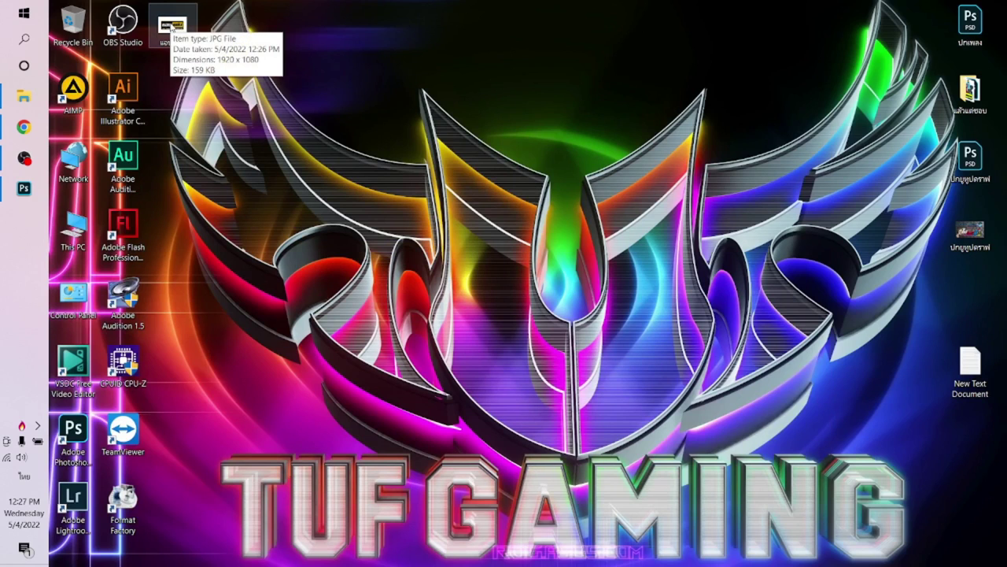